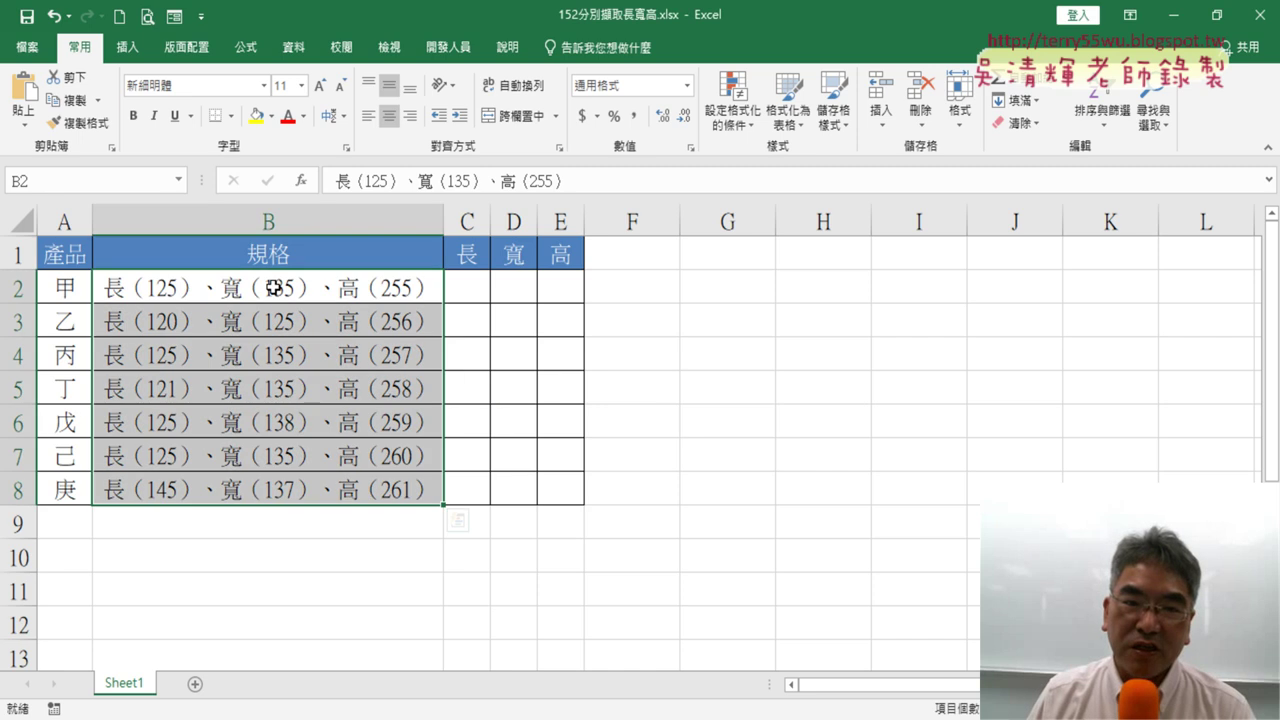
Step: Inspect the opening bracket inside the spec text in B2
{"action": "left_click", "coordinate": [390, 287]}
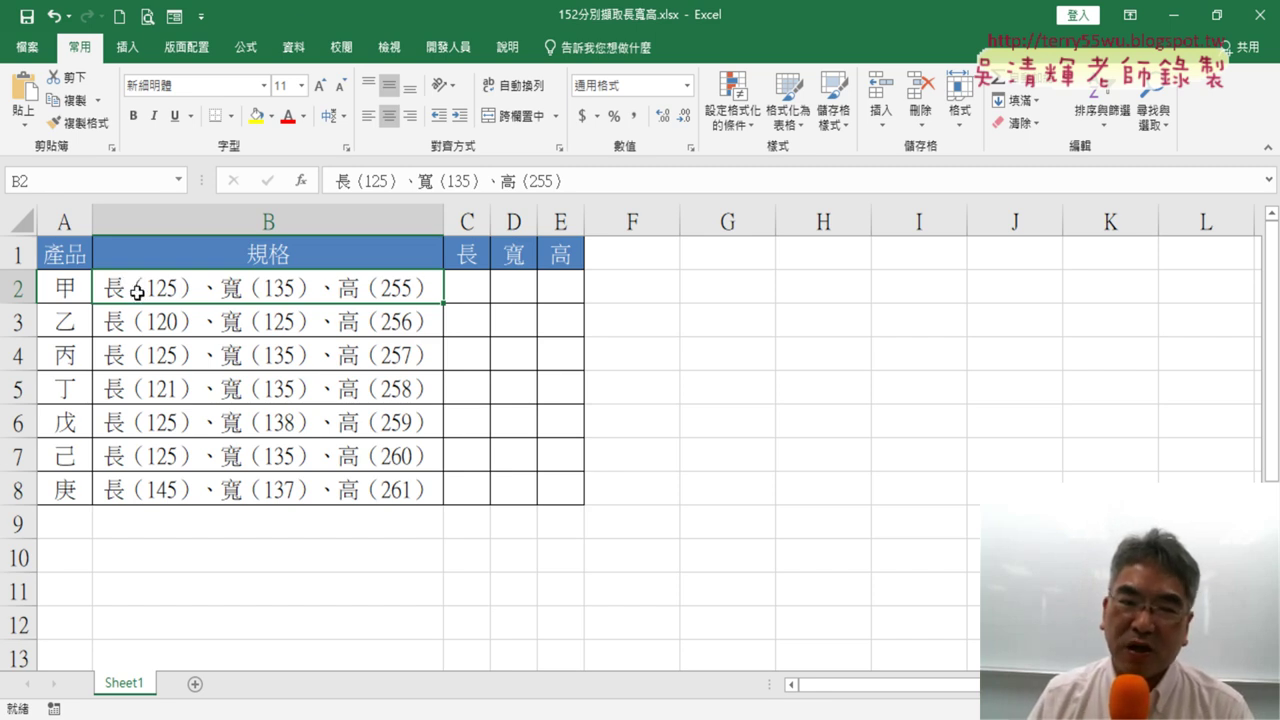
{"action": "double_click", "coordinate": [138, 288]}
{"action": "left_click_drag", "start_coordinate": [136, 288], "coordinate": [147, 289]}
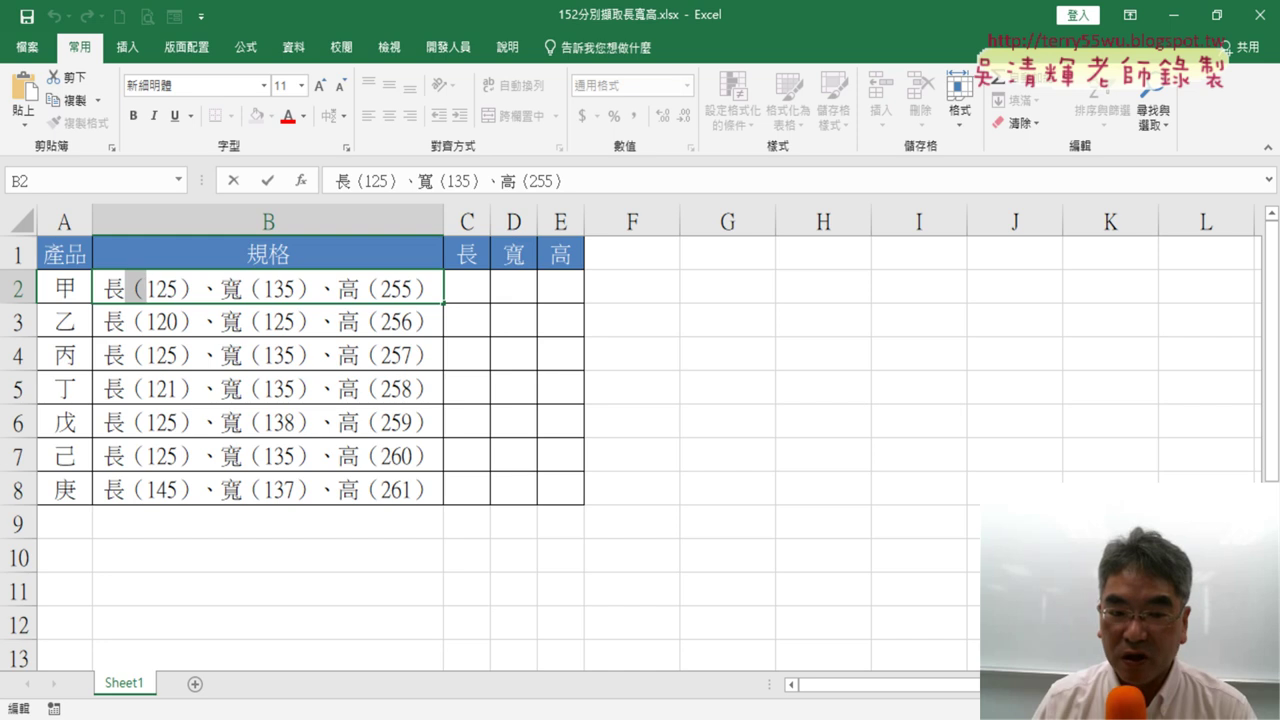
Step: Enter a half-width ( bracket in G2
{"action": "left_click", "coordinate": [726, 290]}
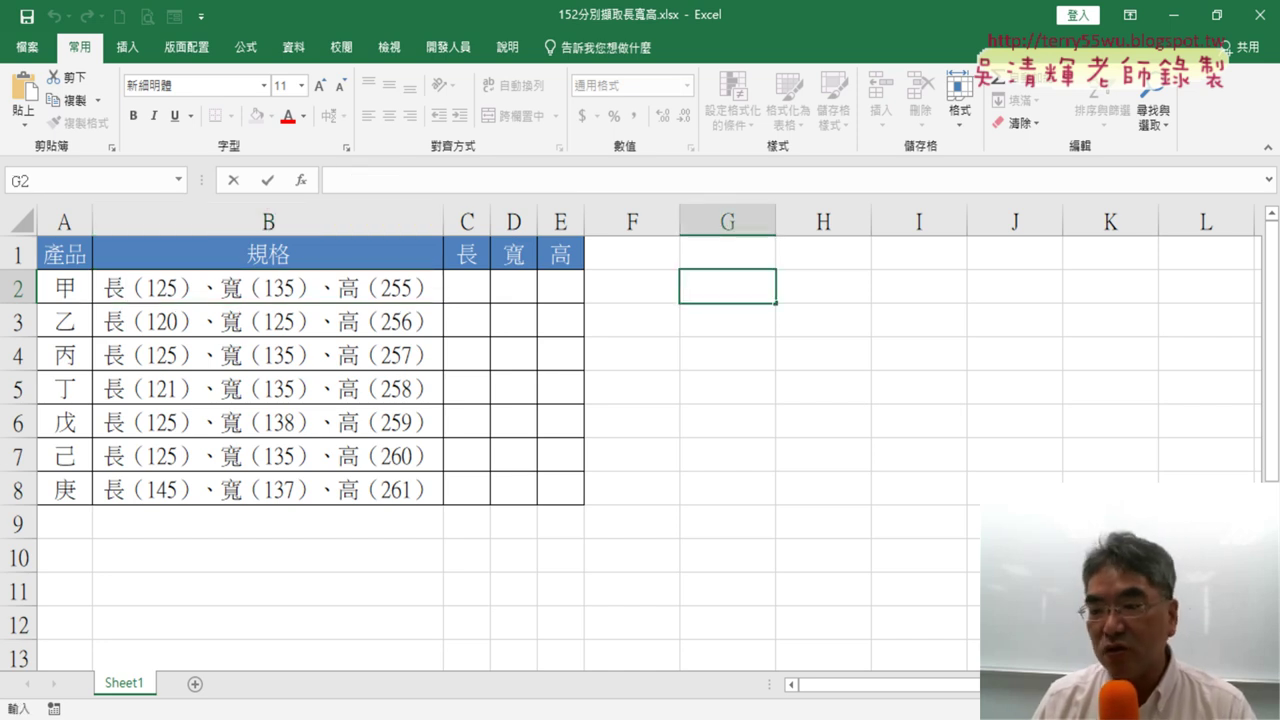
{"action": "type", "text": "("}
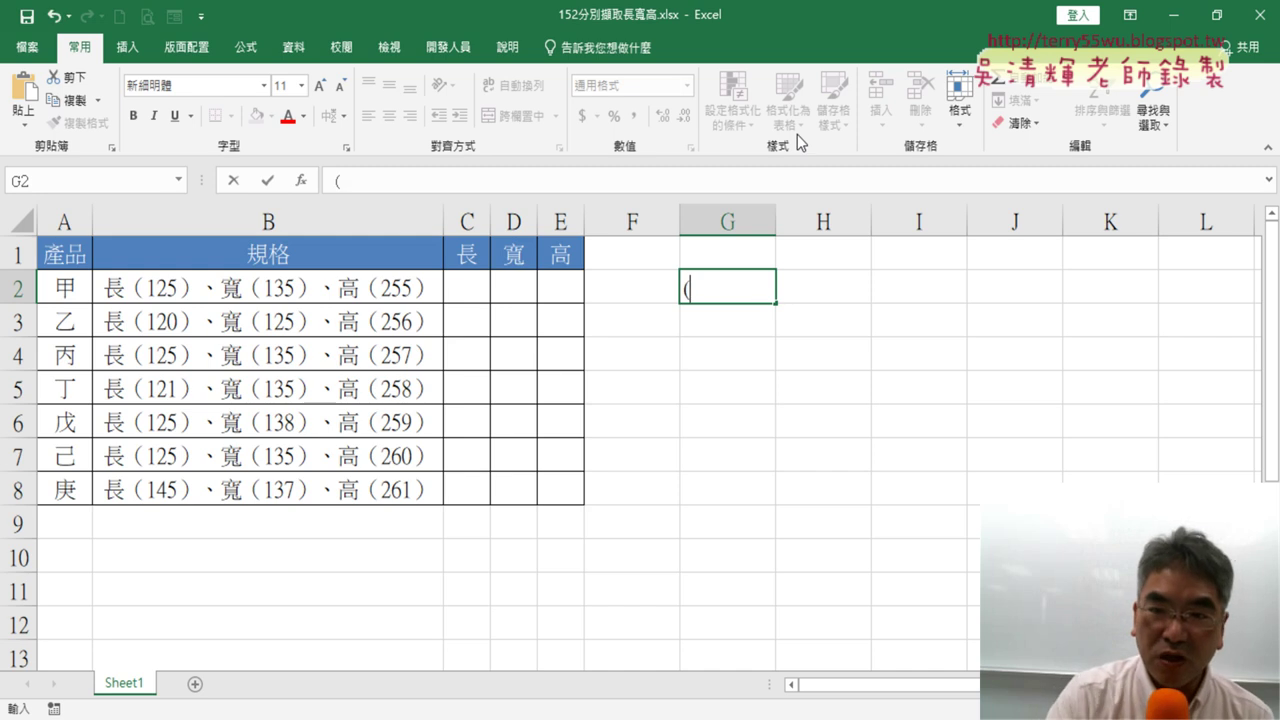
{"action": "key", "text": "F2"}
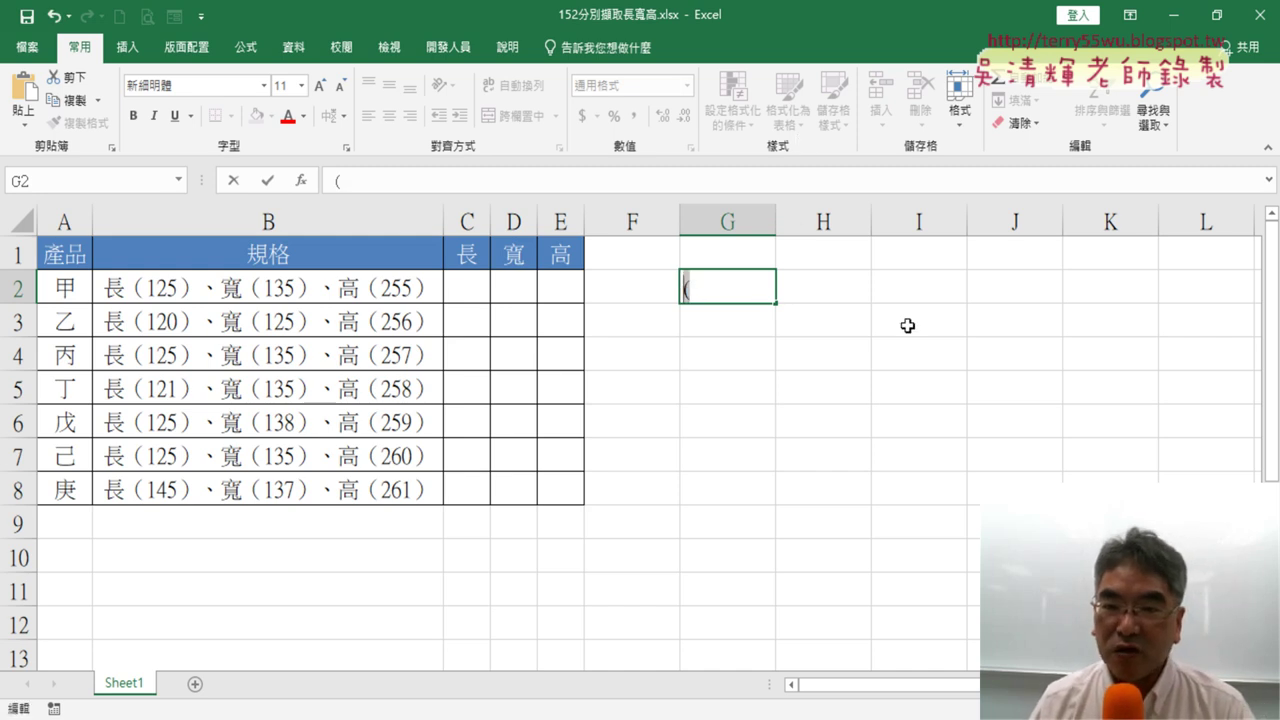
{"action": "left_click", "coordinate": [720, 327]}
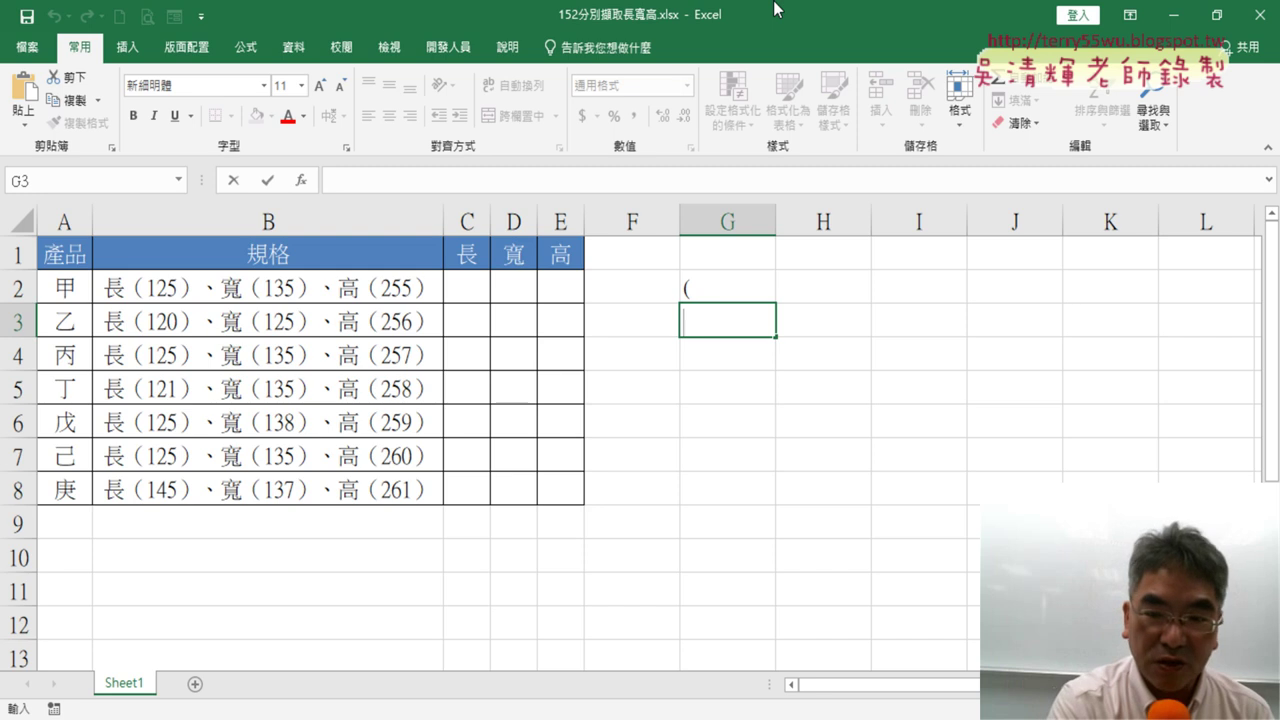
Step: Enter a full-width （ bracket in G3 and inspect it in edit mode
{"action": "type", "text": "`"}
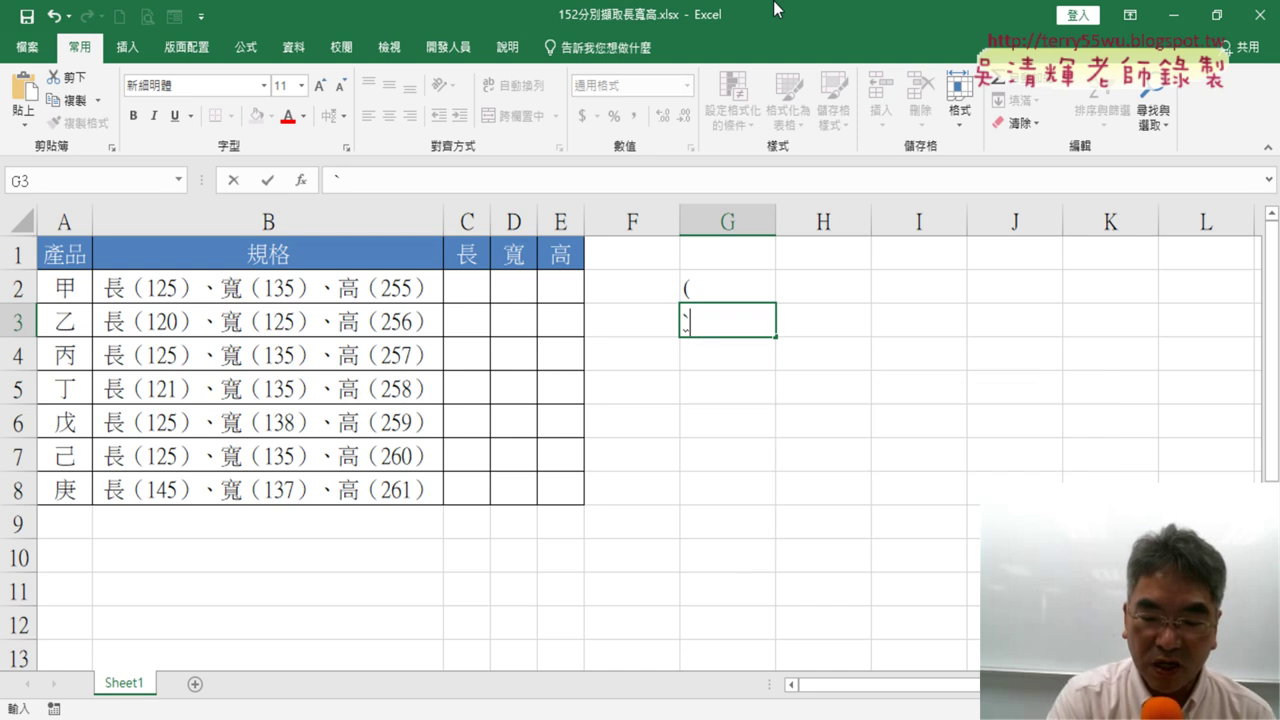
{"action": "type", "text": "("}
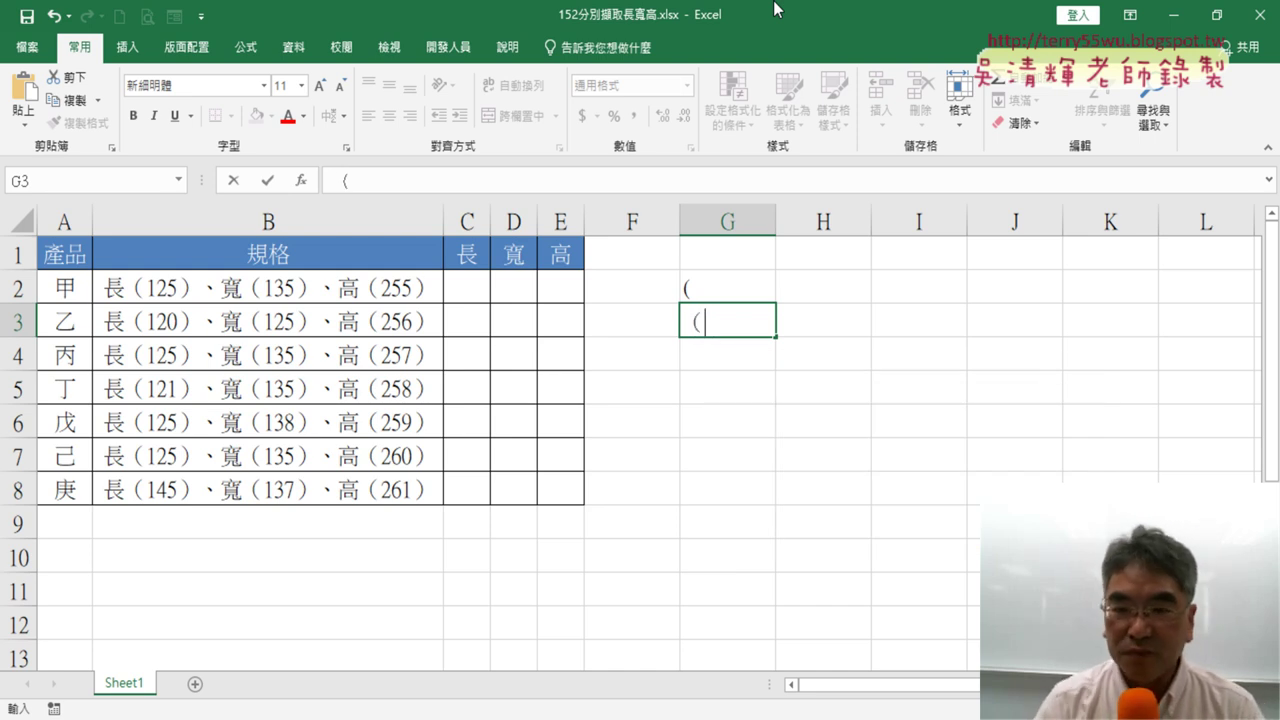
{"action": "left_click", "coordinate": [700, 288]}
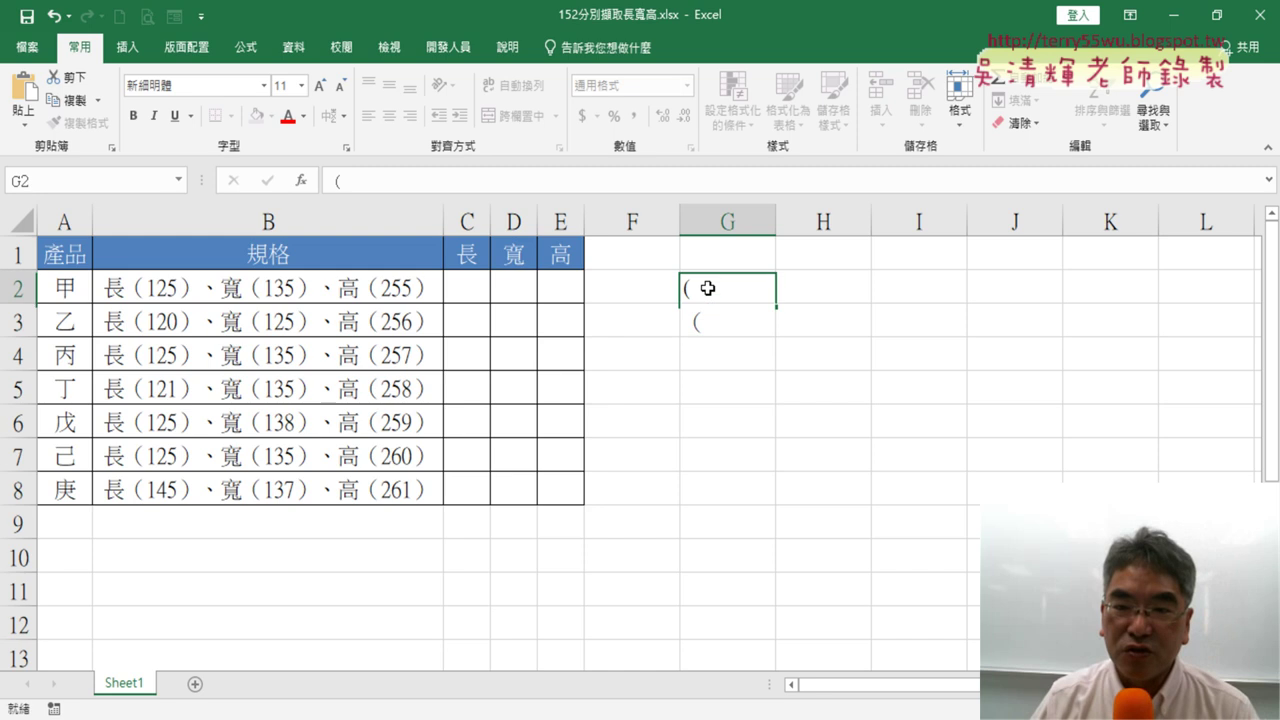
{"action": "left_click", "coordinate": [704, 312]}
{"action": "double_click", "coordinate": [704, 320]}
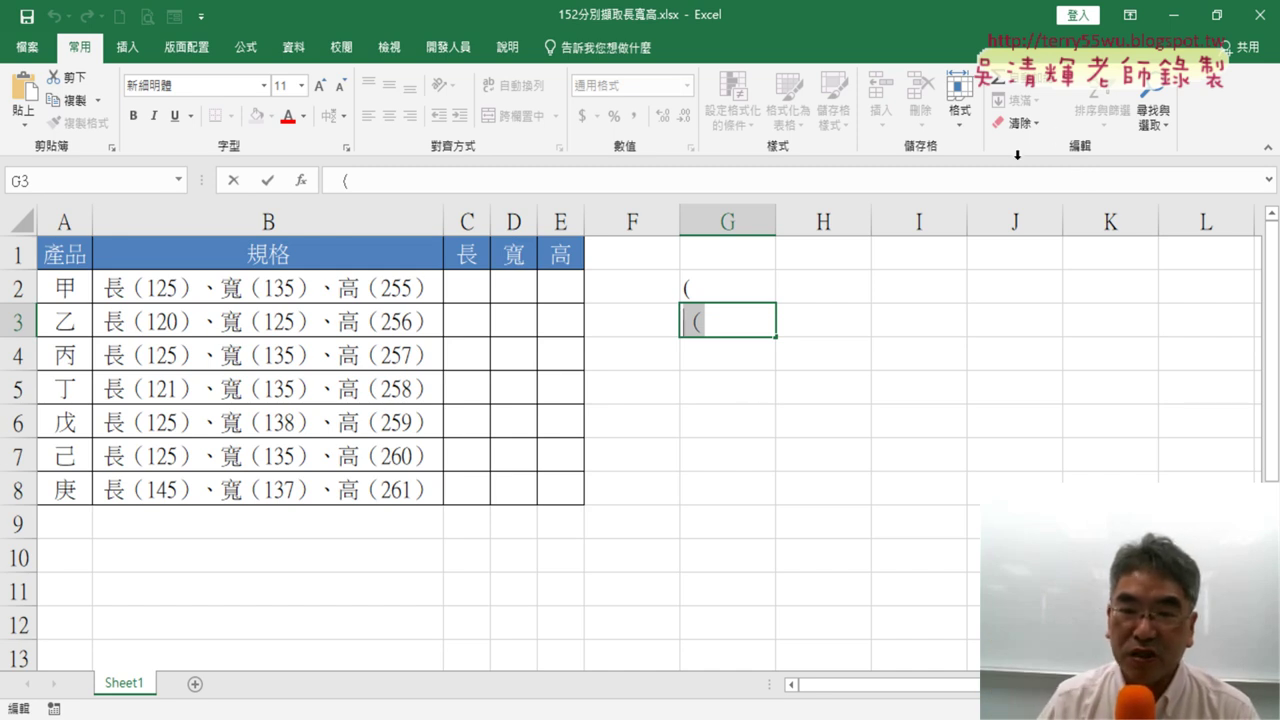
Step: Compare the bracket cells G2 and G3, then pick empty cell H3
{"action": "left_click_drag", "start_coordinate": [734, 289], "coordinate": [732, 333]}
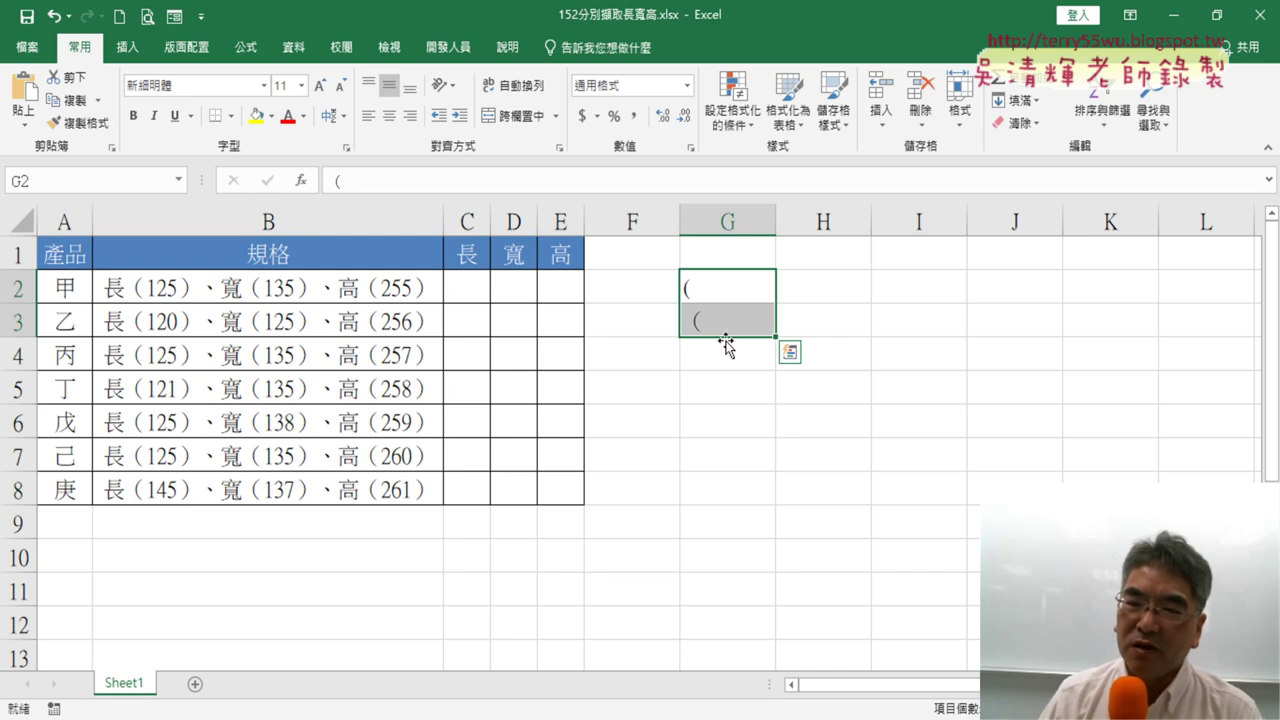
{"action": "left_click", "coordinate": [727, 327]}
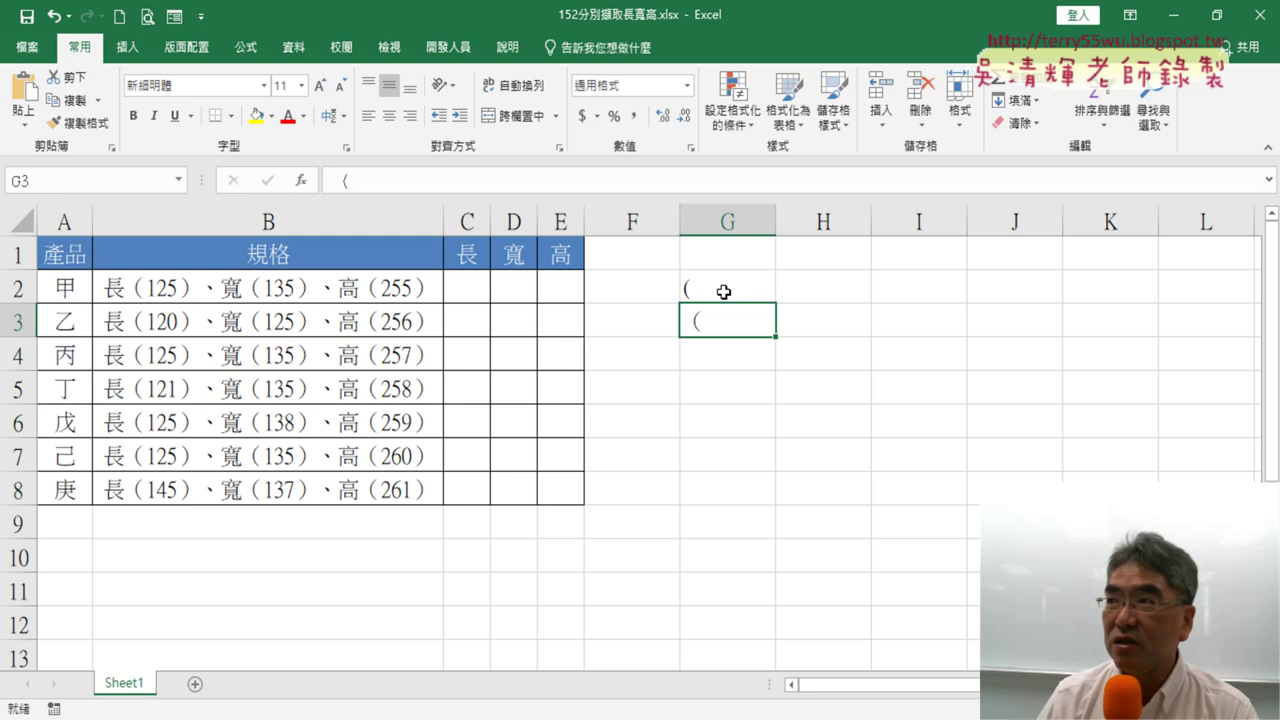
{"action": "left_click", "coordinate": [723, 291]}
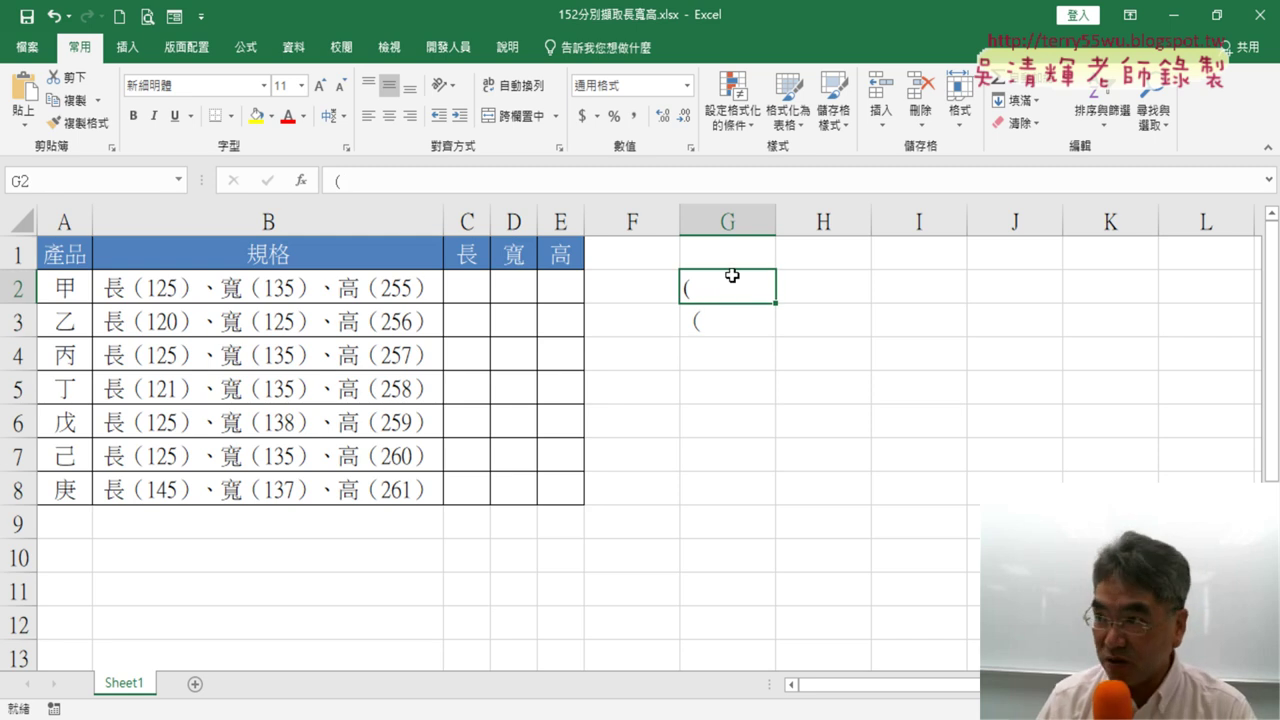
{"action": "left_click", "coordinate": [821, 321]}
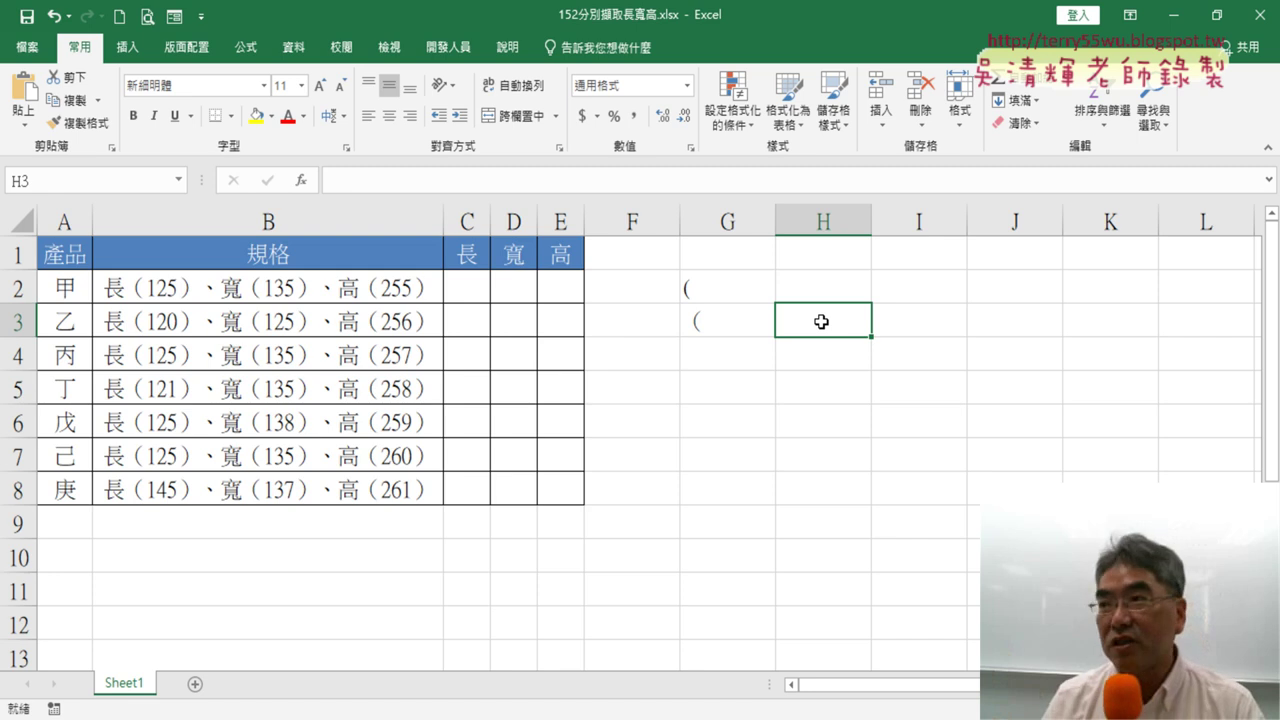
Step: Open Insert Function for H3 and filter it to the 文字 (Text) category
{"action": "left_click", "coordinate": [304, 180]}
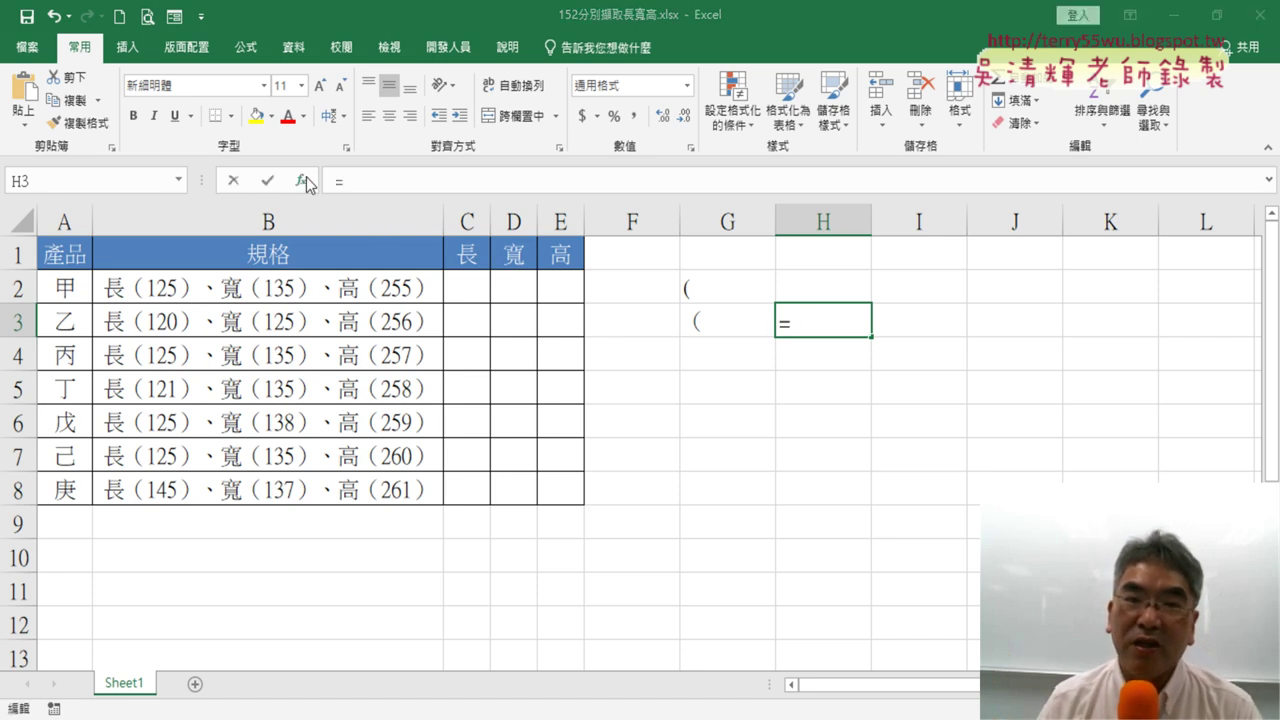
{"action": "left_click_drag", "start_coordinate": [950, 312], "coordinate": [386, 96]}
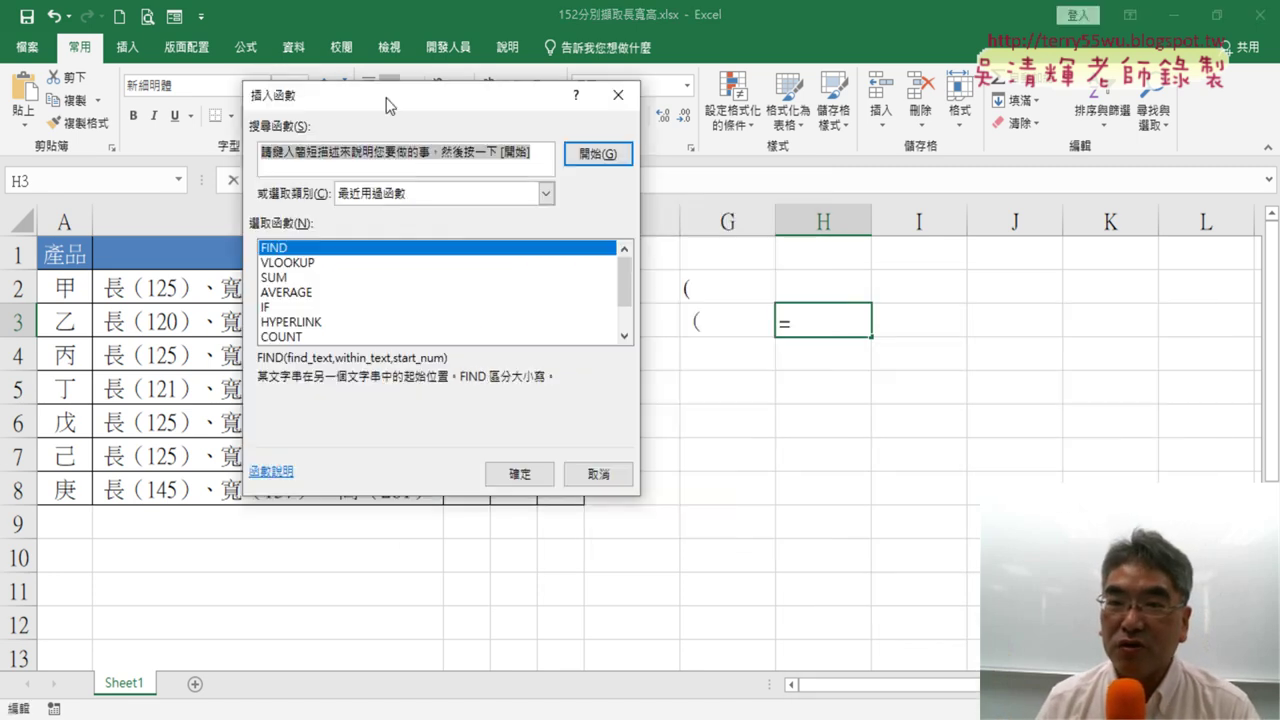
{"action": "left_click", "coordinate": [546, 193]}
{"action": "left_click", "coordinate": [404, 331]}
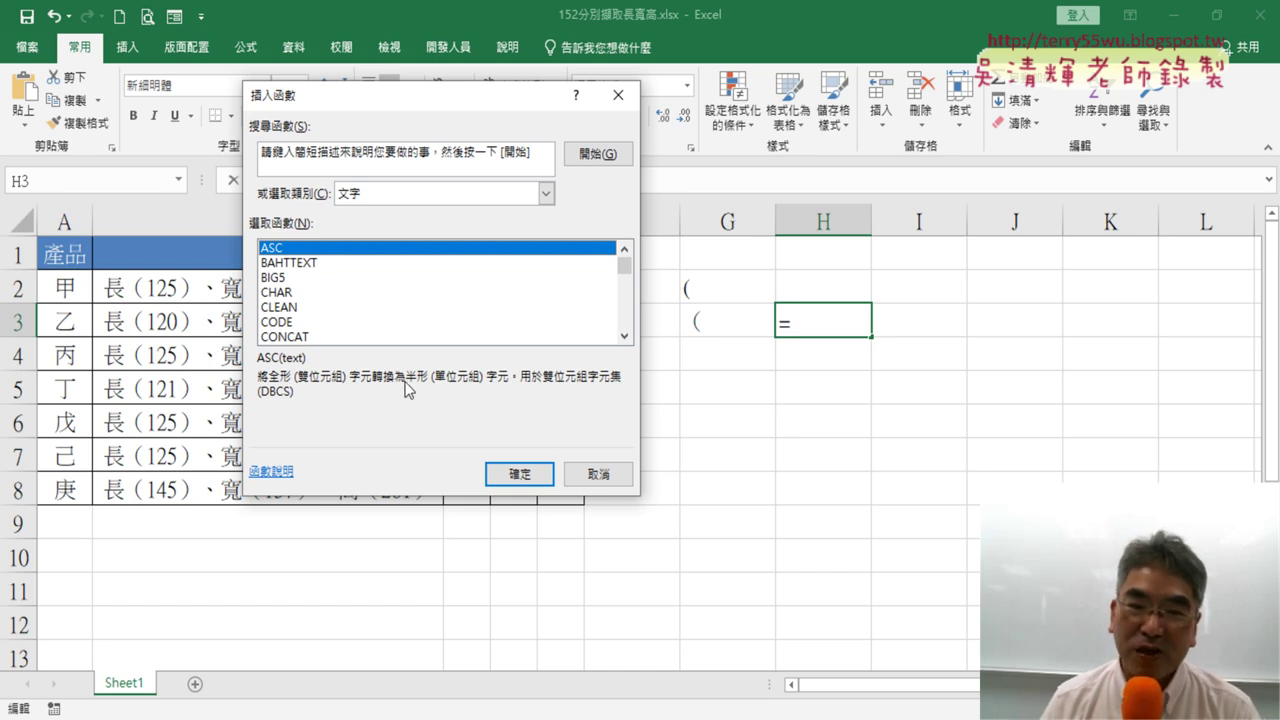
Step: Cancel, recheck the brackets in G2 and G3, and reopen Insert Function from H3
{"action": "left_click", "coordinate": [598, 473]}
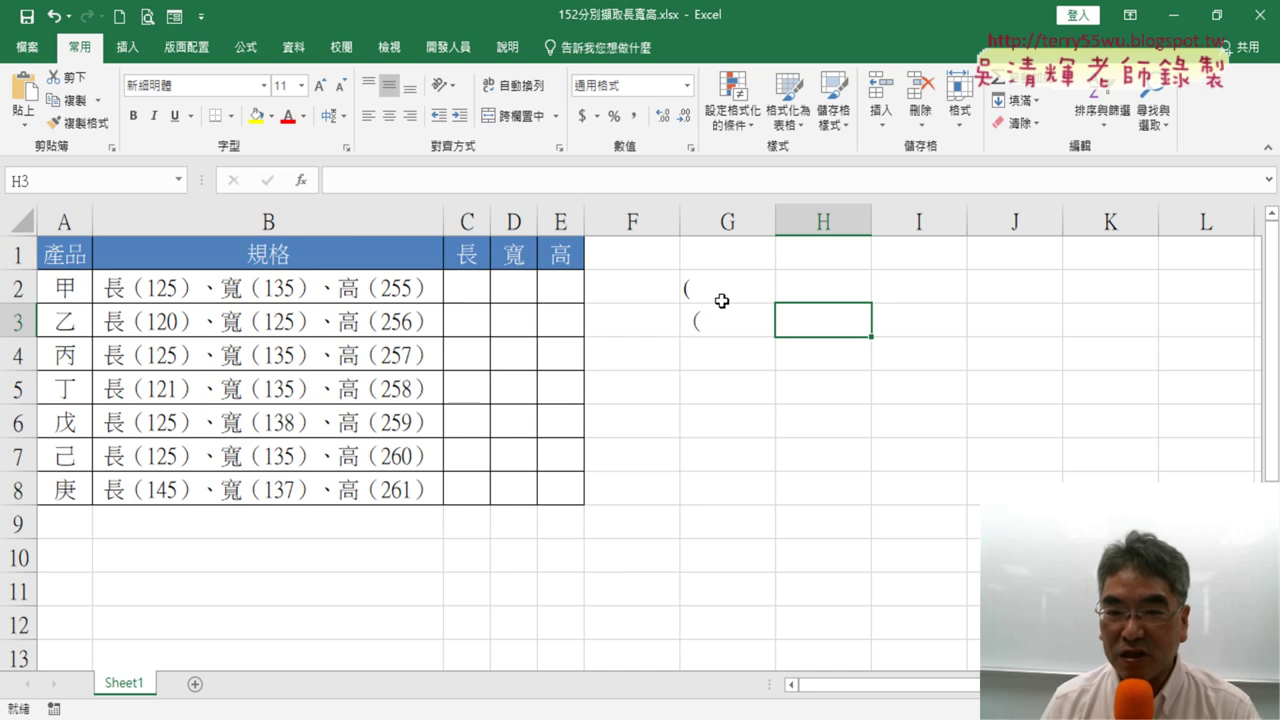
{"action": "left_click", "coordinate": [714, 290]}
{"action": "left_click", "coordinate": [705, 322]}
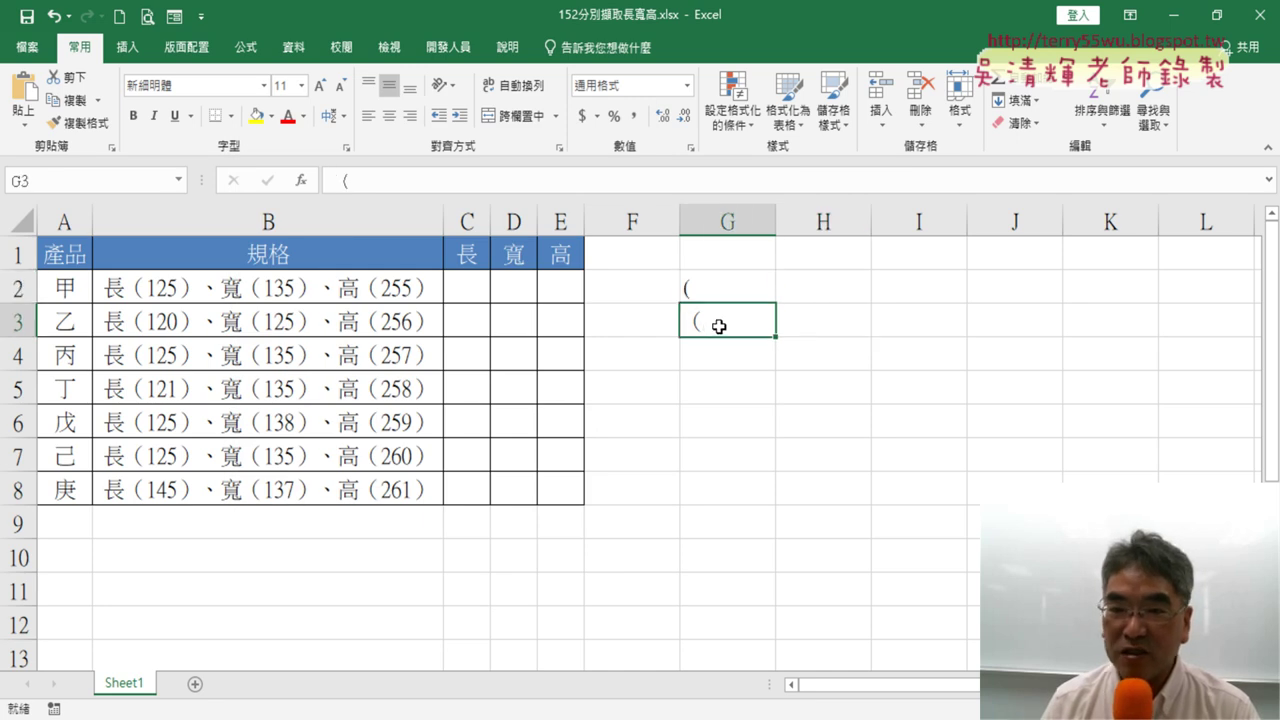
{"action": "left_click", "coordinate": [842, 327]}
{"action": "left_click", "coordinate": [300, 180]}
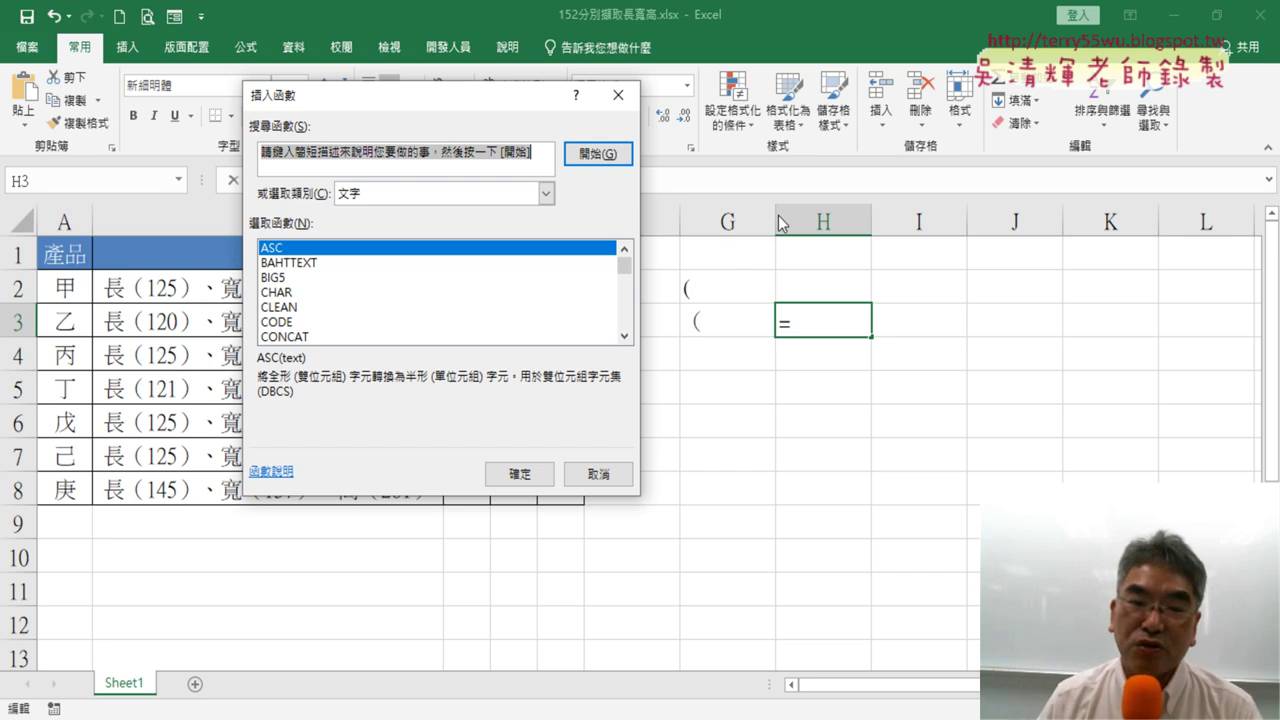
Step: Enter =ASC(G3) in H3 to convert the full-width bracket to half-width
{"action": "left_click", "coordinate": [511, 475]}
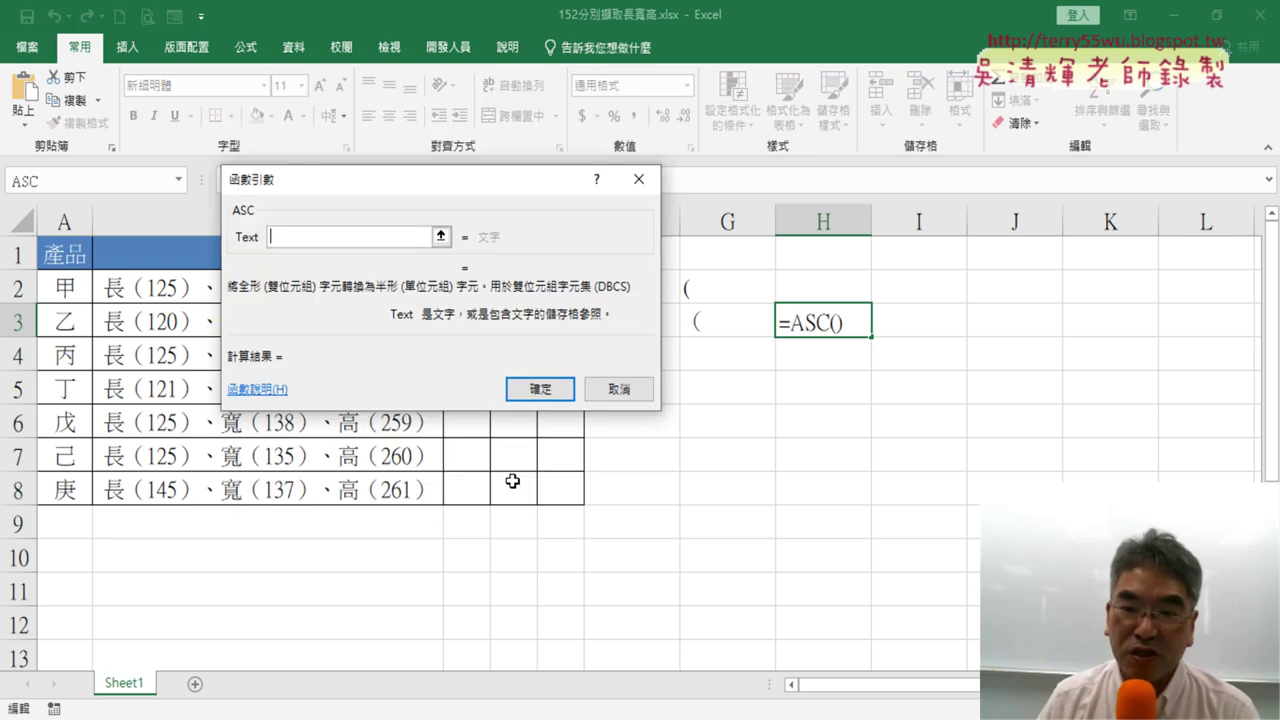
{"action": "left_click", "coordinate": [735, 320]}
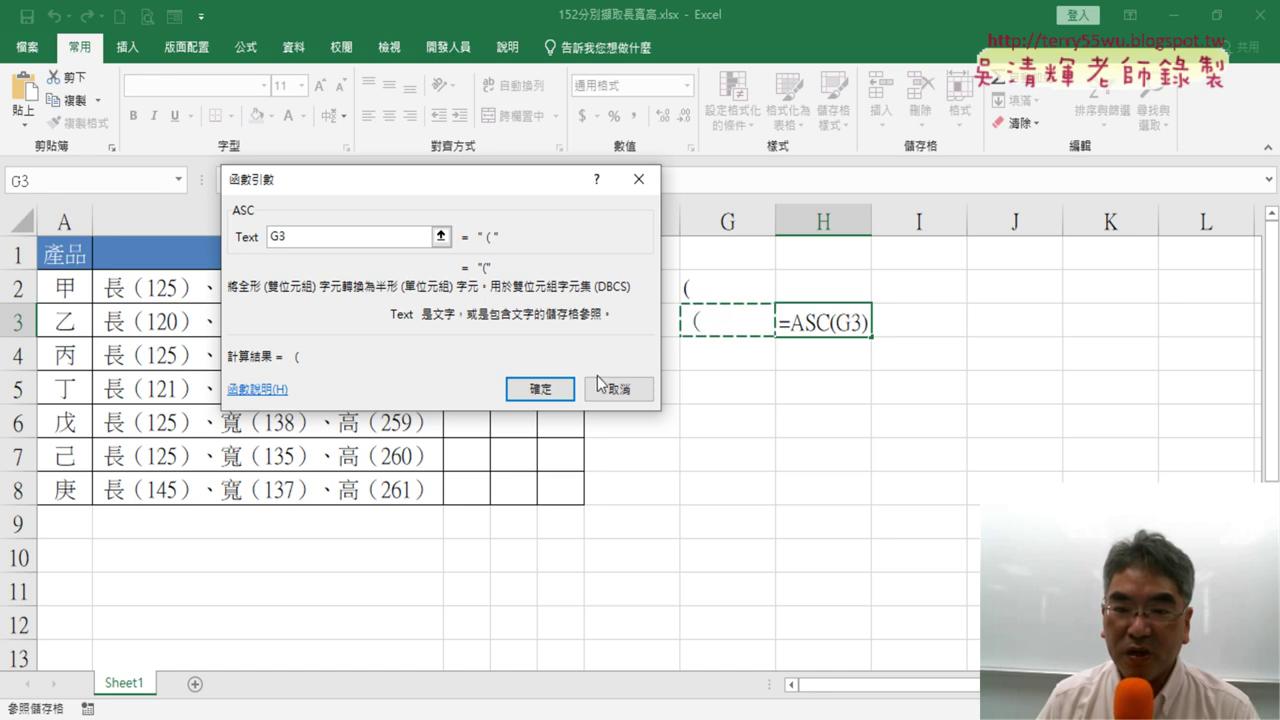
{"action": "left_click", "coordinate": [548, 393]}
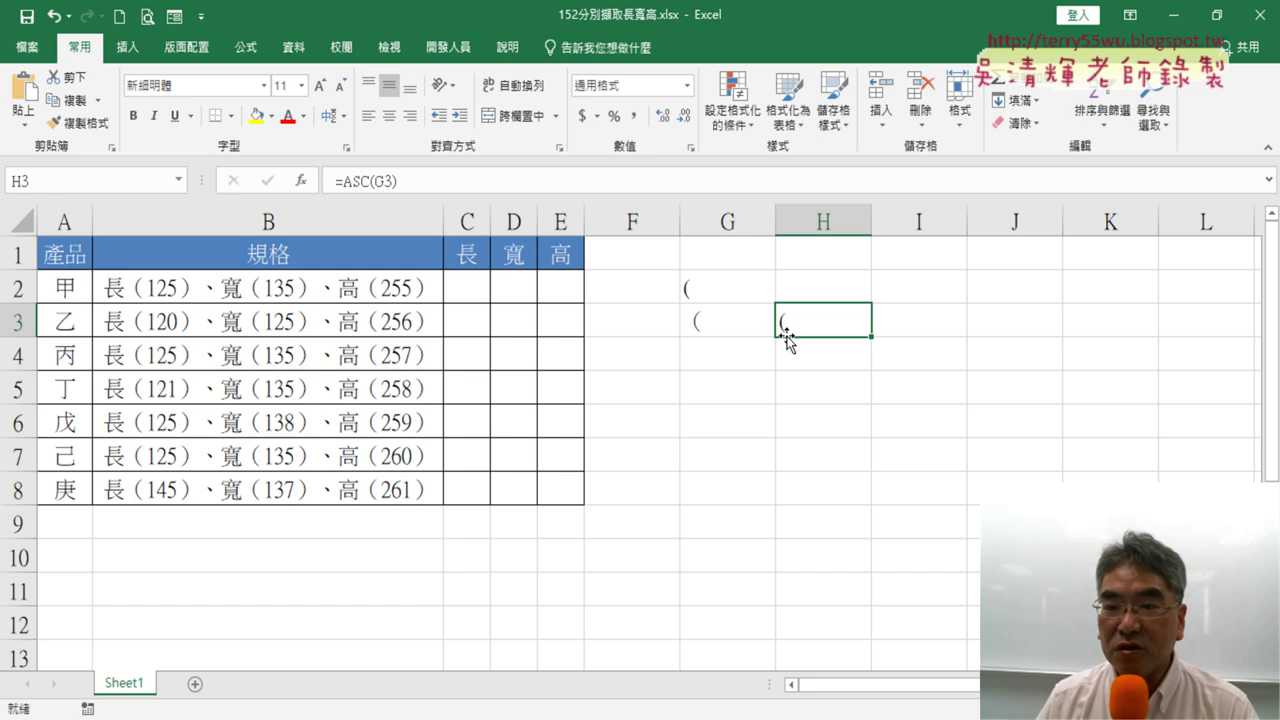
Step: Enter =BIG5(G2) in H2 to convert the half-width bracket to full-width, then recheck H3
{"action": "left_click", "coordinate": [719, 292]}
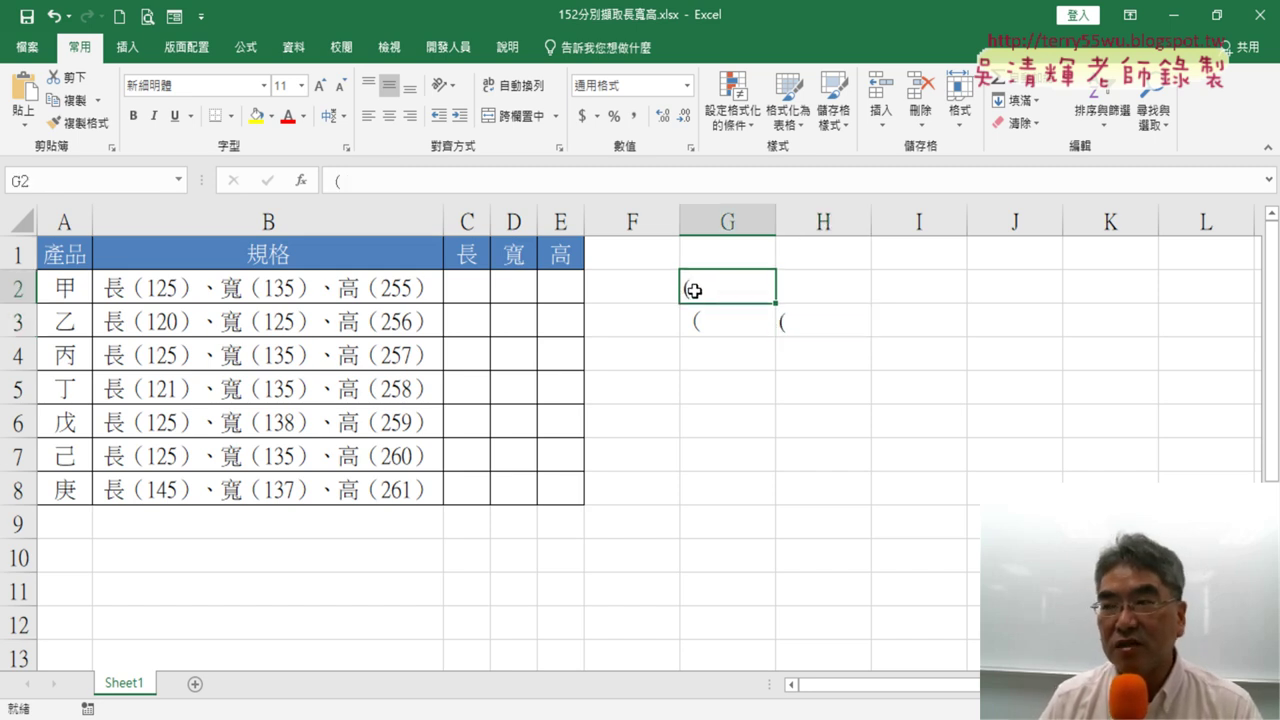
{"action": "left_click", "coordinate": [859, 293]}
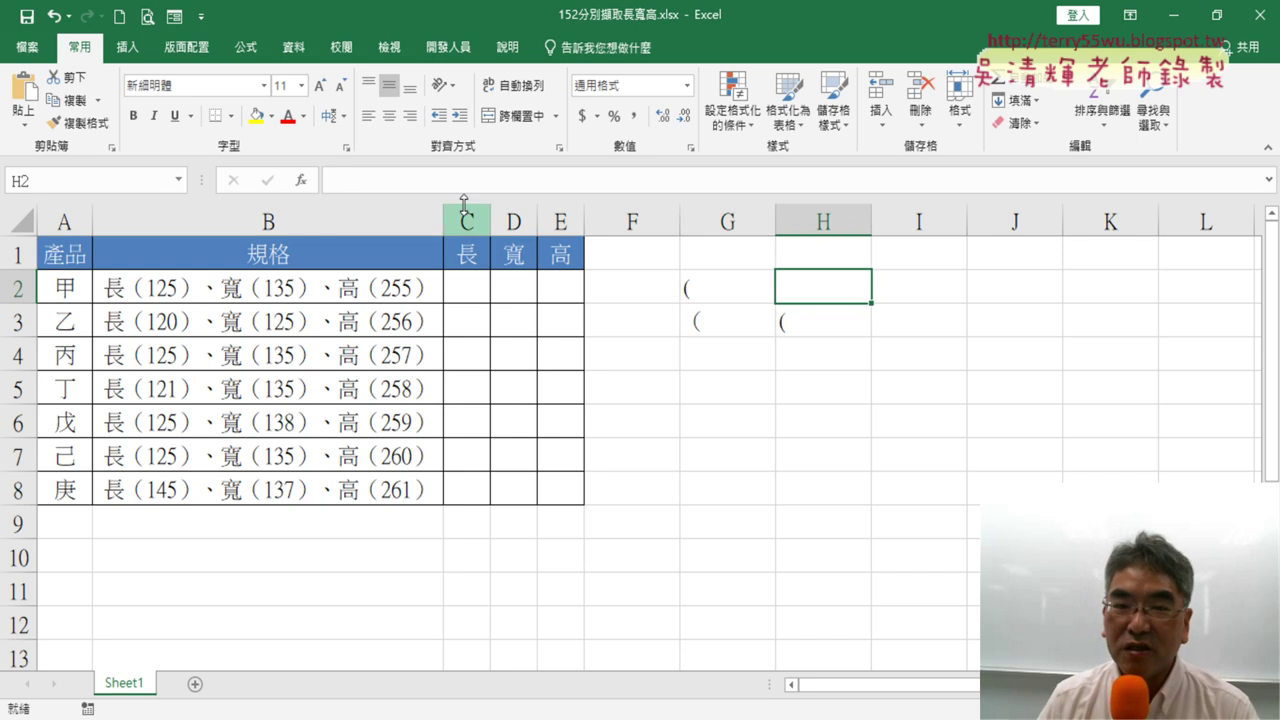
{"action": "left_click", "coordinate": [302, 181]}
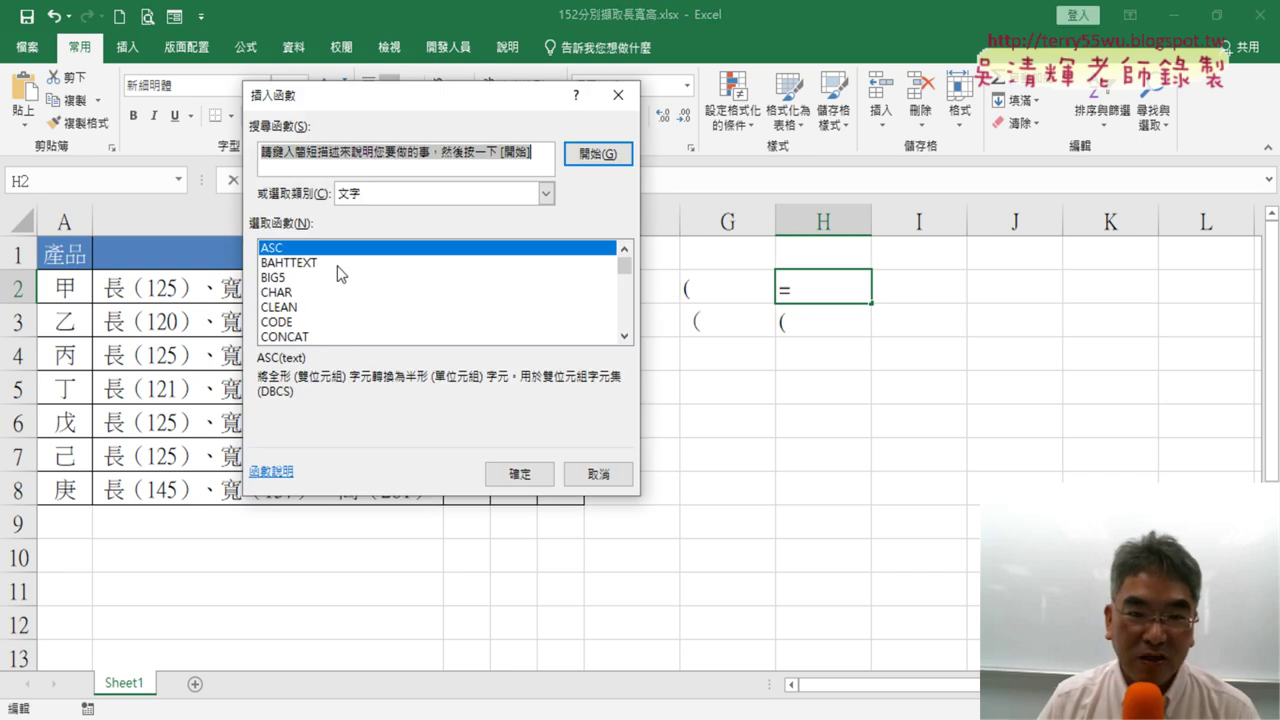
{"action": "left_click", "coordinate": [338, 265]}
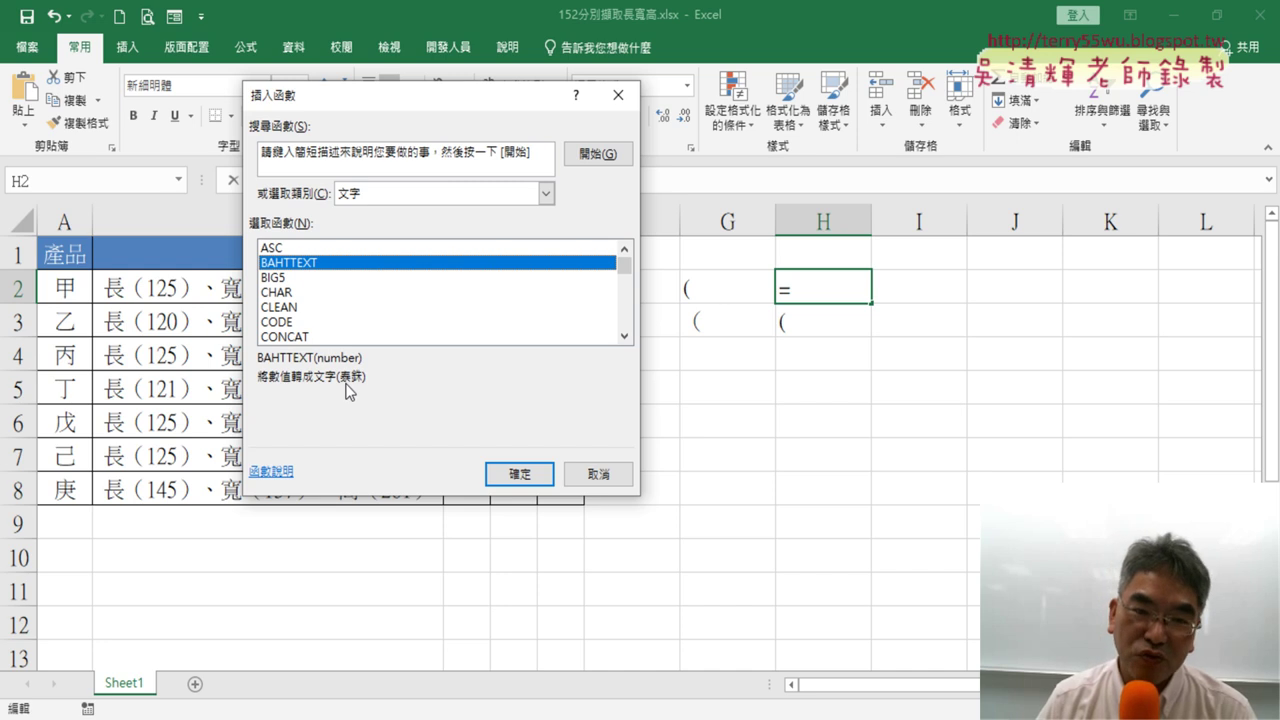
{"action": "left_click", "coordinate": [318, 280]}
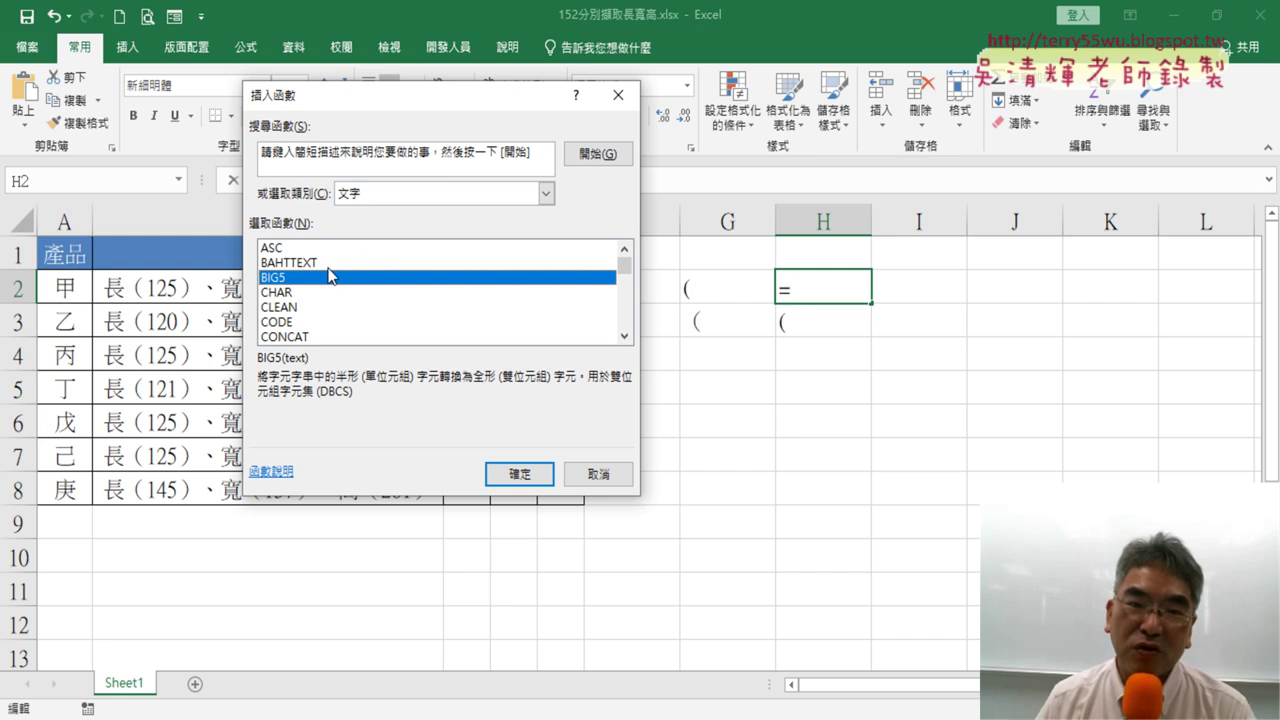
{"action": "left_click", "coordinate": [516, 474]}
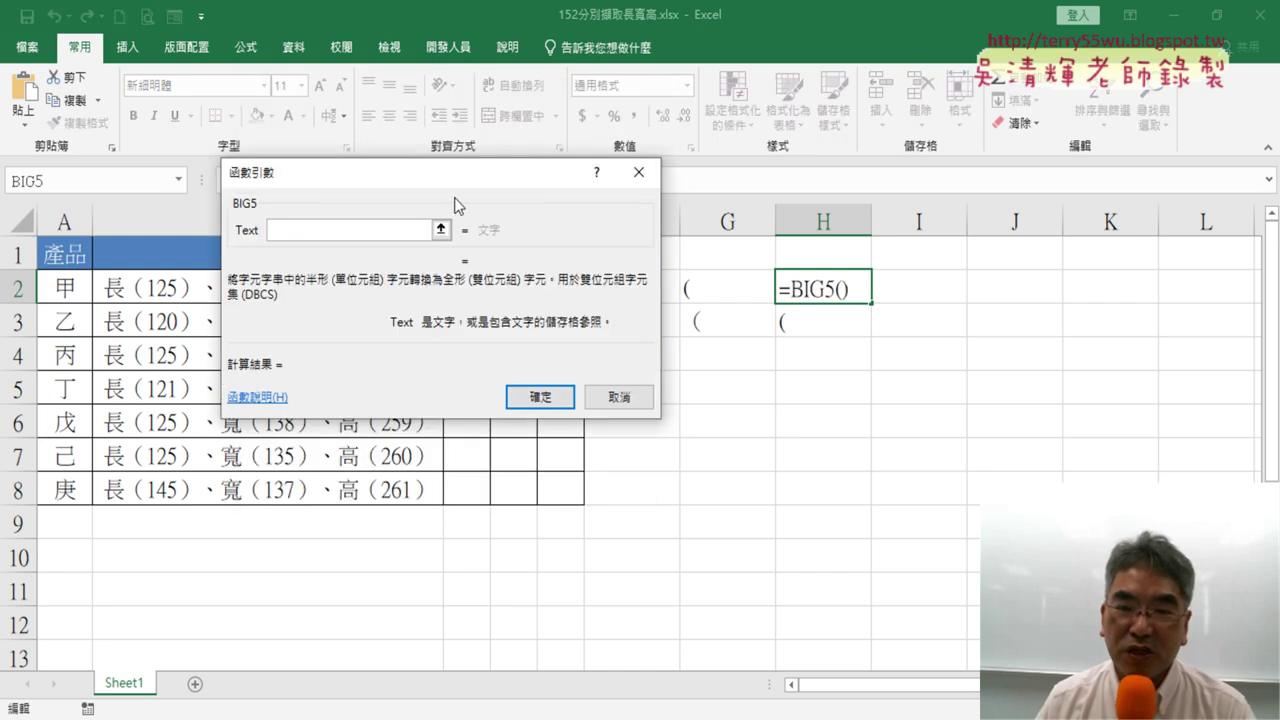
{"action": "left_click_drag", "start_coordinate": [457, 200], "coordinate": [413, 341]}
{"action": "left_click", "coordinate": [727, 287]}
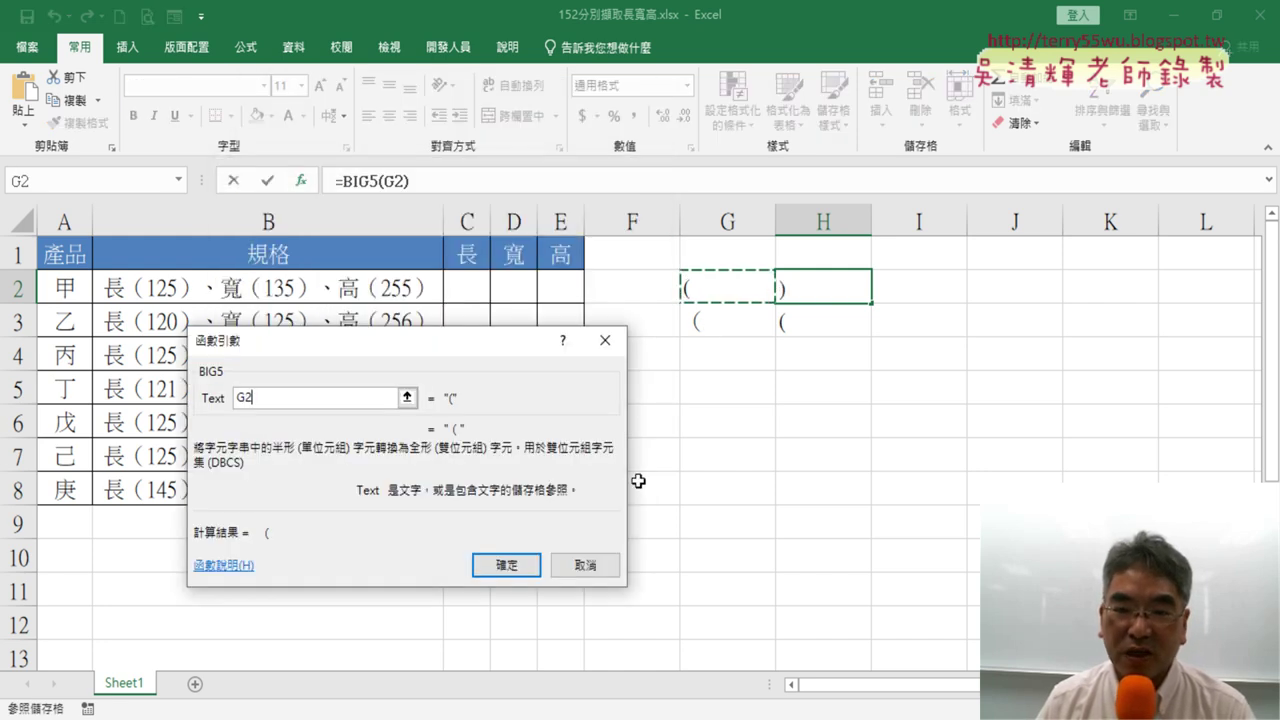
{"action": "left_click", "coordinate": [506, 555]}
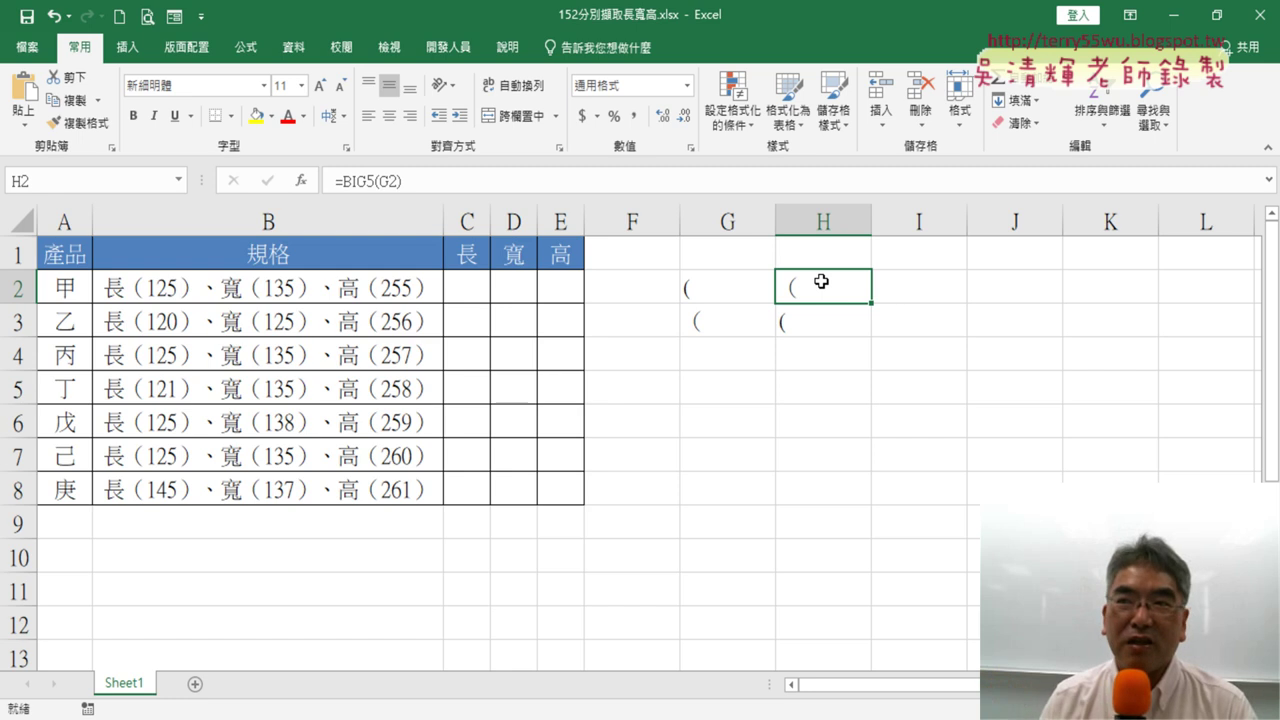
{"action": "left_click", "coordinate": [829, 323]}
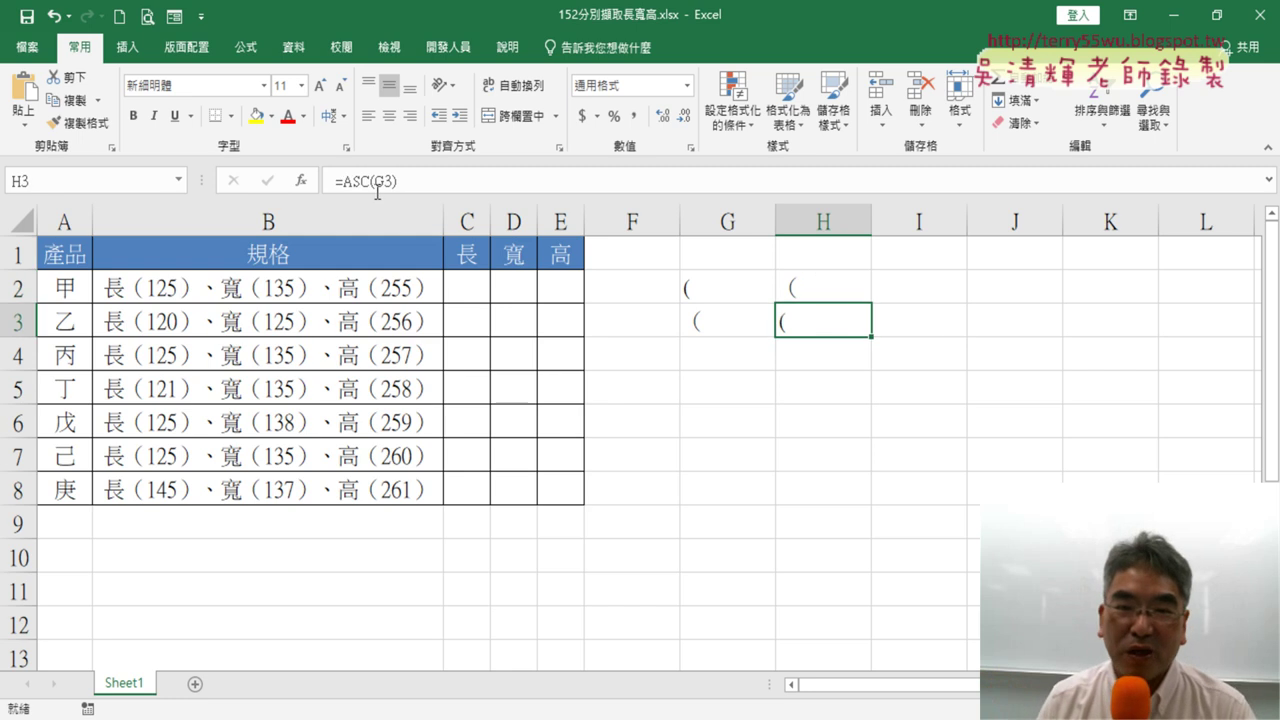
{"action": "left_click", "coordinate": [300, 181]}
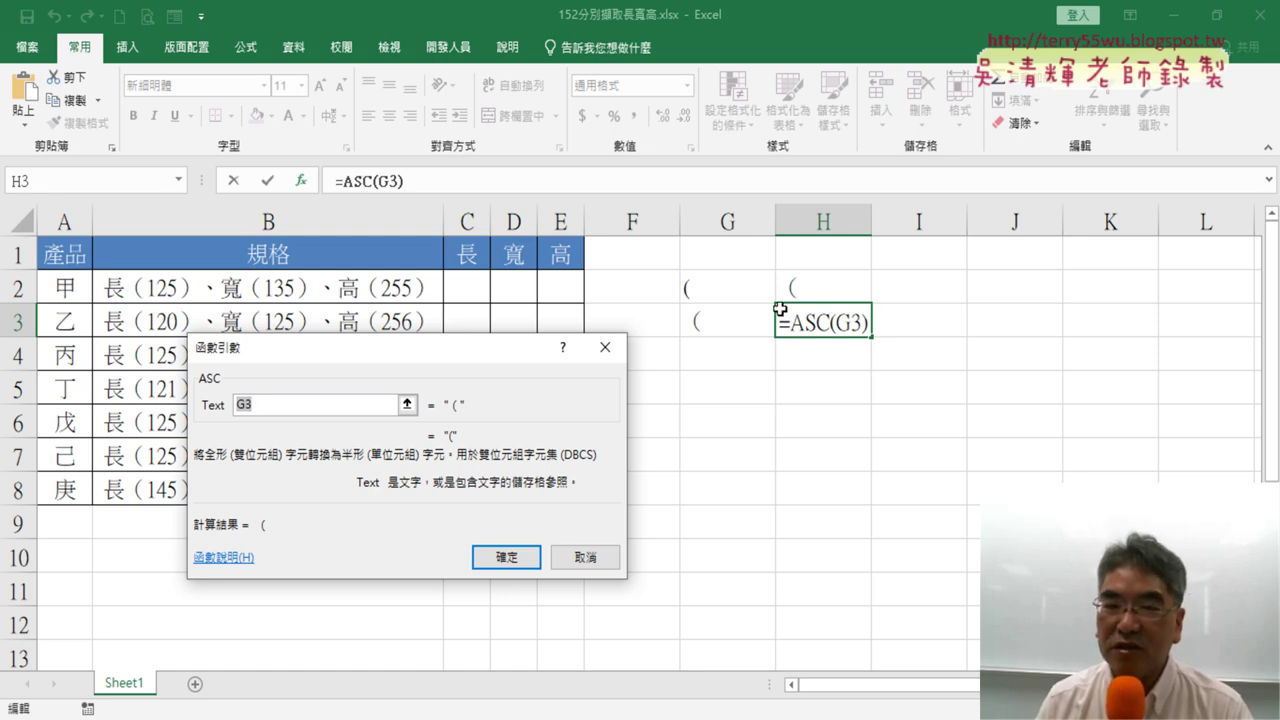
{"action": "key", "text": "Return"}
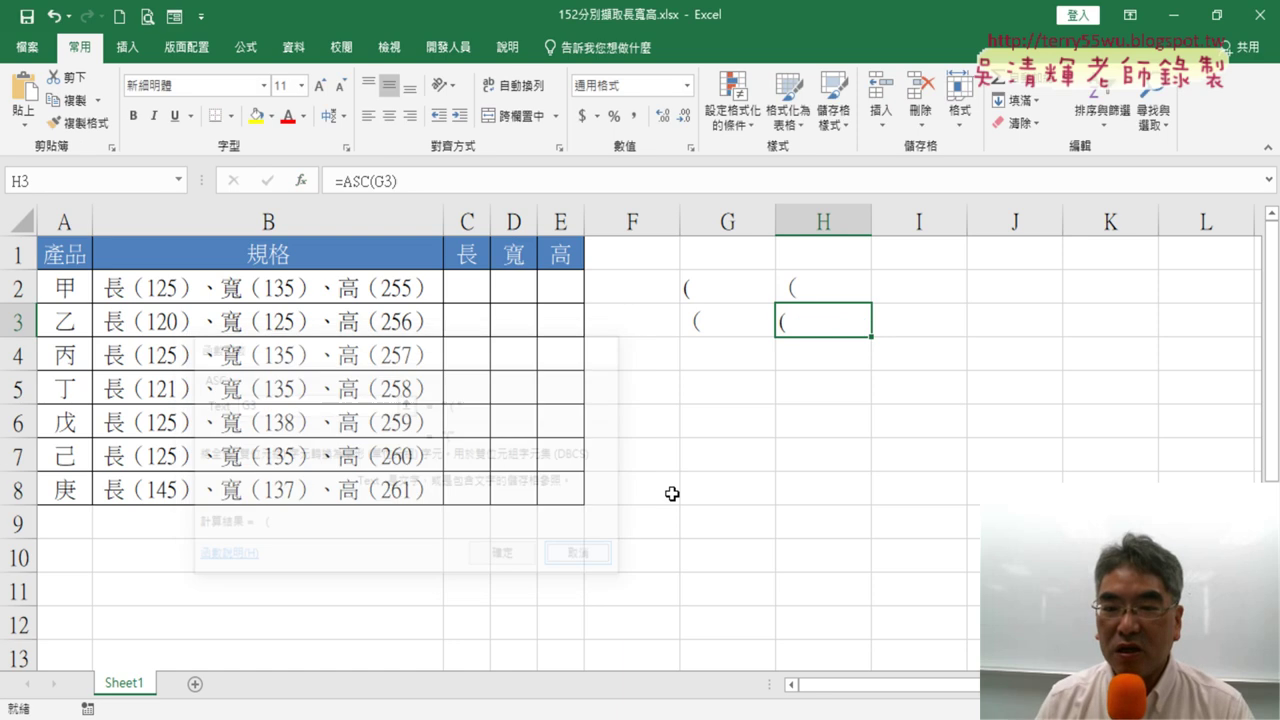
{"action": "left_click", "coordinate": [822, 291]}
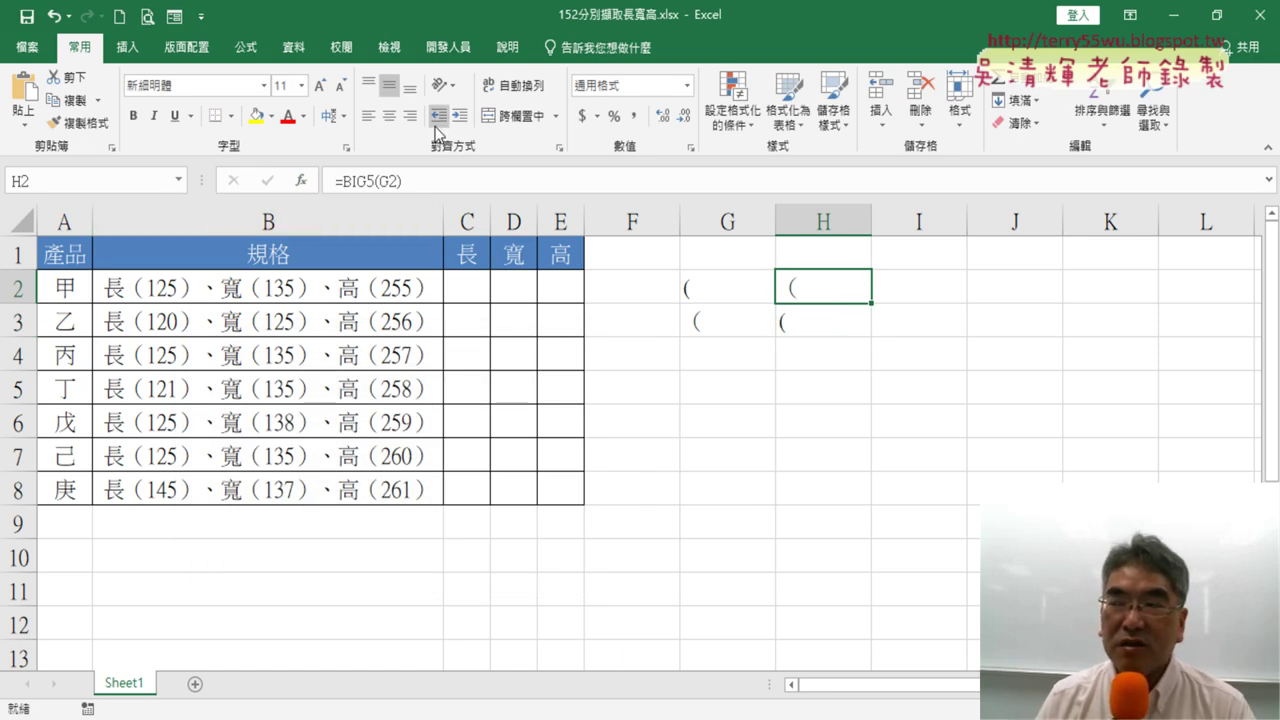
{"action": "left_click", "coordinate": [823, 329]}
{"action": "left_click", "coordinate": [829, 286]}
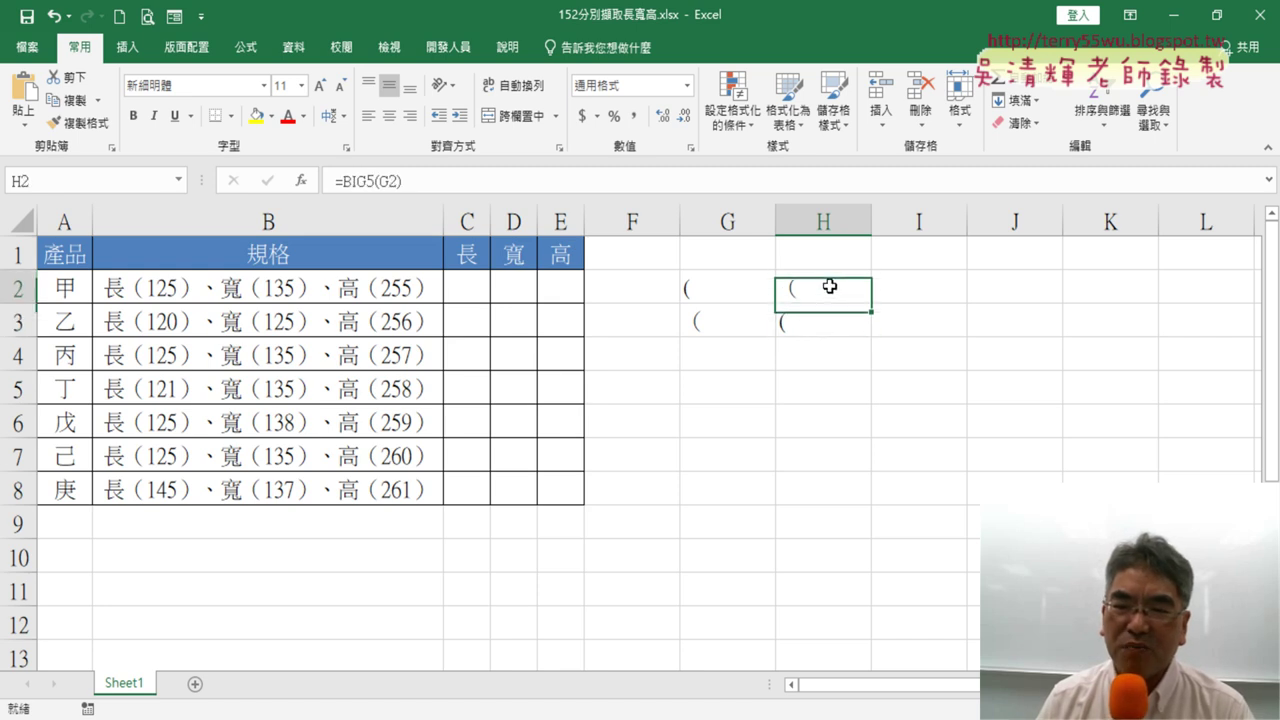
{"action": "left_click", "coordinate": [823, 320]}
{"action": "left_click", "coordinate": [826, 289]}
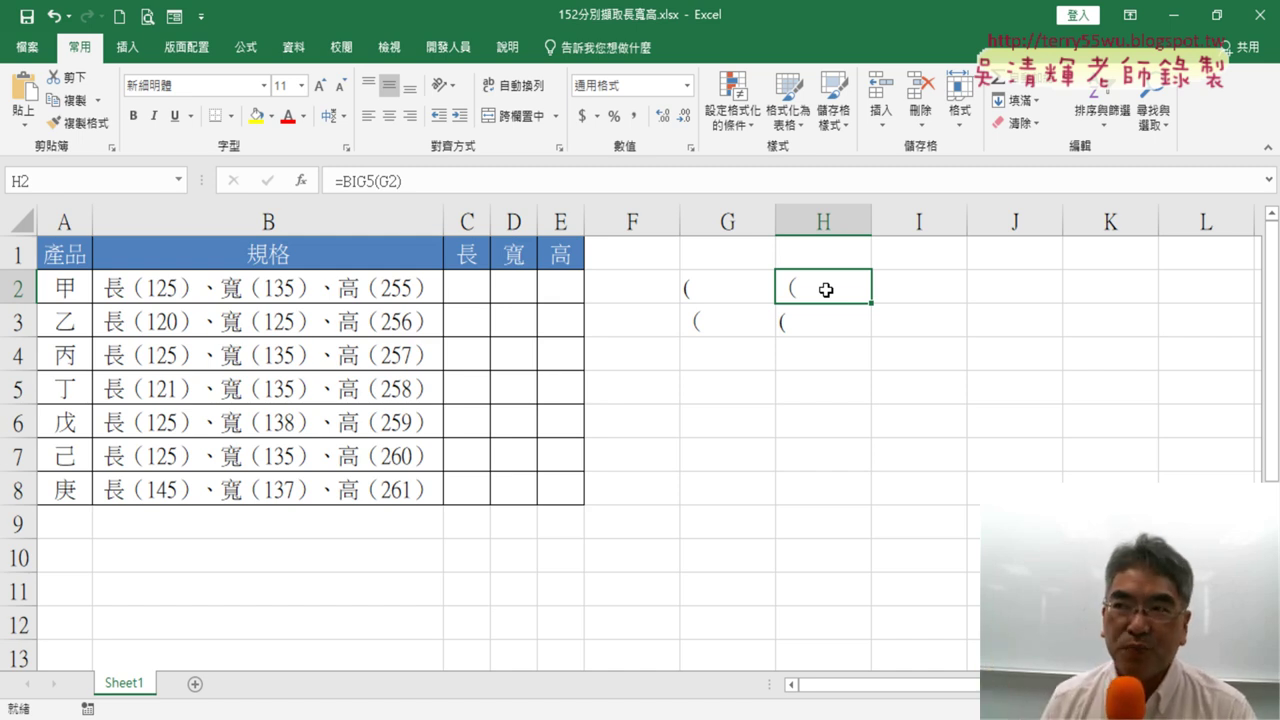
{"action": "left_click", "coordinate": [823, 327]}
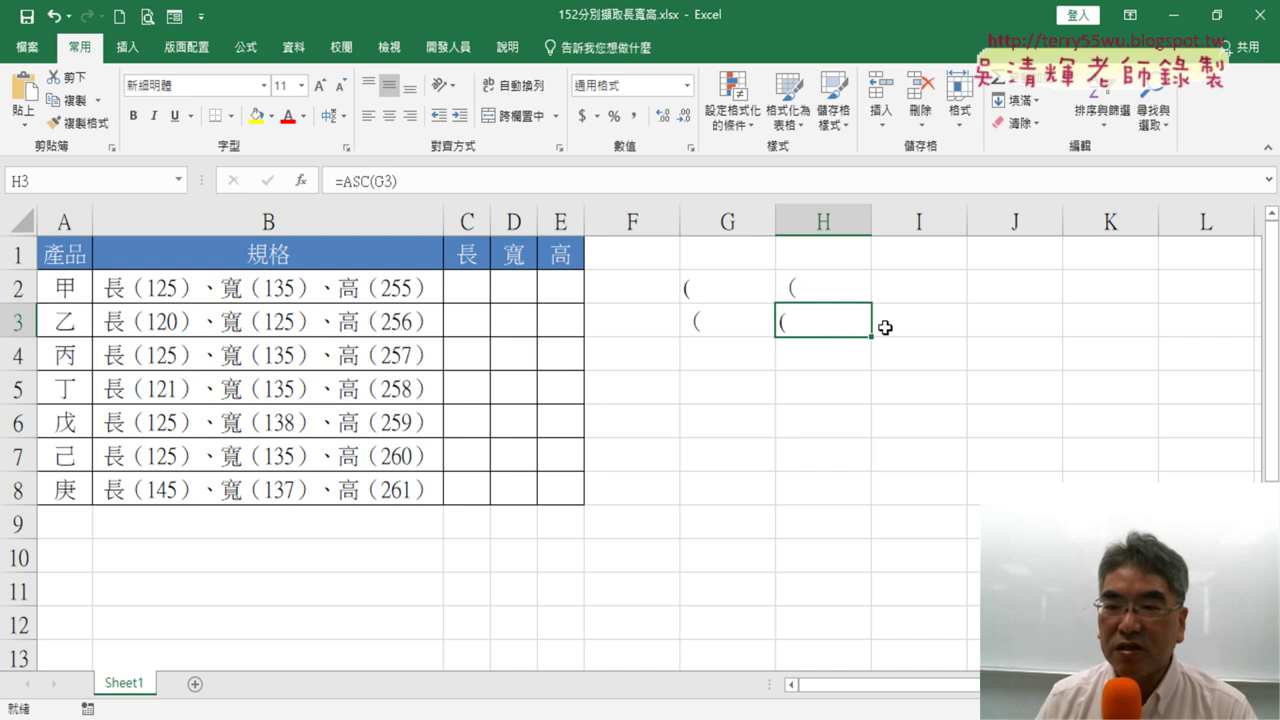
{"action": "left_click", "coordinate": [912, 323]}
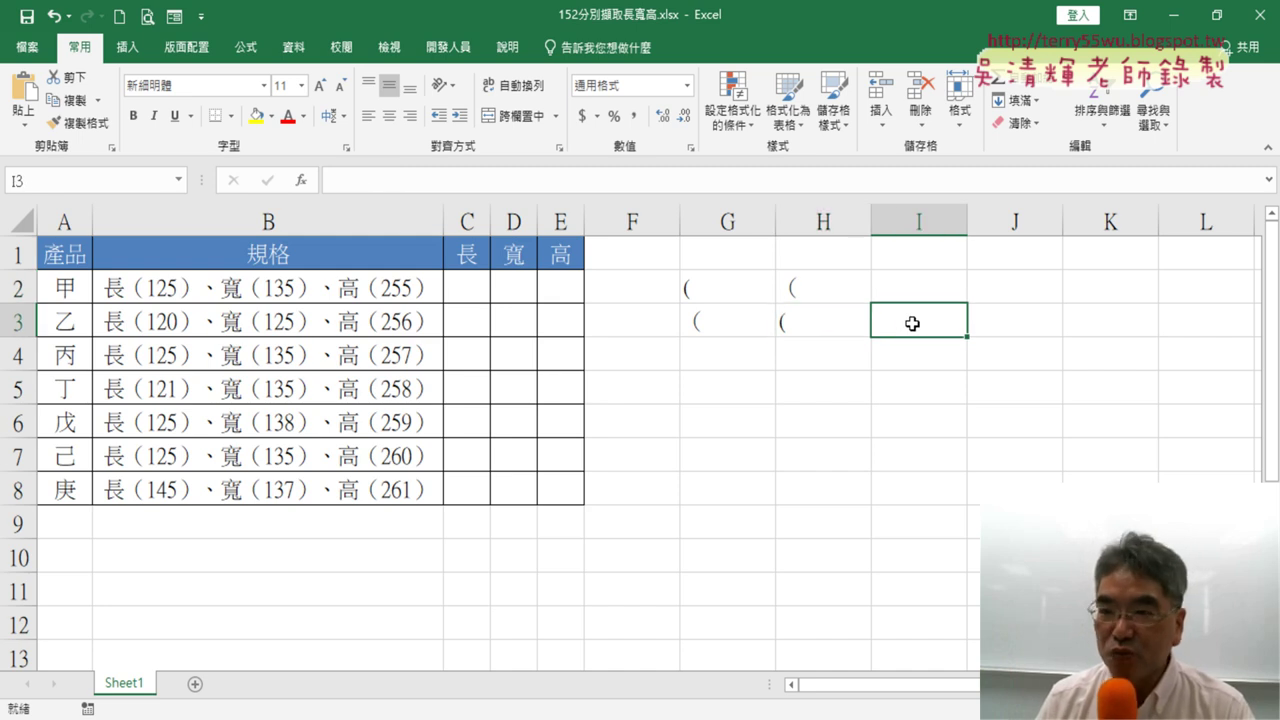
{"action": "left_click", "coordinate": [820, 328]}
{"action": "left_click", "coordinate": [913, 325]}
{"action": "left_click", "coordinate": [812, 288]}
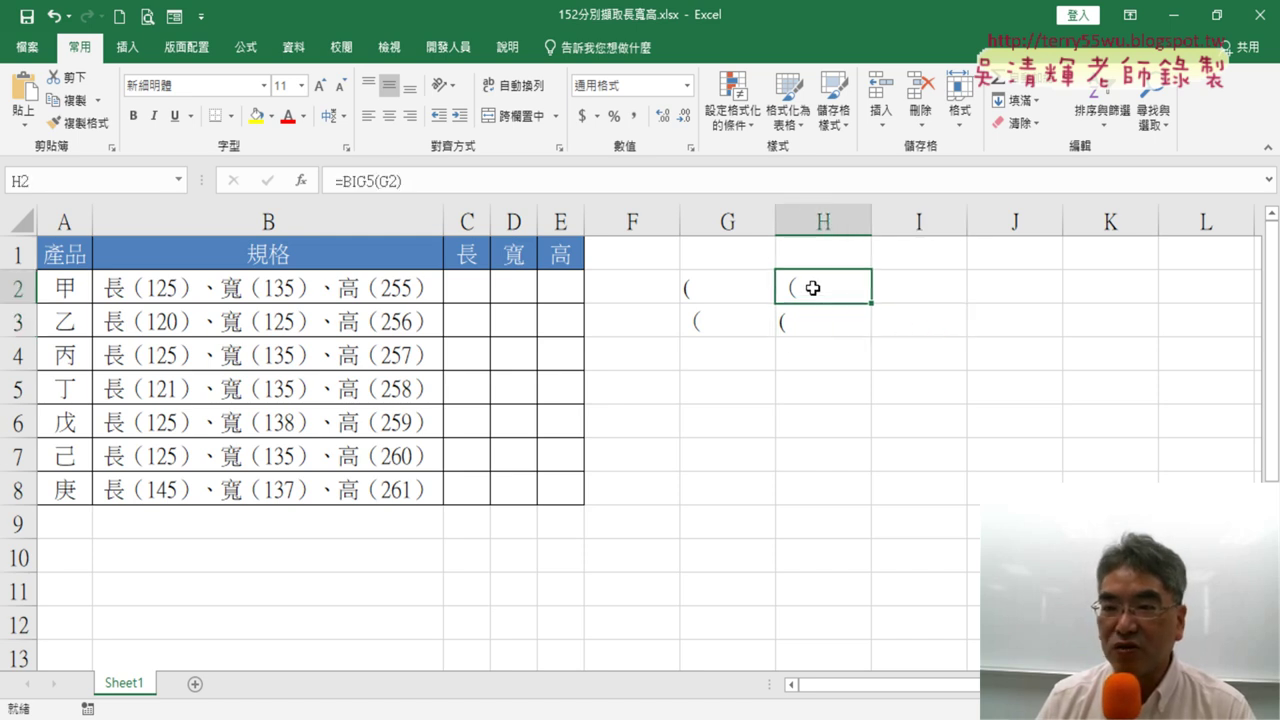
{"action": "left_click", "coordinate": [915, 323]}
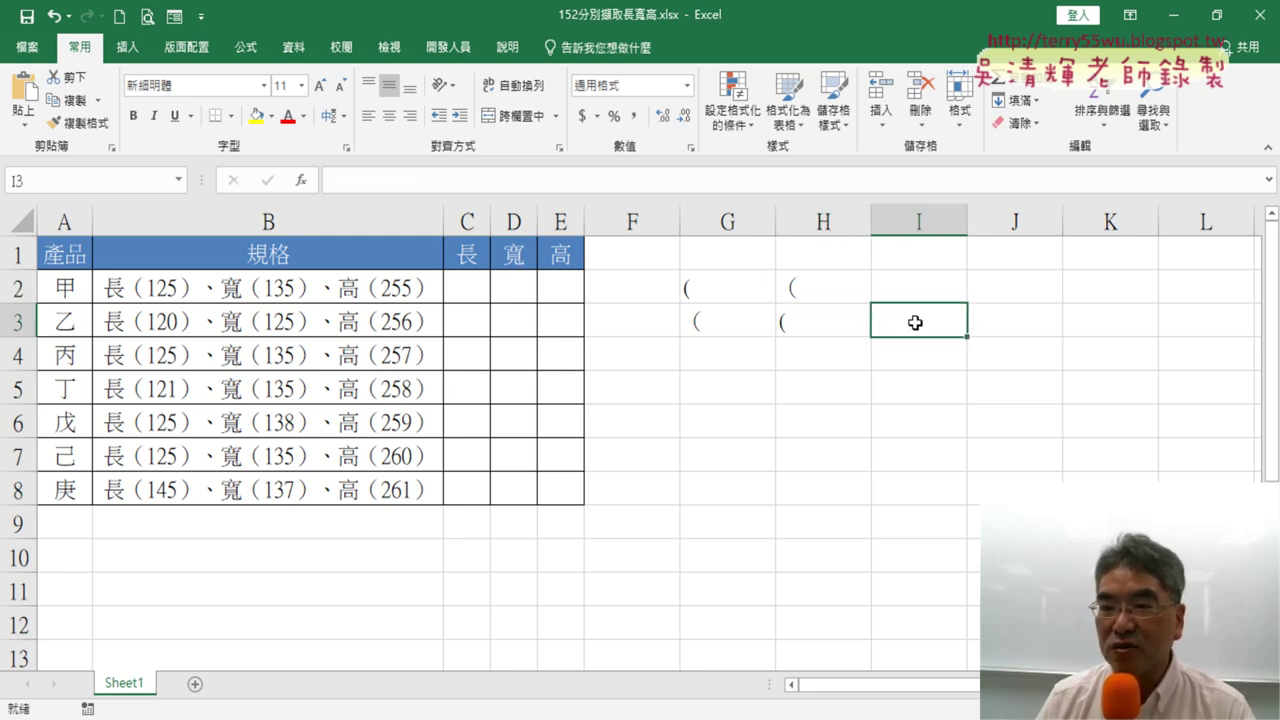
{"action": "left_click", "coordinate": [802, 328]}
{"action": "left_click", "coordinate": [810, 287]}
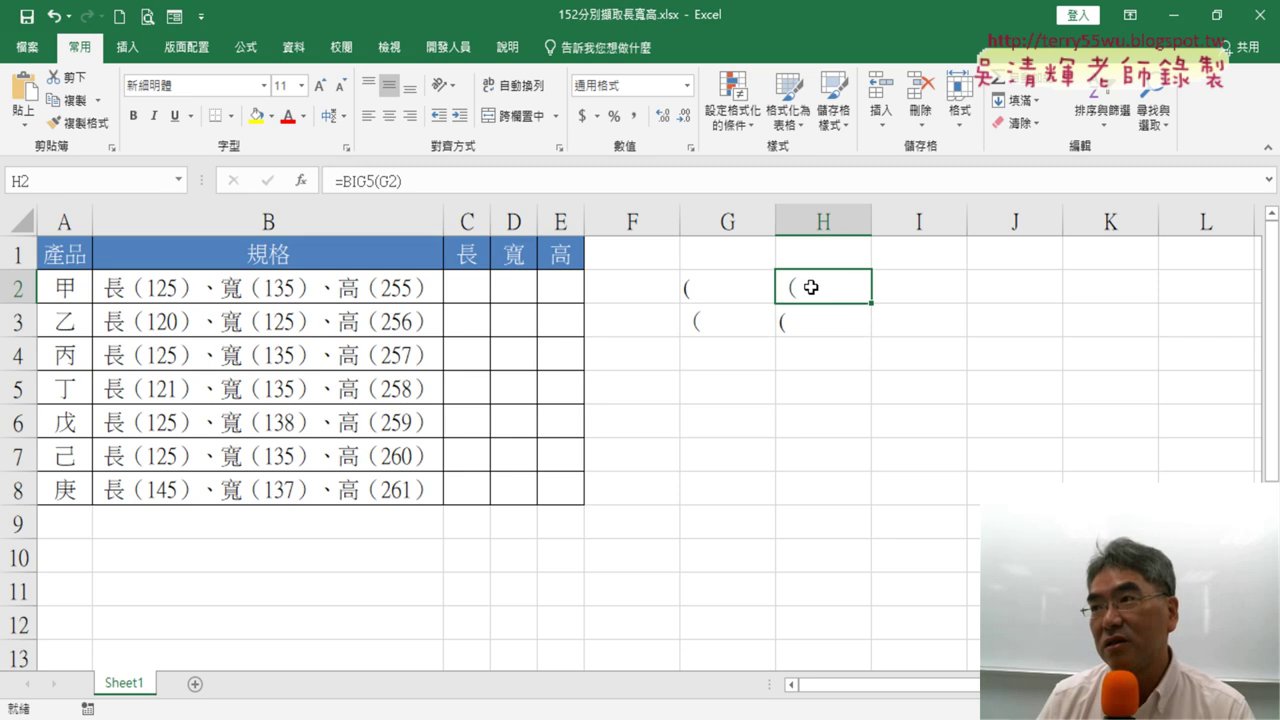
{"action": "left_click", "coordinate": [900, 332]}
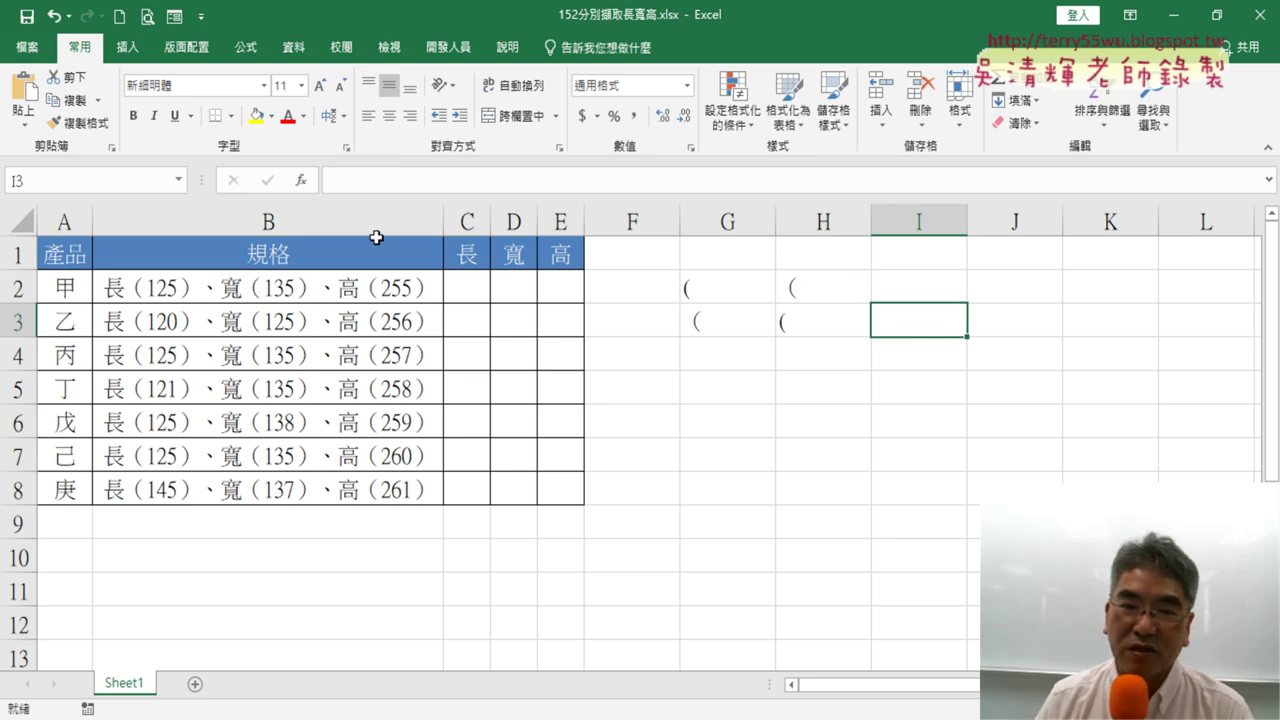
Step: Insert =LEN(H3) in I3 through the Insert Function dialog
{"action": "left_click", "coordinate": [301, 181]}
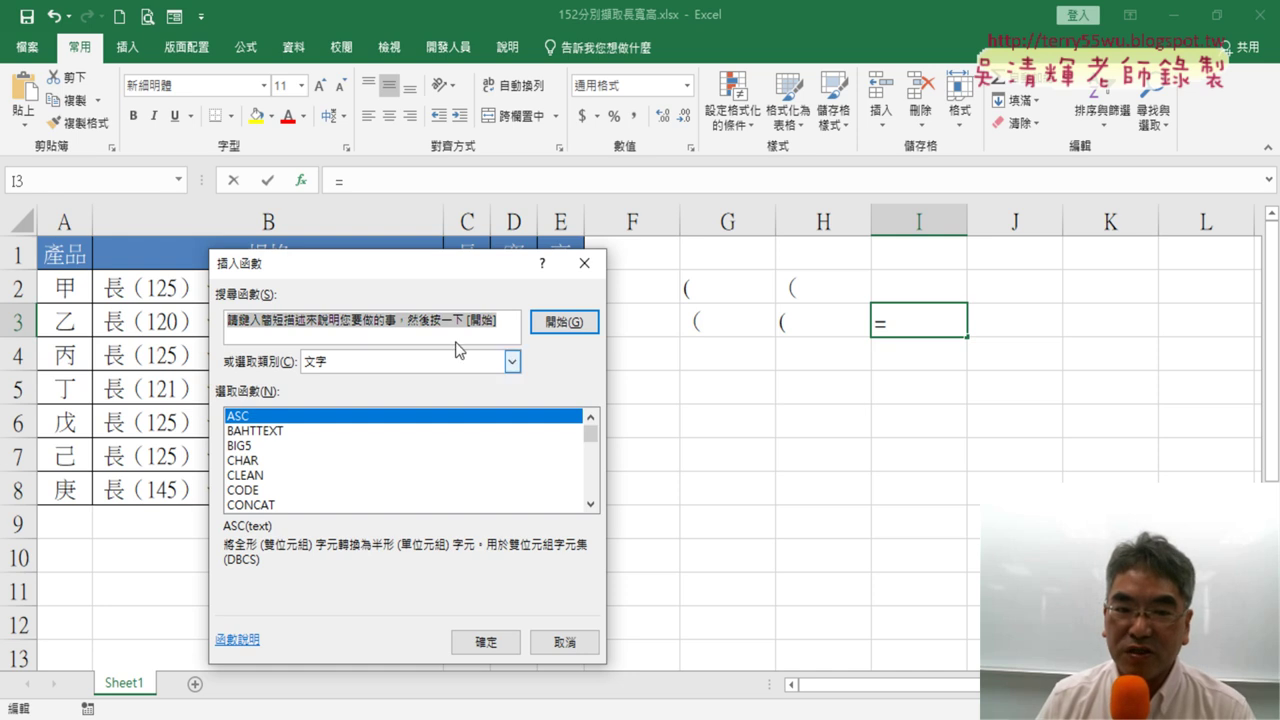
{"action": "scroll", "coordinate": [594, 506], "scroll_direction": "down", "scroll_amount": 1}
{"action": "scroll", "coordinate": [594, 506], "scroll_direction": "down", "scroll_amount": 1}
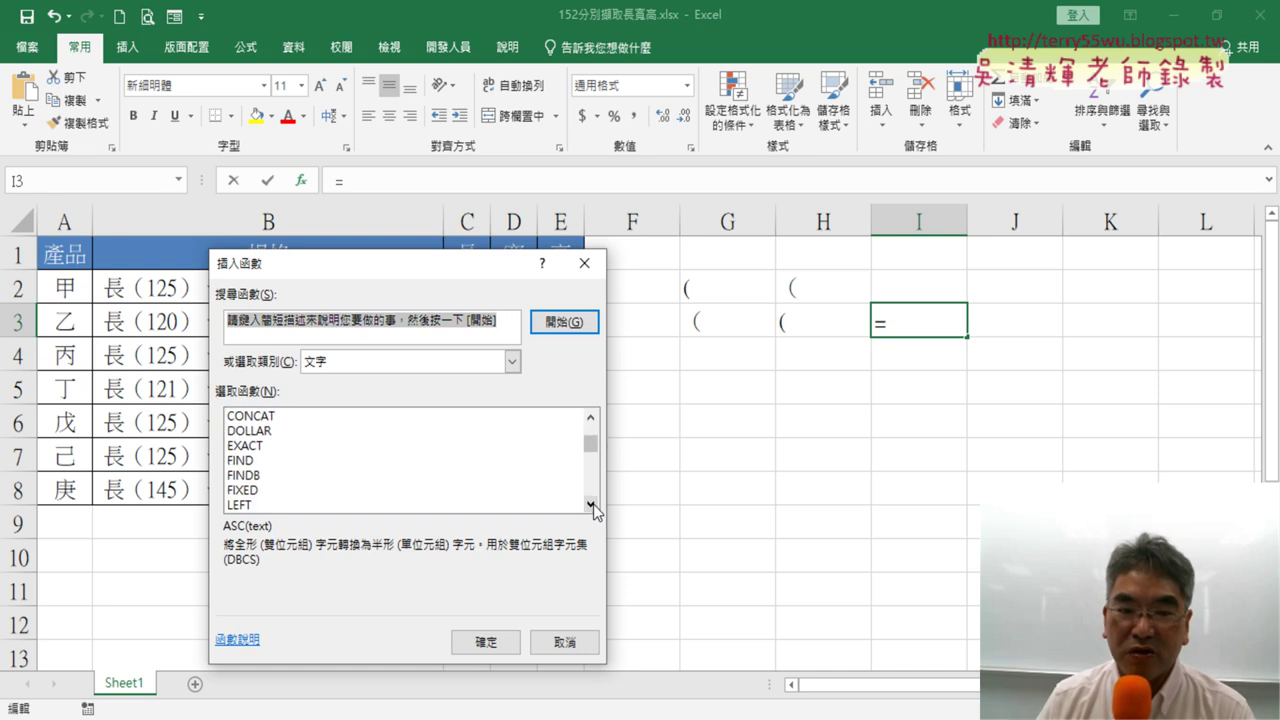
{"action": "scroll", "coordinate": [594, 506], "scroll_direction": "down", "scroll_amount": 2}
{"action": "scroll", "coordinate": [594, 506], "scroll_direction": "down", "scroll_amount": 2}
{"action": "left_click", "coordinate": [314, 476]}
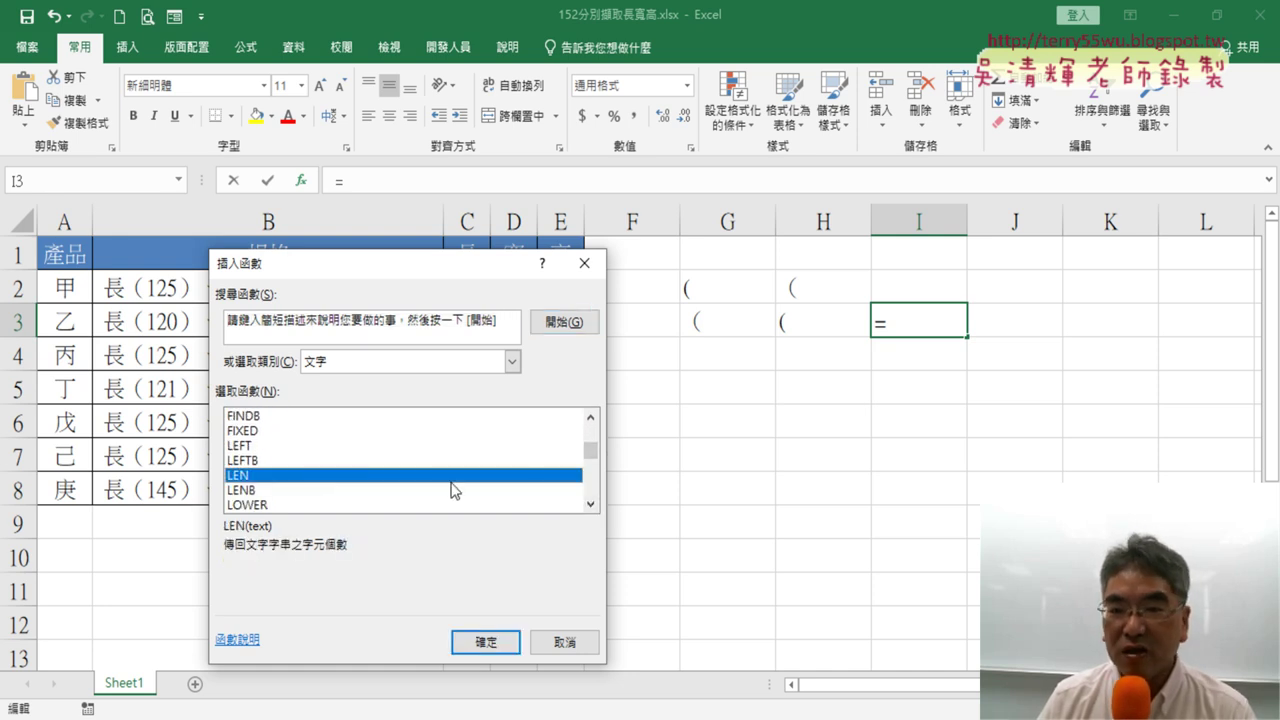
{"action": "left_click", "coordinate": [486, 641]}
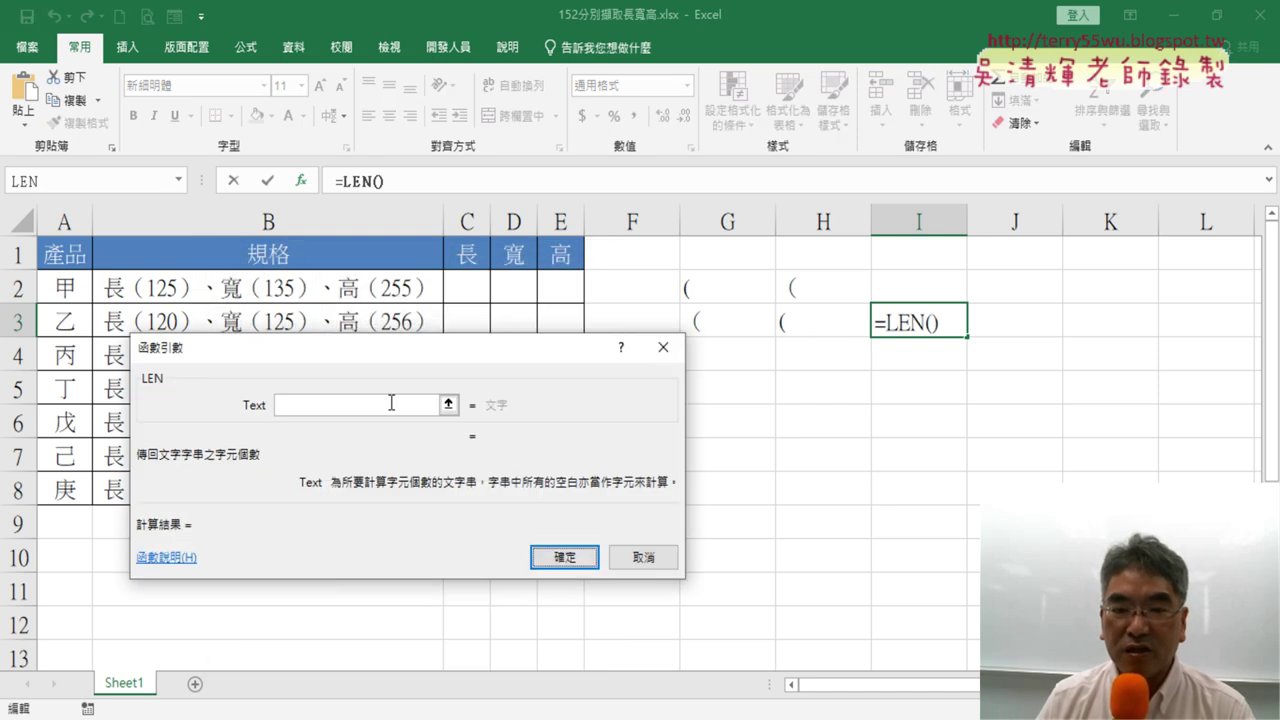
{"action": "left_click", "coordinate": [831, 320]}
{"action": "left_click", "coordinate": [566, 557]}
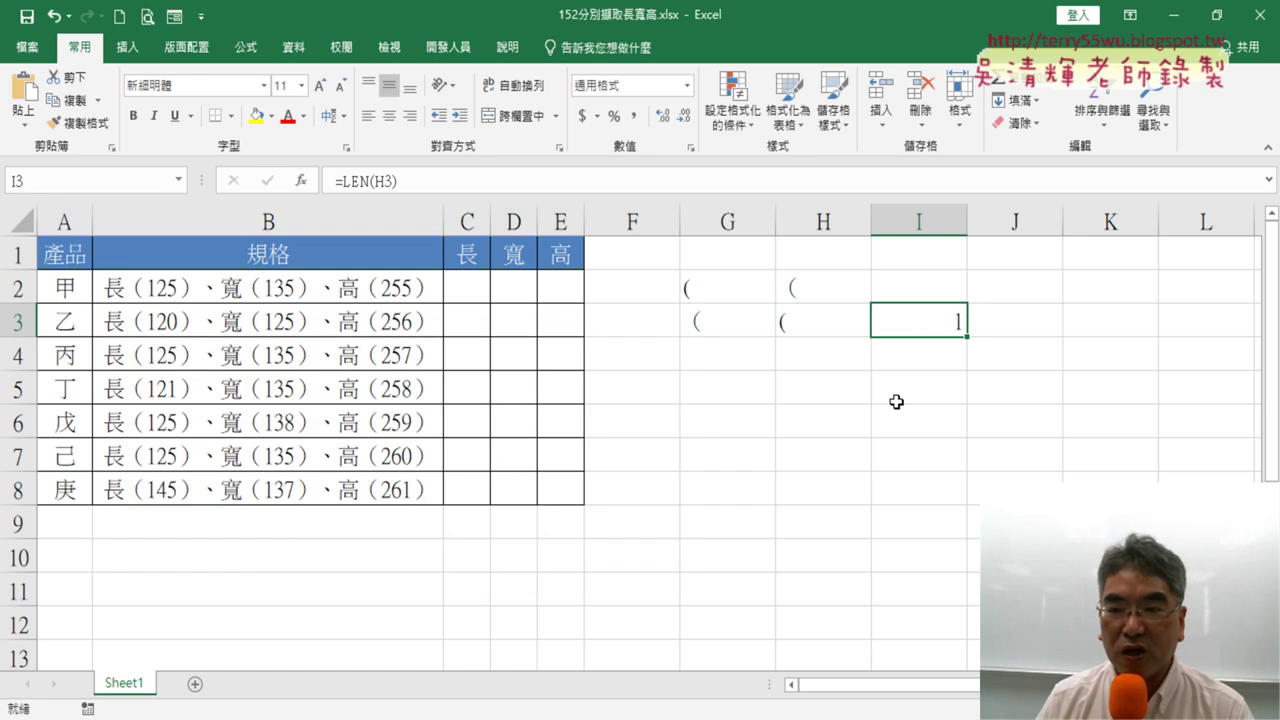
Step: Fill the LEN formula up into I2 and check H2 and I2
{"action": "mouse_move", "coordinate": [966, 339]}
{"action": "left_mouse_down"}
{"action": "mouse_move", "coordinate": [968, 285]}
{"action": "mouse_move", "coordinate": [938, 316]}
{"action": "left_mouse_up"}
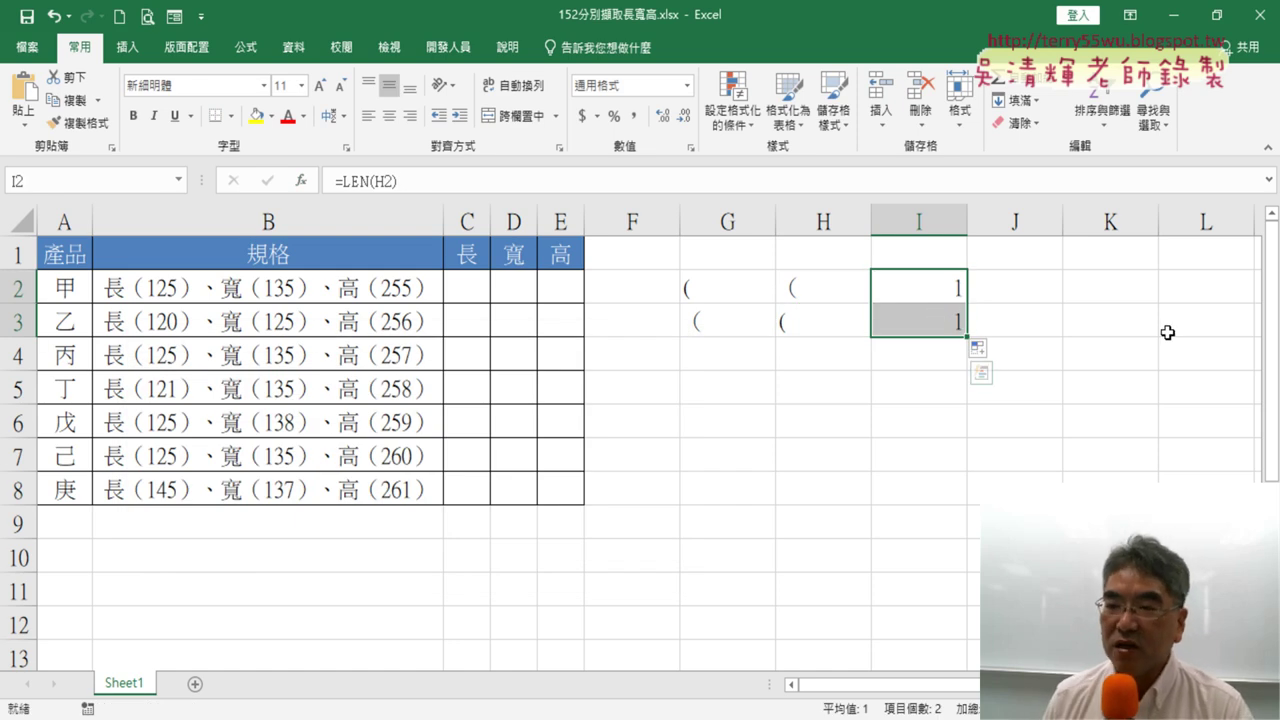
{"action": "left_click", "coordinate": [823, 289]}
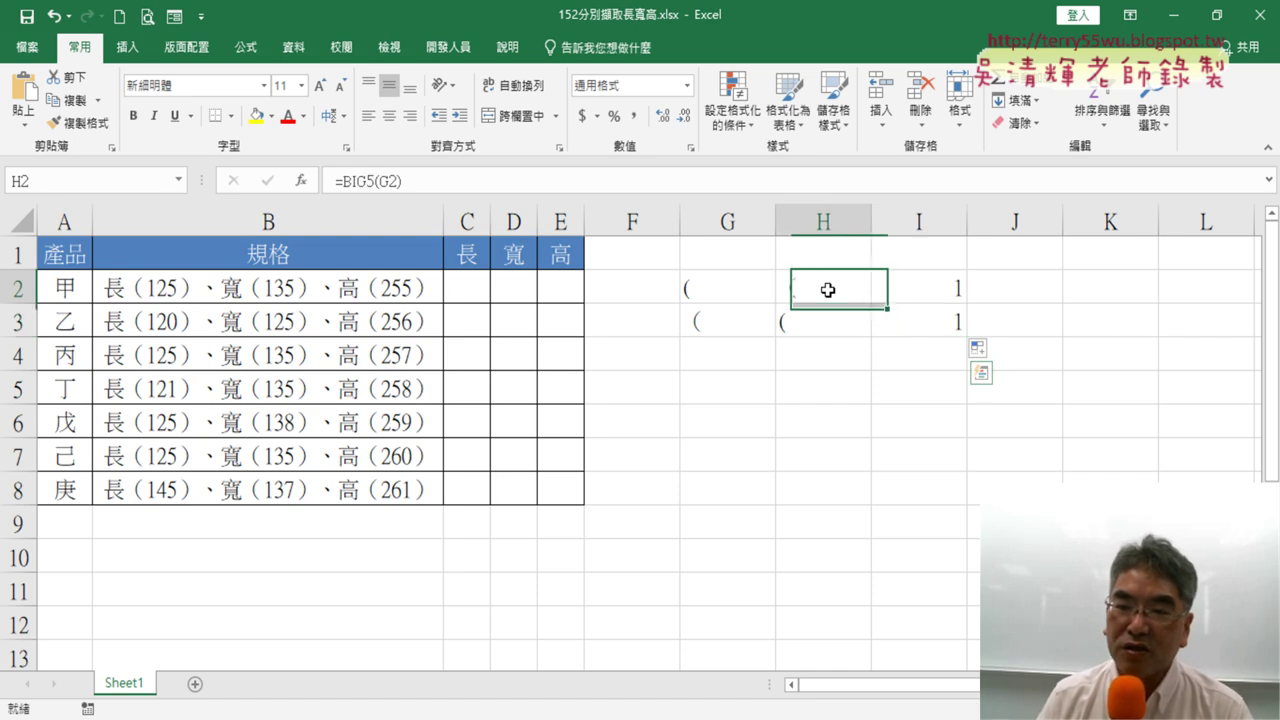
{"action": "left_click", "coordinate": [920, 284]}
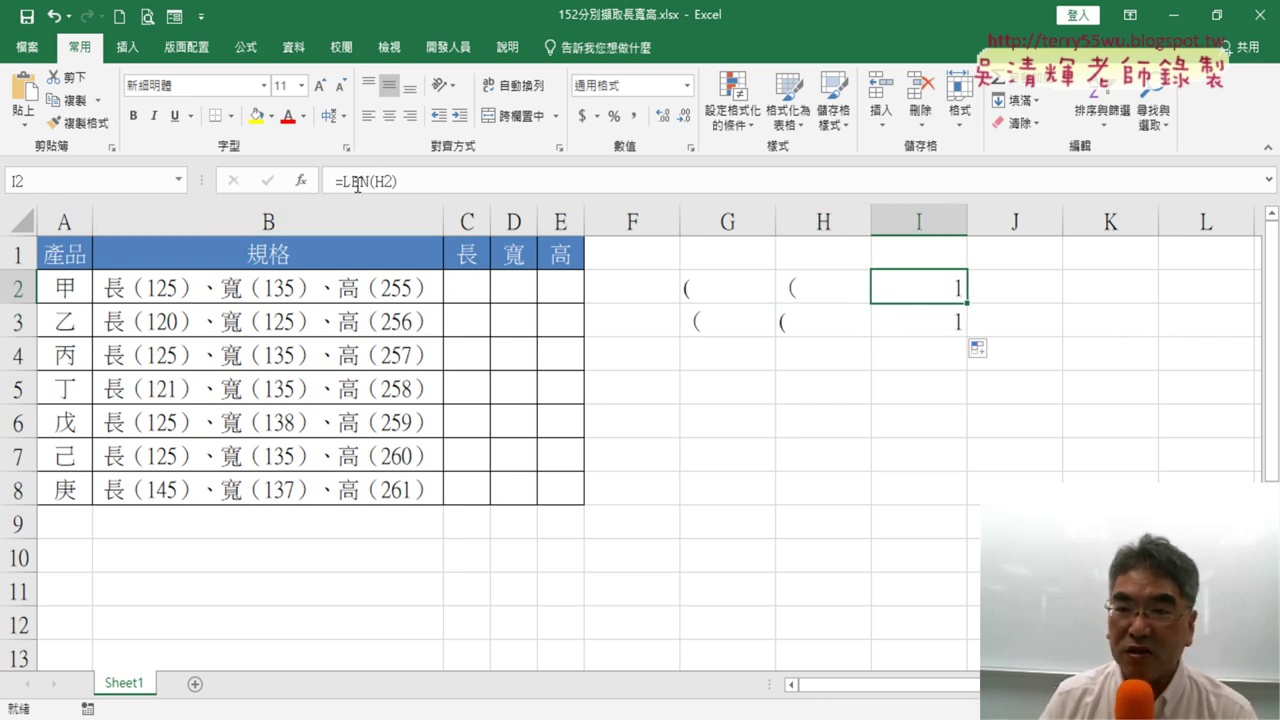
{"action": "left_click", "coordinate": [1028, 288]}
Step: Insert =LENB(H2) in J2 after comparing the LEN and LENB descriptions
{"action": "left_click", "coordinate": [300, 180]}
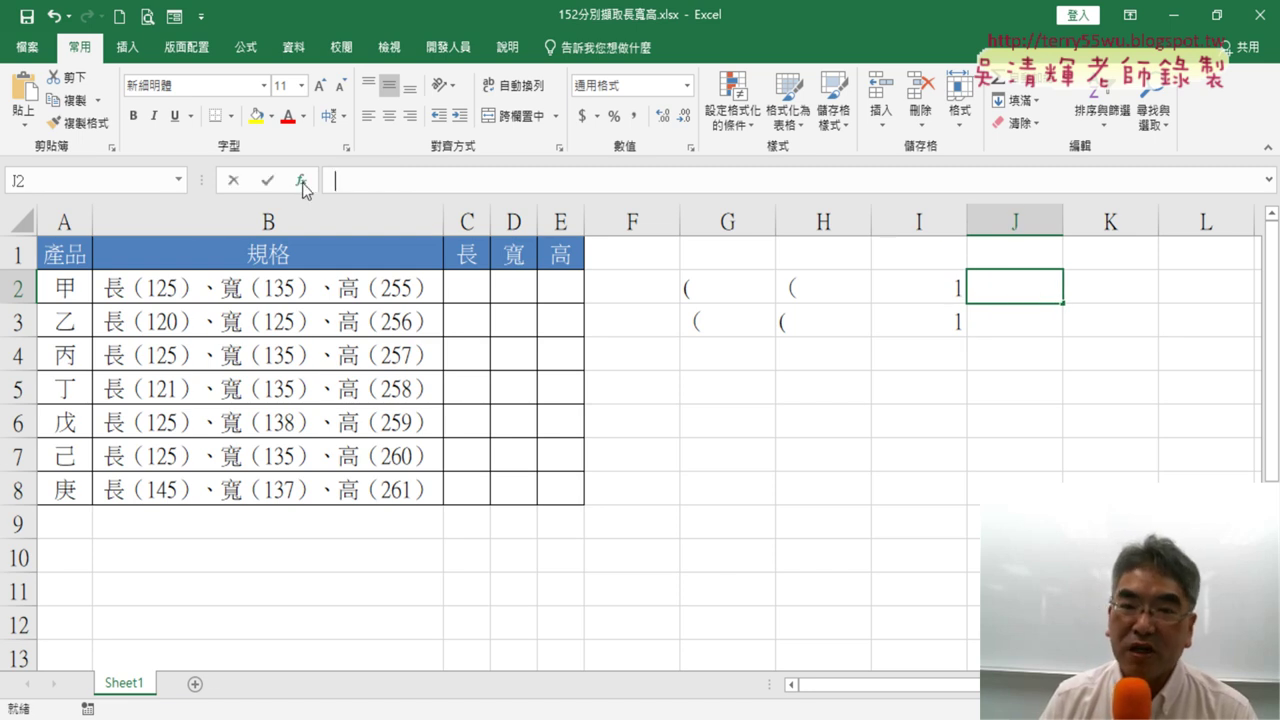
{"action": "left_click", "coordinate": [590, 505]}
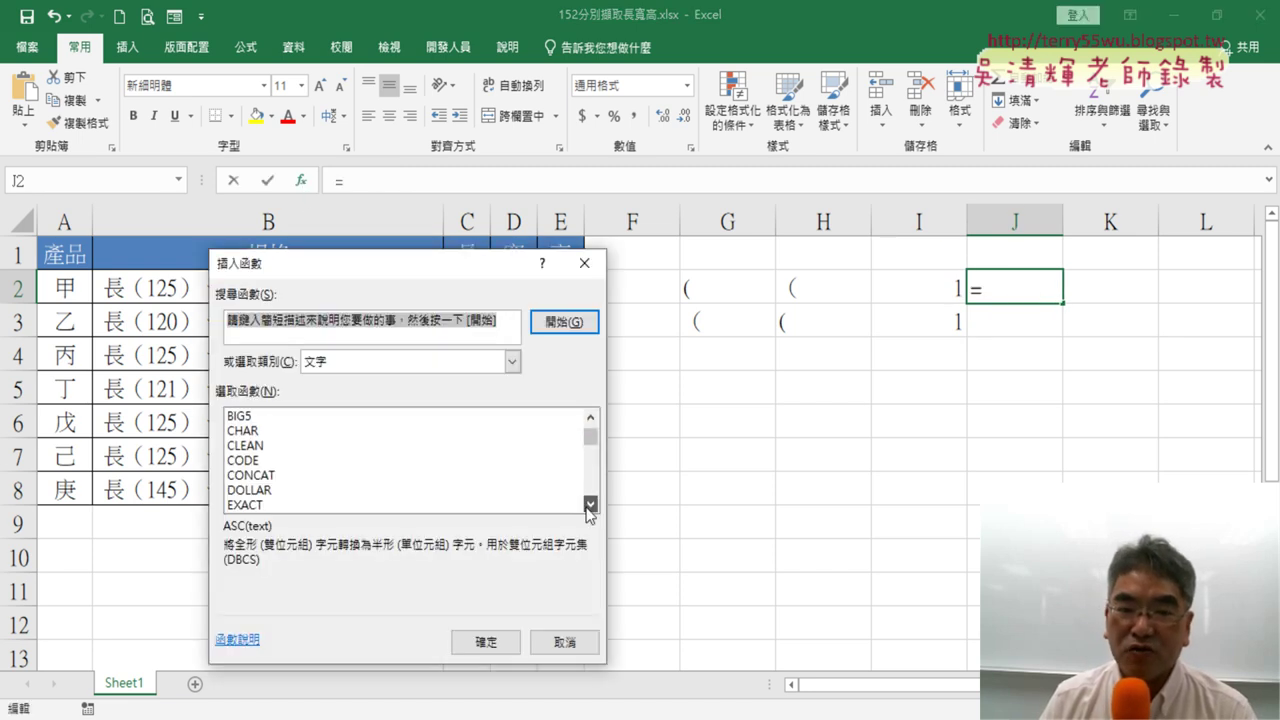
{"action": "left_click", "coordinate": [590, 505]}
{"action": "left_click", "coordinate": [590, 505]}
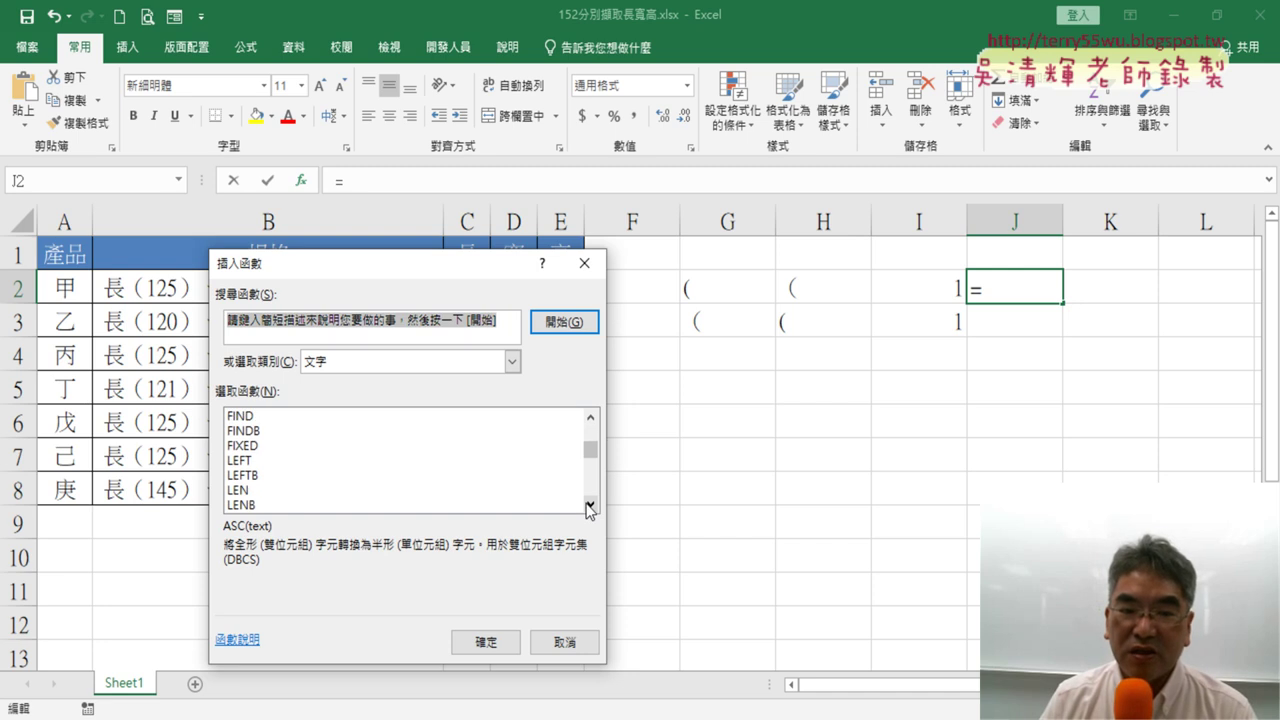
{"action": "left_click", "coordinate": [590, 505]}
{"action": "left_click", "coordinate": [590, 505]}
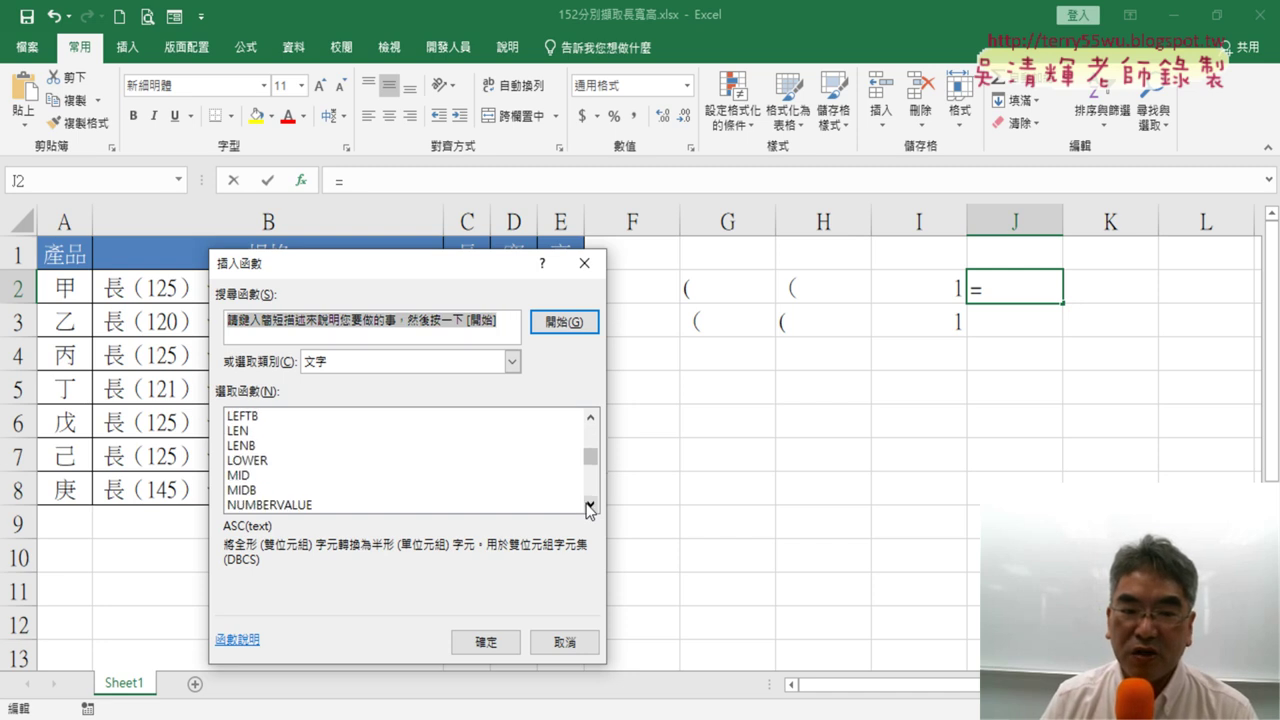
{"action": "left_click", "coordinate": [249, 447]}
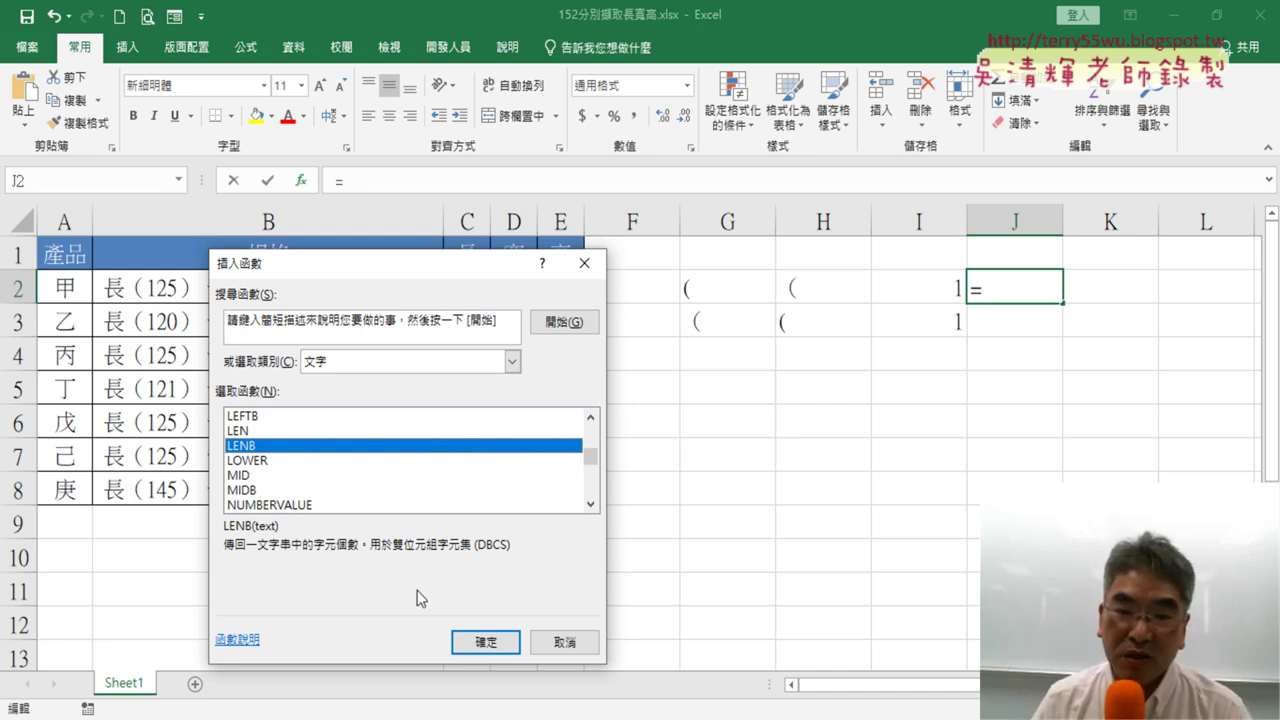
{"action": "left_click", "coordinate": [247, 432]}
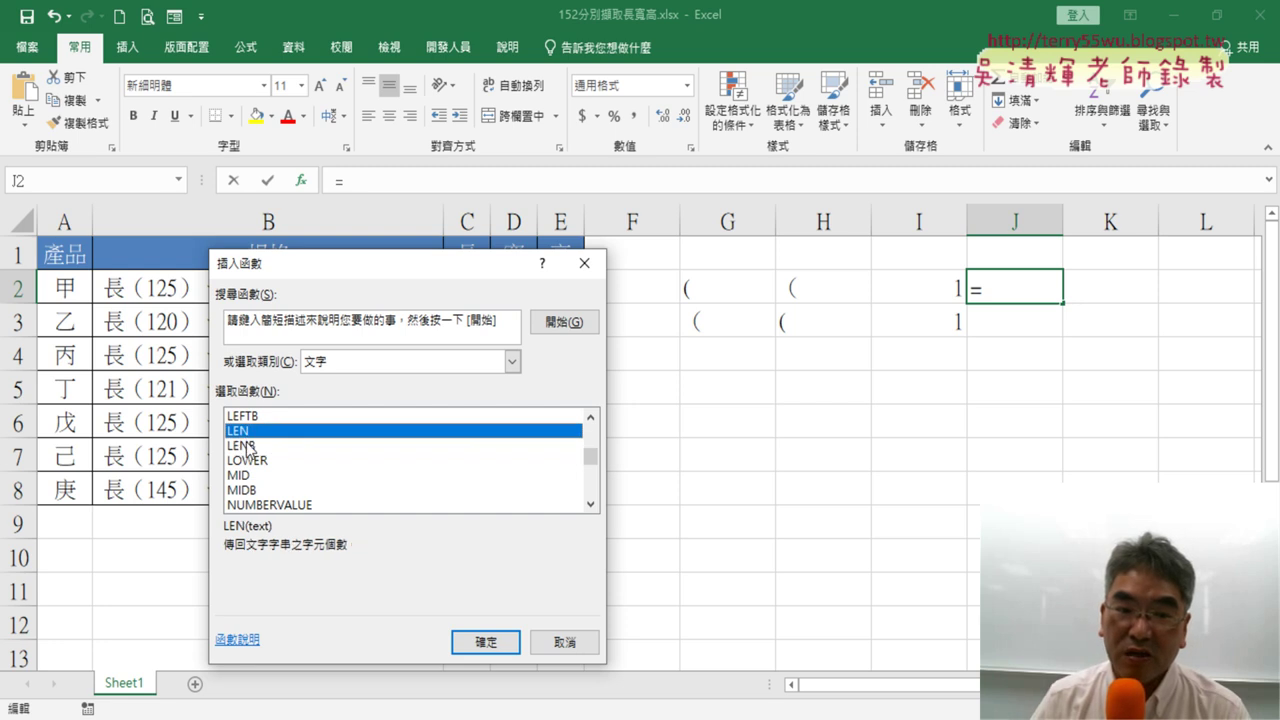
{"action": "left_click", "coordinate": [247, 446]}
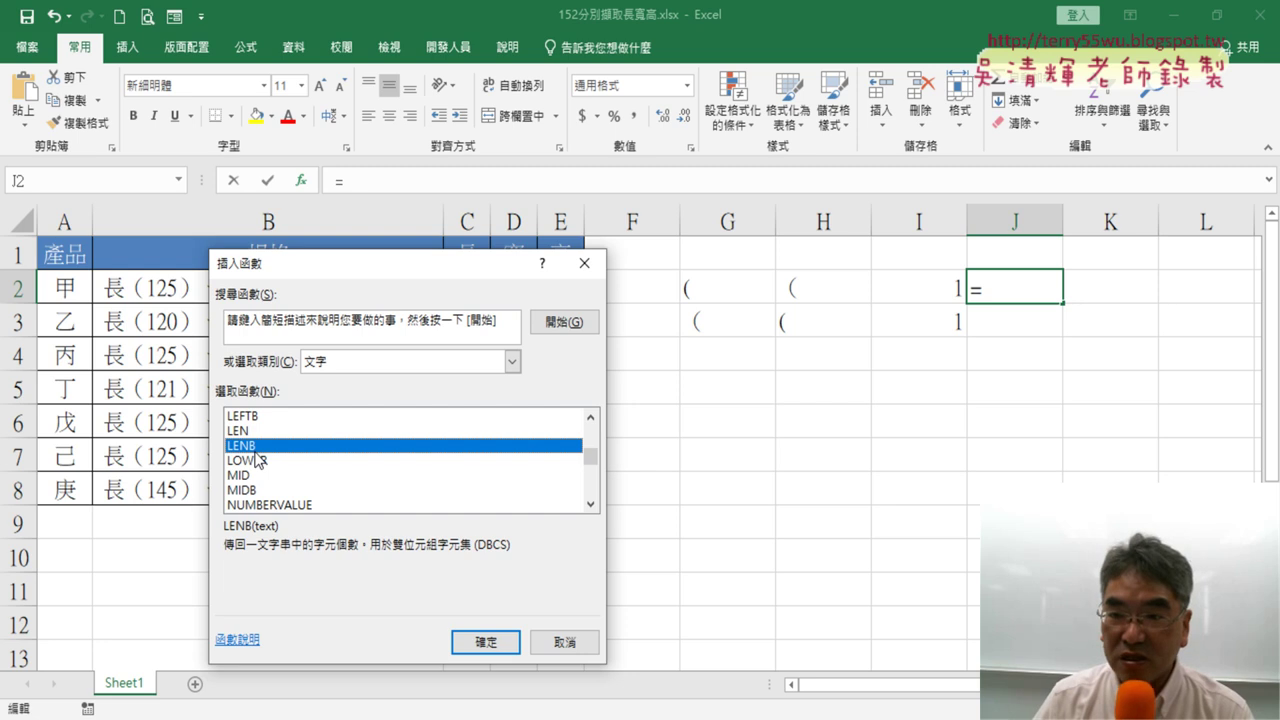
{"action": "left_click", "coordinate": [485, 642]}
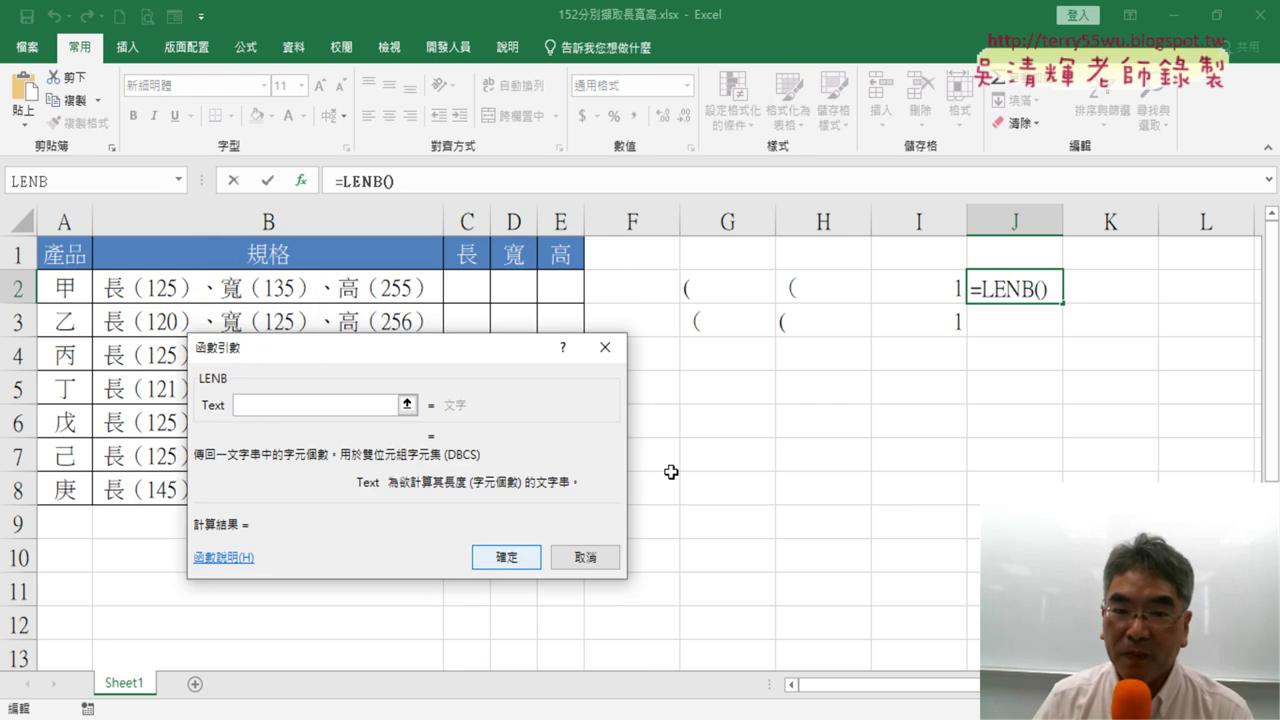
{"action": "left_click", "coordinate": [822, 288]}
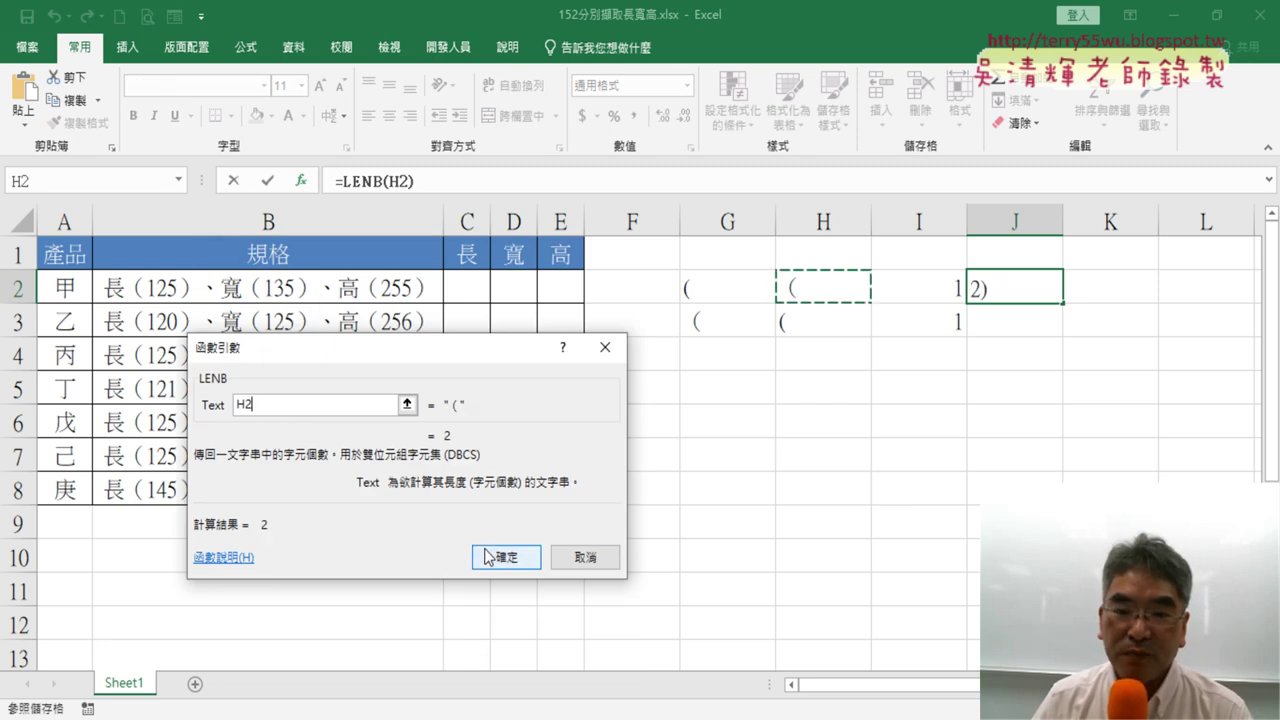
{"action": "left_click", "coordinate": [503, 560]}
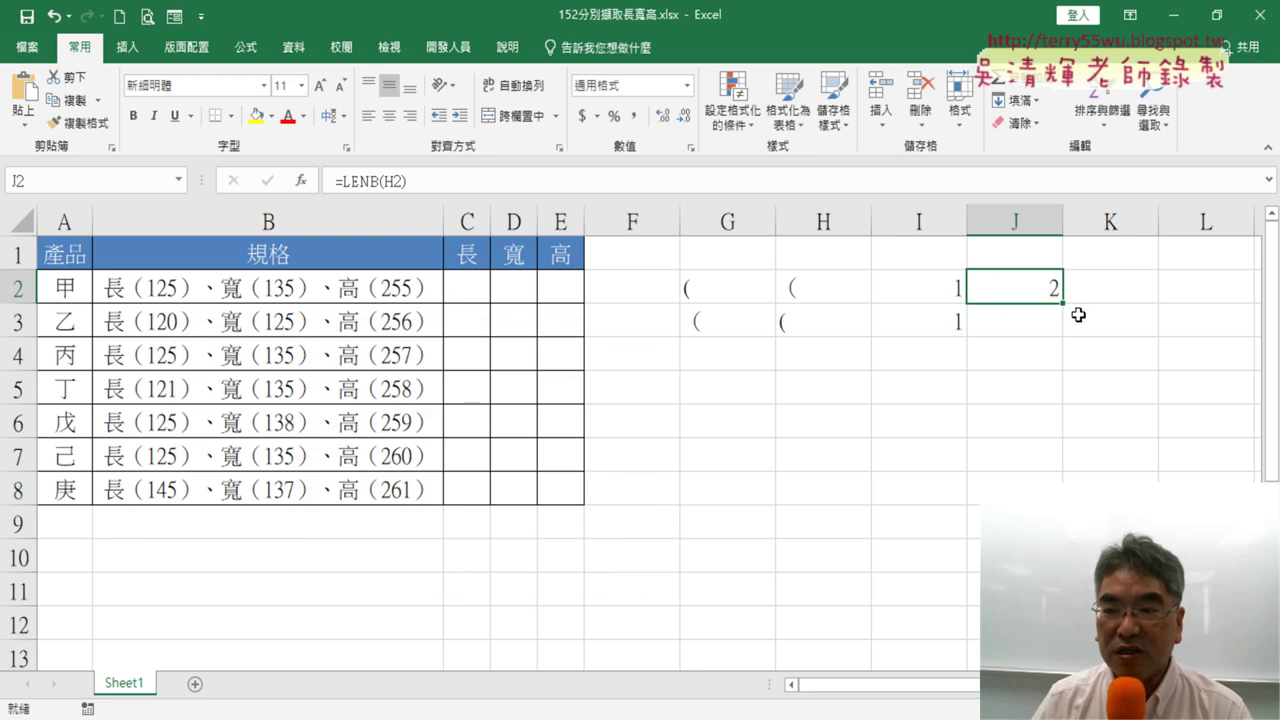
Step: Fill the LENB formula down to J3 and review the byte counts
{"action": "left_click_drag", "start_coordinate": [1062, 302], "coordinate": [1060, 336]}
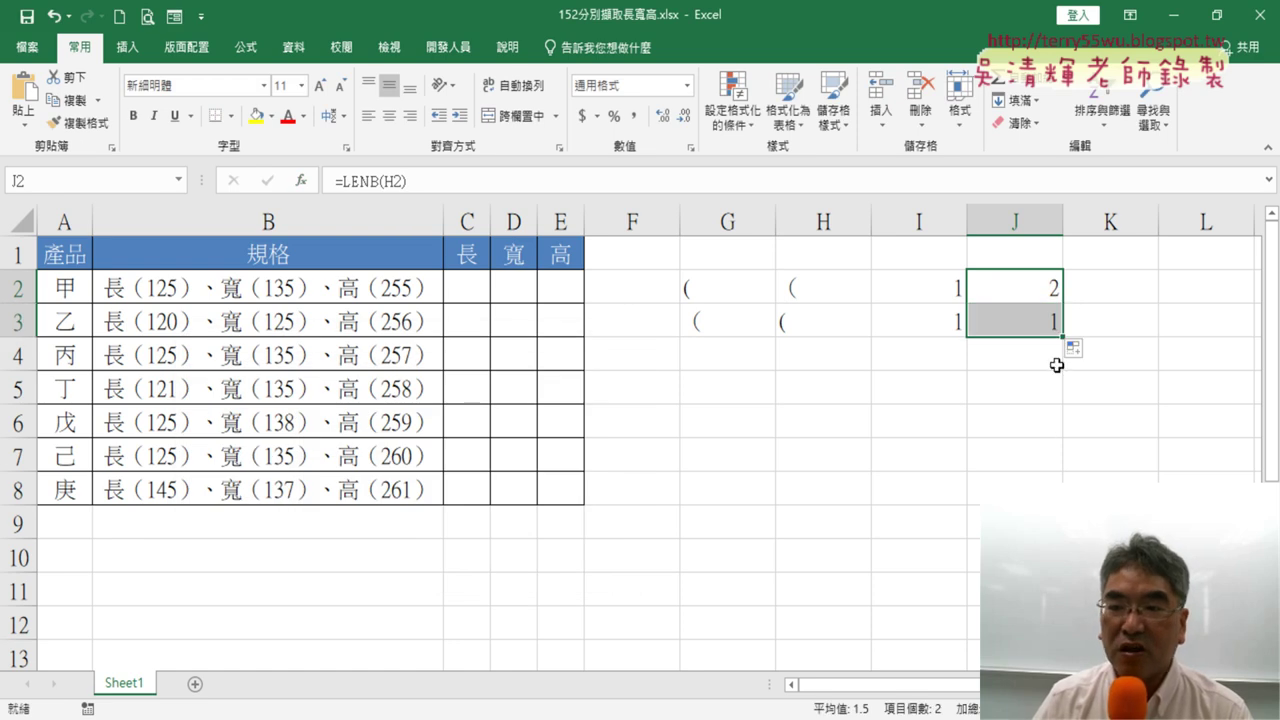
{"action": "left_click_drag", "start_coordinate": [994, 287], "coordinate": [1000, 322]}
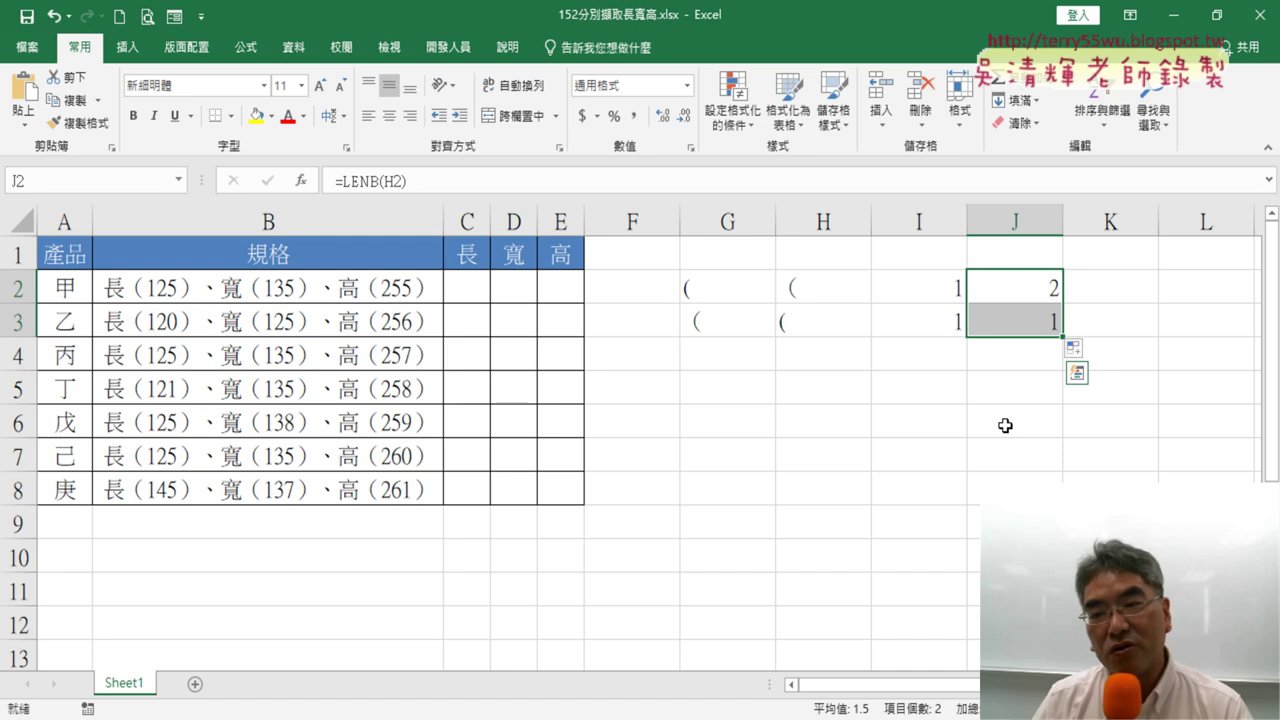
{"action": "left_click", "coordinate": [1027, 287]}
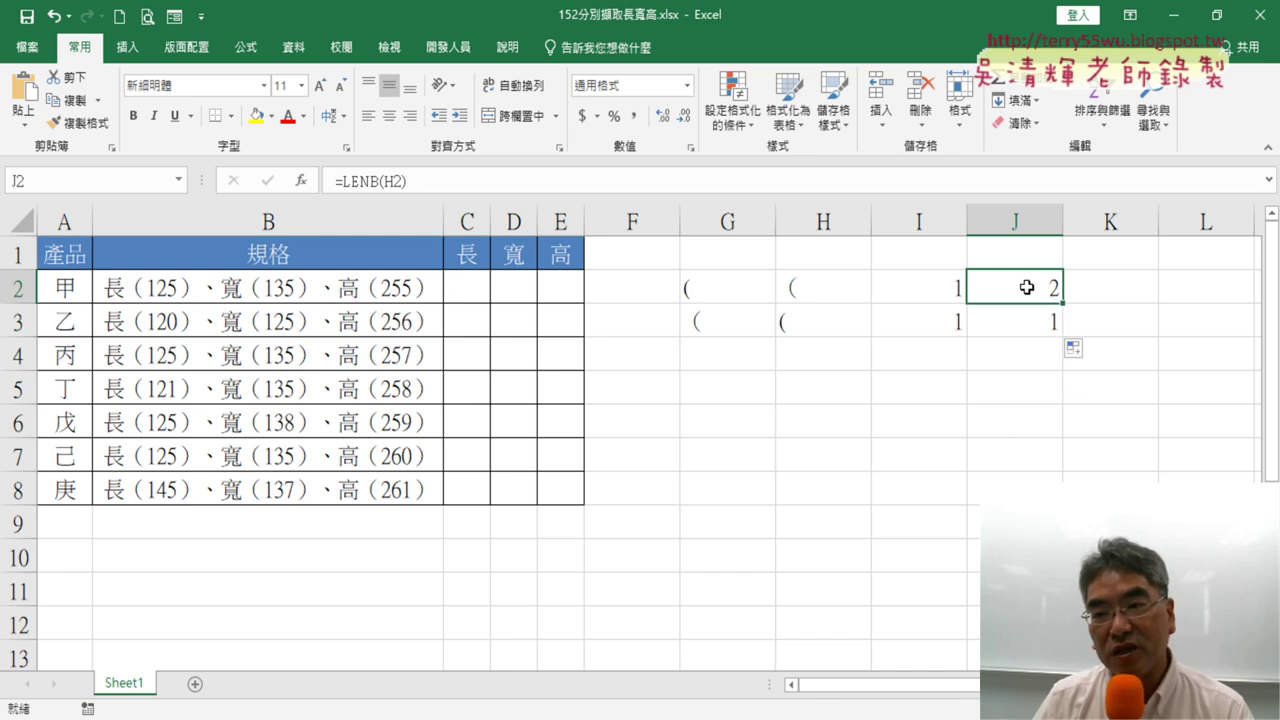
Step: Review the BIG5, ASC, LEN and LENB results across G2:J3, then select K2
{"action": "left_click", "coordinate": [811, 290]}
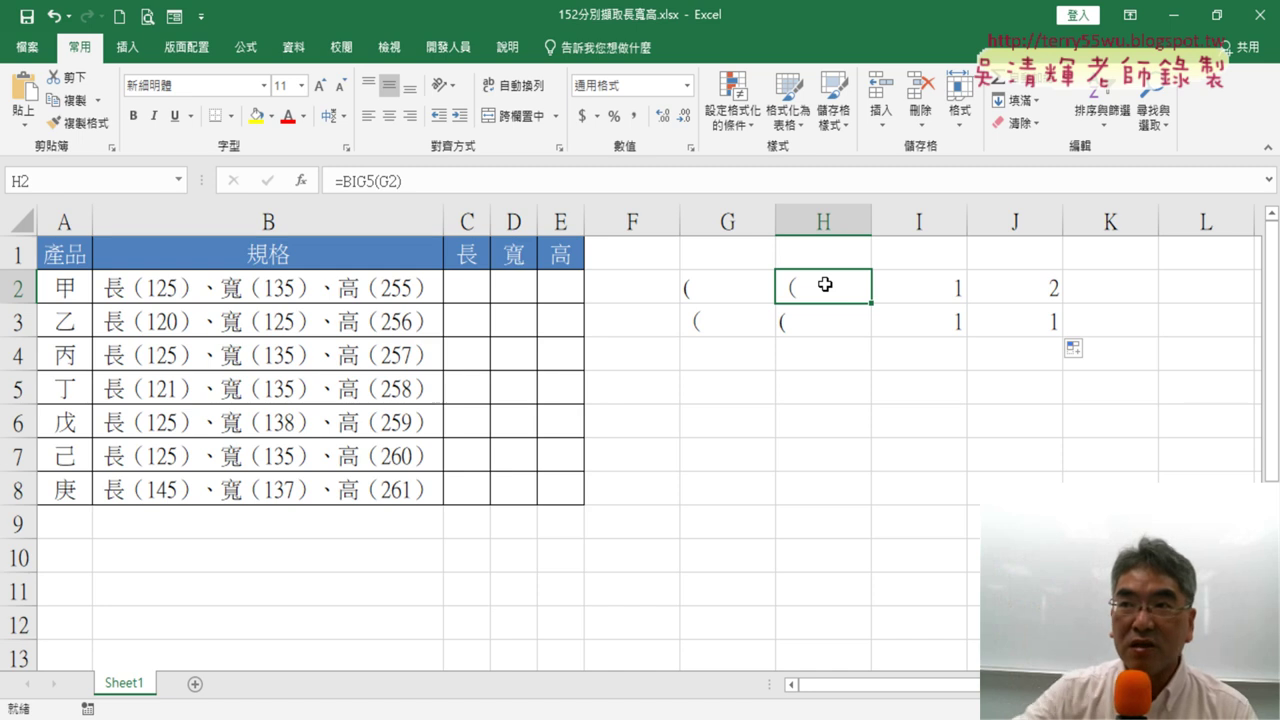
{"action": "left_click", "coordinate": [819, 327]}
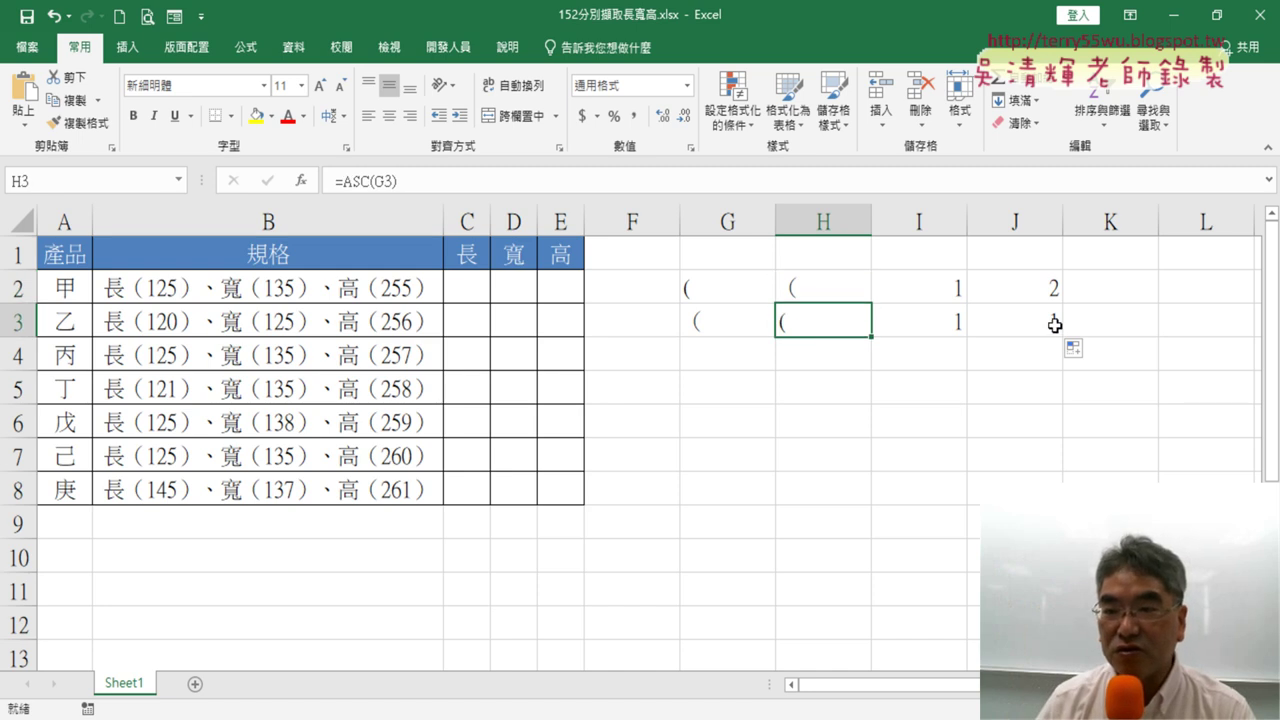
{"action": "left_click", "coordinate": [1055, 324]}
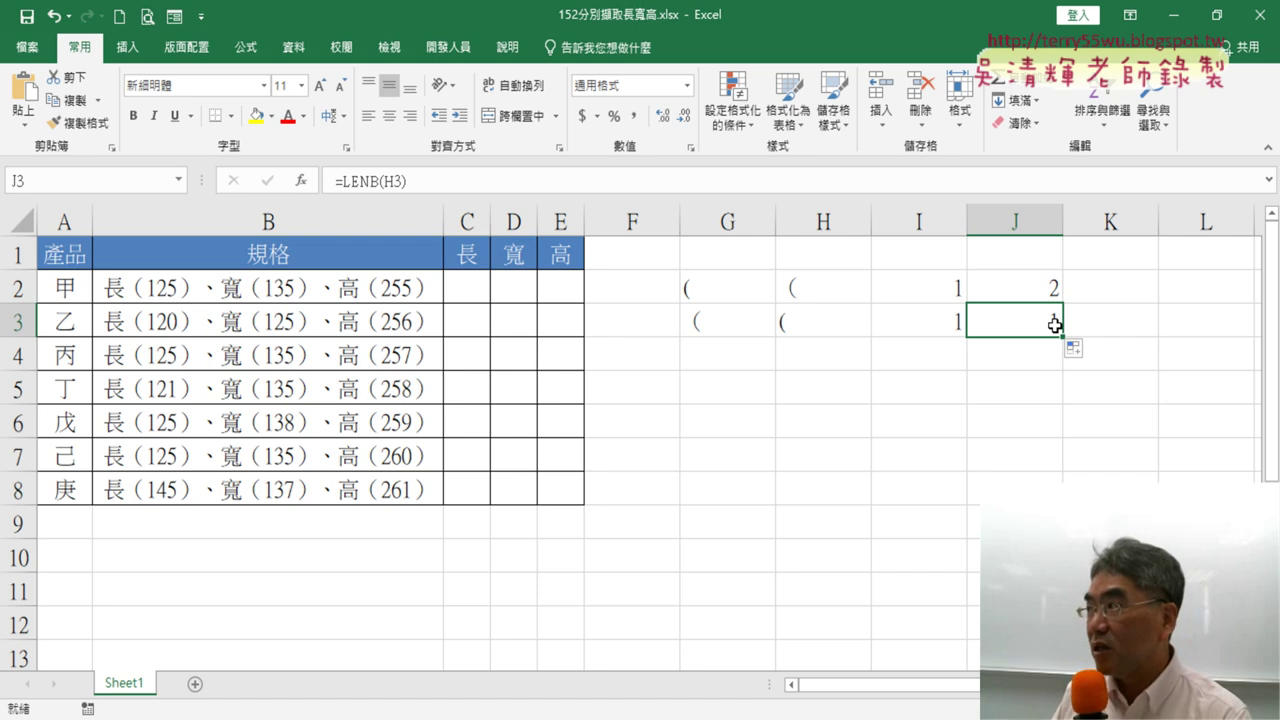
{"action": "left_click", "coordinate": [722, 292]}
{"action": "left_click", "coordinate": [722, 318]}
{"action": "left_click", "coordinate": [840, 288]}
{"action": "left_click", "coordinate": [838, 313]}
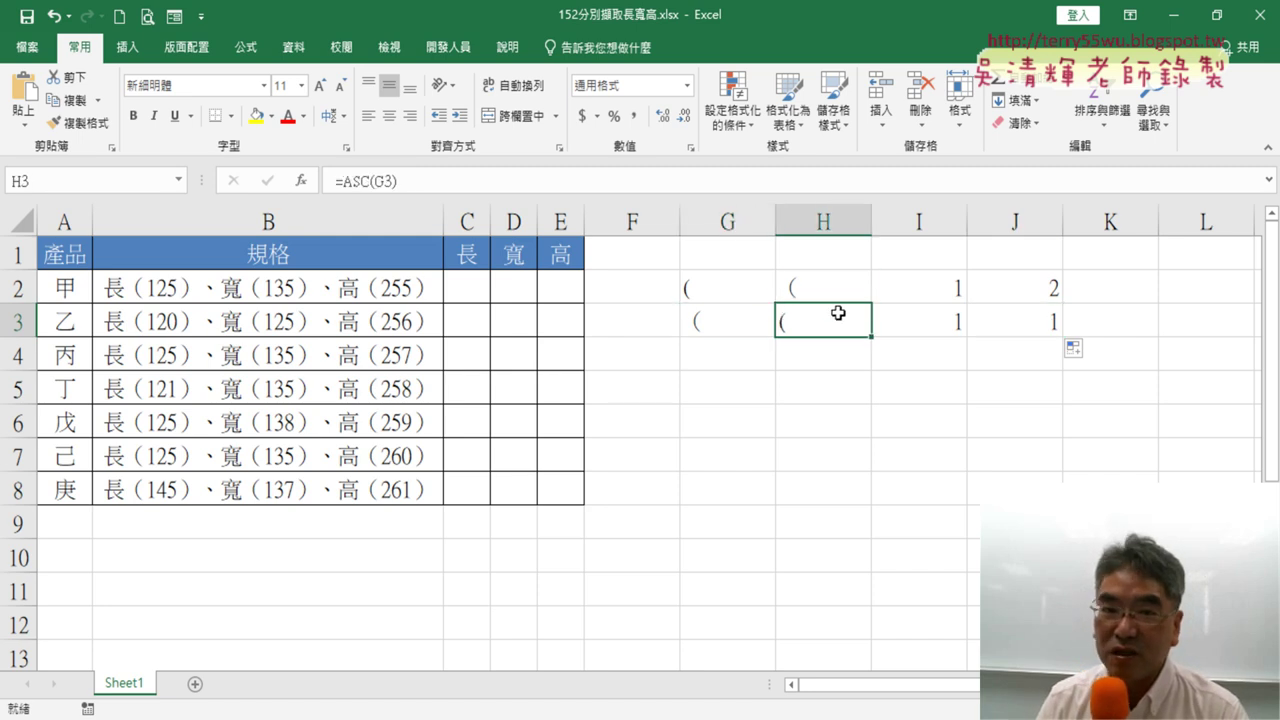
{"action": "left_click", "coordinate": [955, 290]}
{"action": "left_click", "coordinate": [950, 320]}
{"action": "left_click", "coordinate": [1033, 292]}
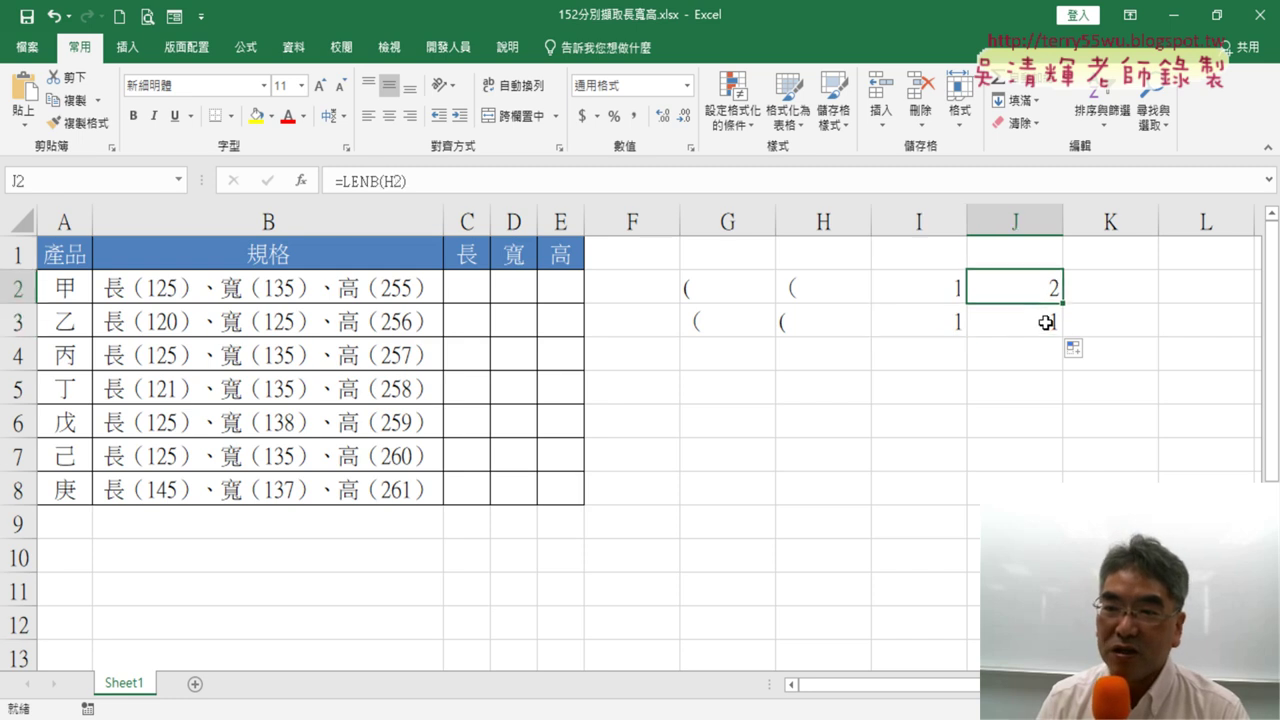
{"action": "left_click", "coordinate": [1050, 322]}
{"action": "left_click", "coordinate": [1120, 284]}
Step: Browse the Text functions in Insert Function from K2, then cancel without inserting any
{"action": "left_click", "coordinate": [303, 182]}
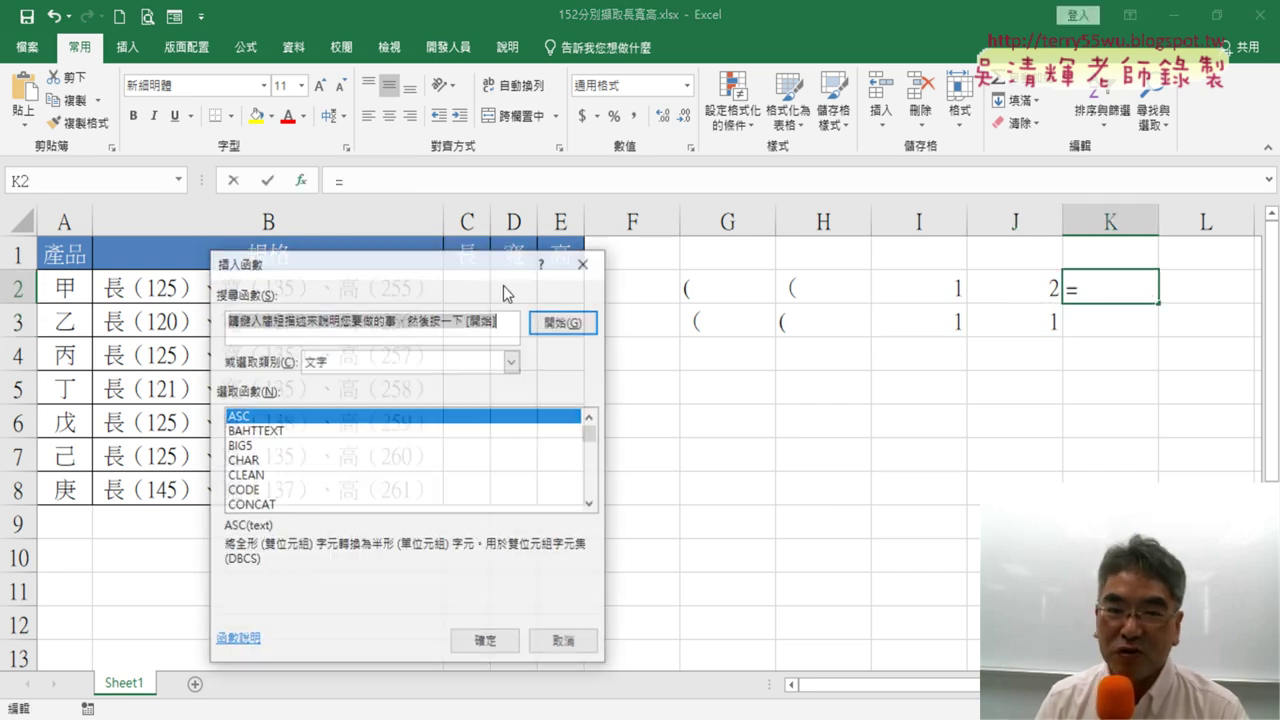
{"action": "left_click", "coordinate": [590, 504]}
{"action": "left_click", "coordinate": [590, 504]}
{"action": "left_click", "coordinate": [590, 504]}
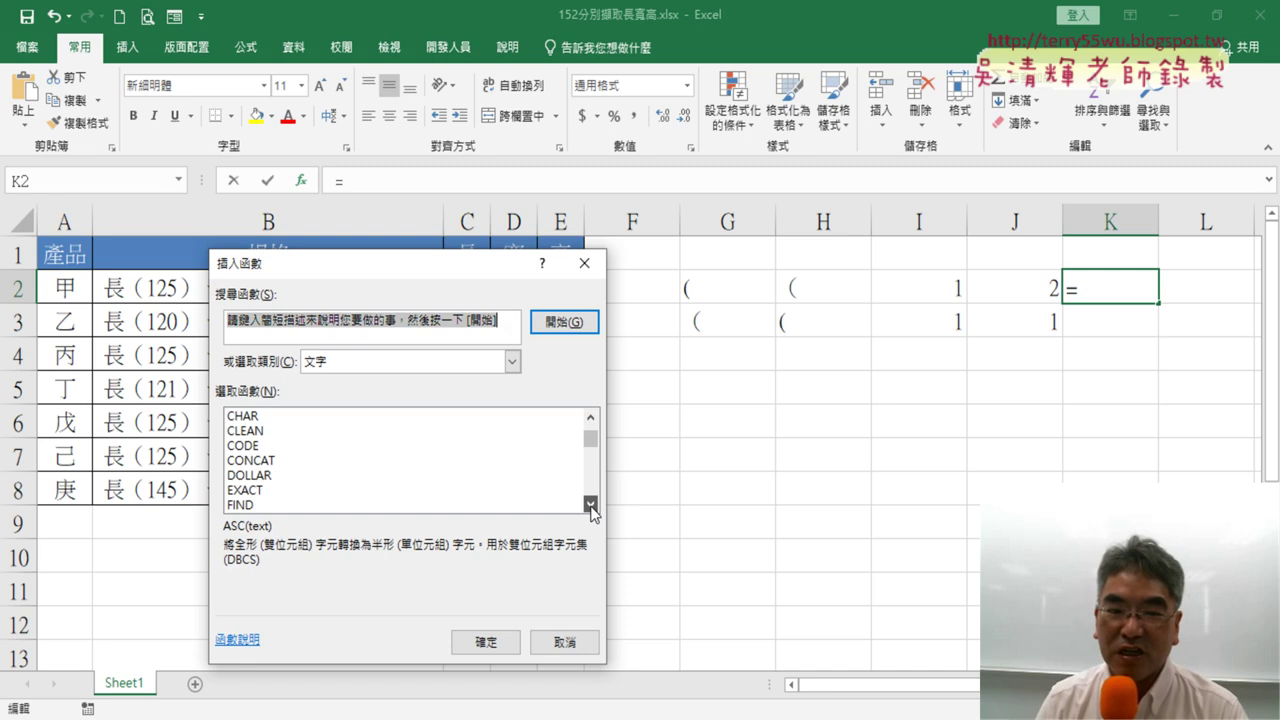
{"action": "left_click", "coordinate": [590, 504]}
{"action": "left_click", "coordinate": [590, 504]}
{"action": "left_click", "coordinate": [590, 504]}
{"action": "double_click", "coordinate": [591, 505]}
{"action": "double_click", "coordinate": [591, 505]}
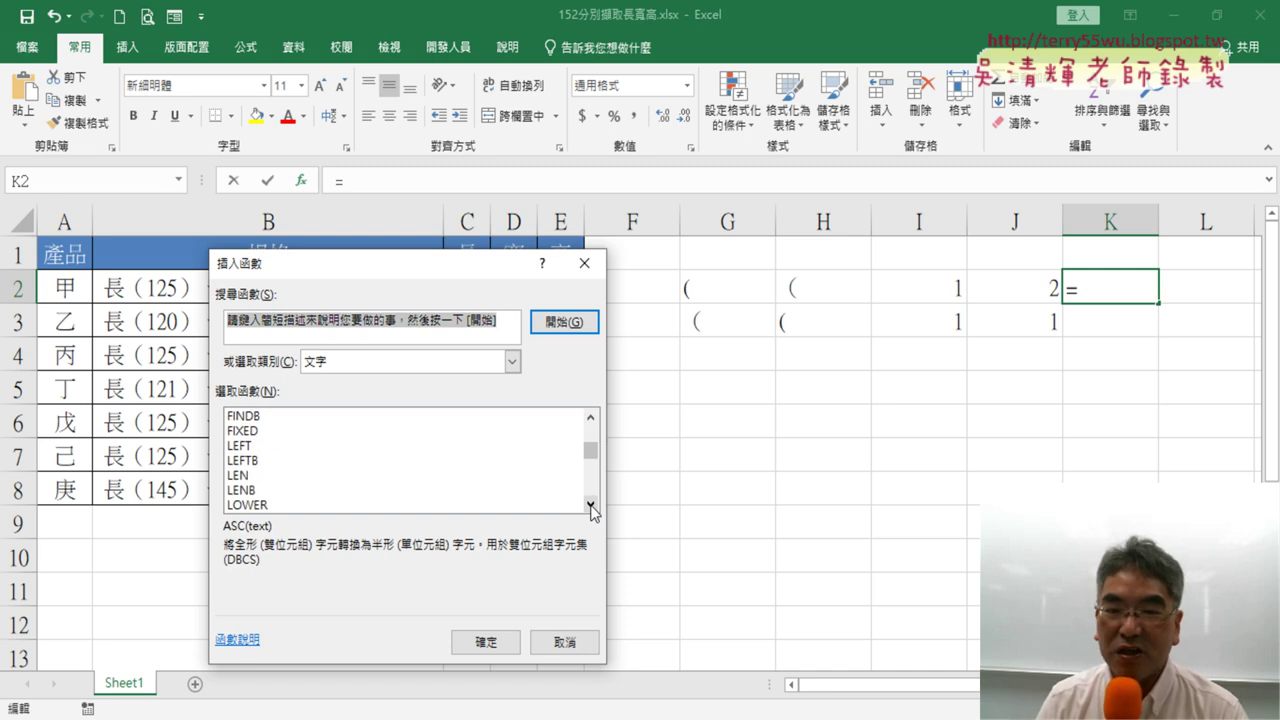
{"action": "triple_click", "coordinate": [591, 505]}
{"action": "triple_click", "coordinate": [591, 505]}
{"action": "triple_click", "coordinate": [591, 505]}
{"action": "triple_click", "coordinate": [591, 505]}
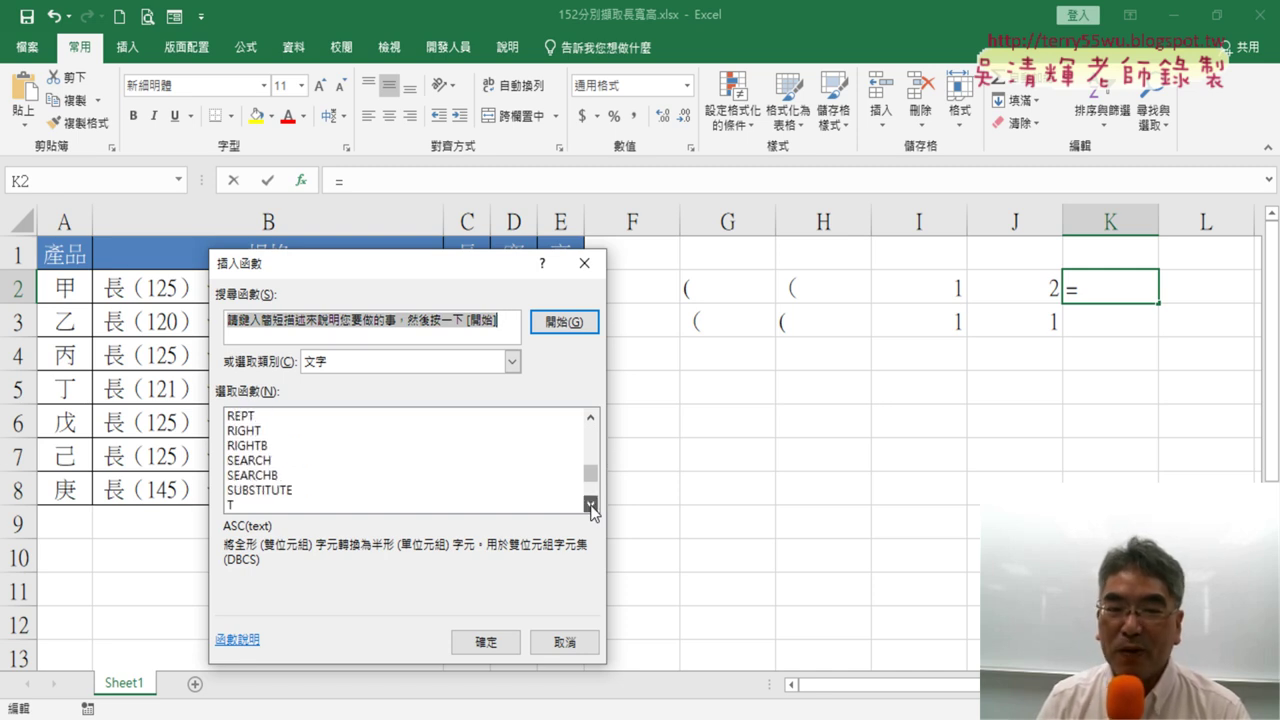
{"action": "triple_click", "coordinate": [591, 505]}
{"action": "double_click", "coordinate": [591, 505]}
{"action": "triple_click", "coordinate": [591, 506]}
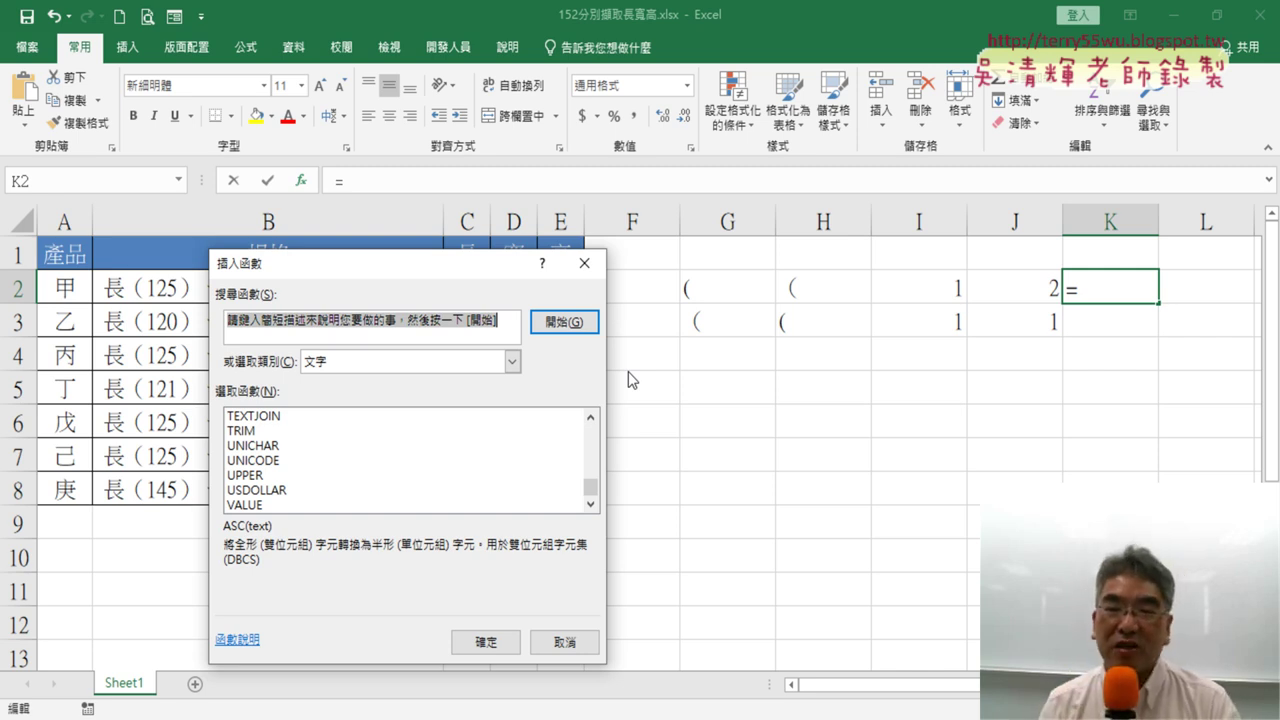
{"action": "left_click", "coordinate": [568, 645]}
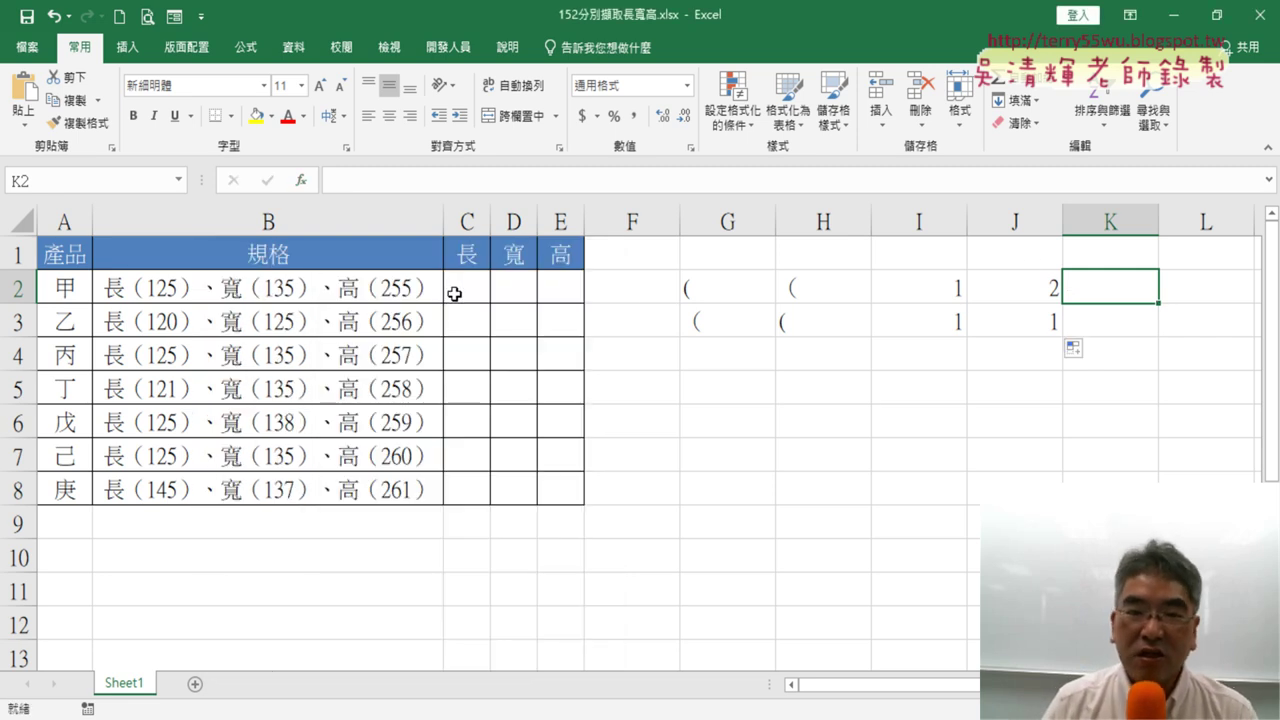
{"action": "left_click_drag", "start_coordinate": [454, 293], "coordinate": [557, 497]}
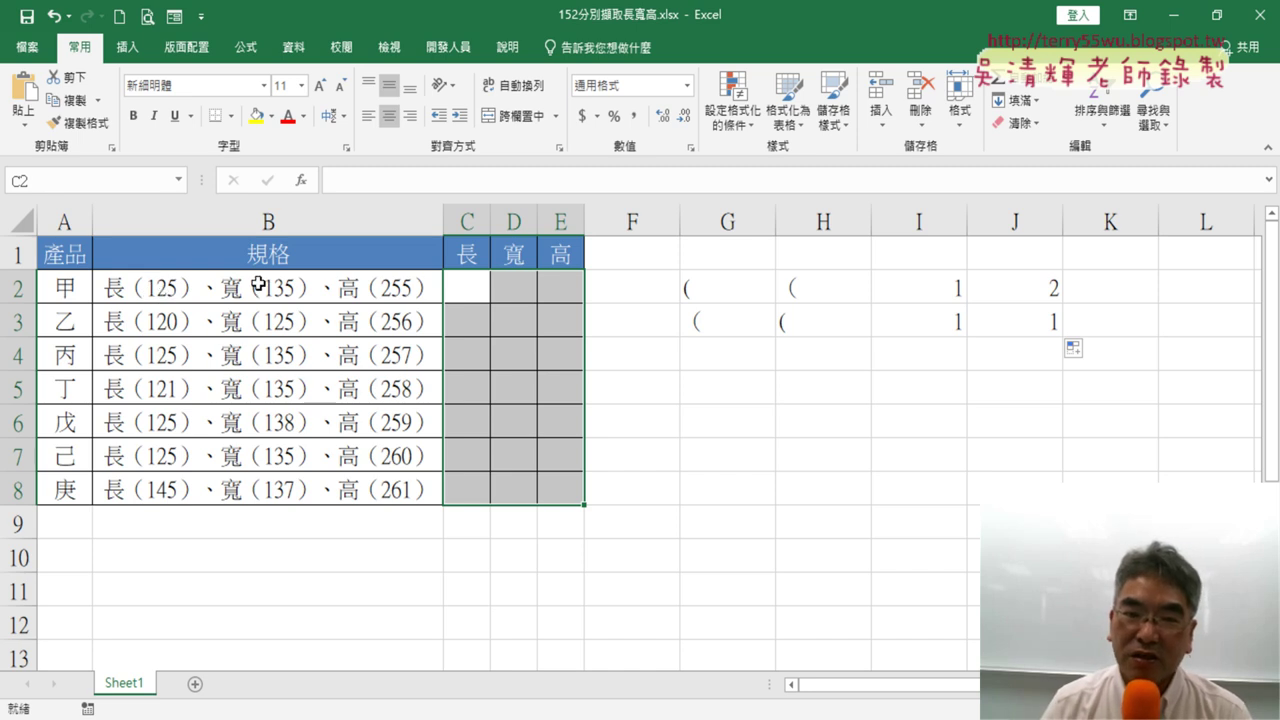
{"action": "left_click", "coordinate": [509, 287]}
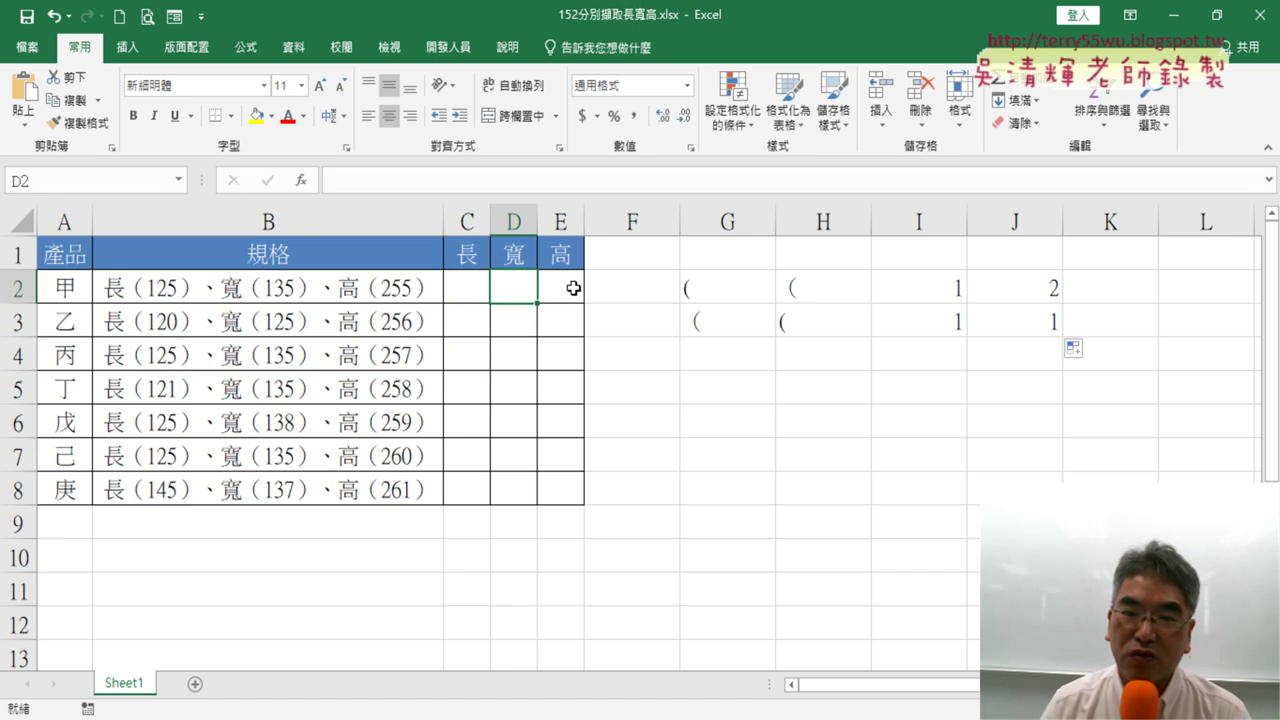
{"action": "left_click", "coordinate": [578, 285]}
{"action": "left_click", "coordinate": [471, 285]}
{"action": "left_click", "coordinate": [520, 289]}
{"action": "left_click", "coordinate": [562, 295]}
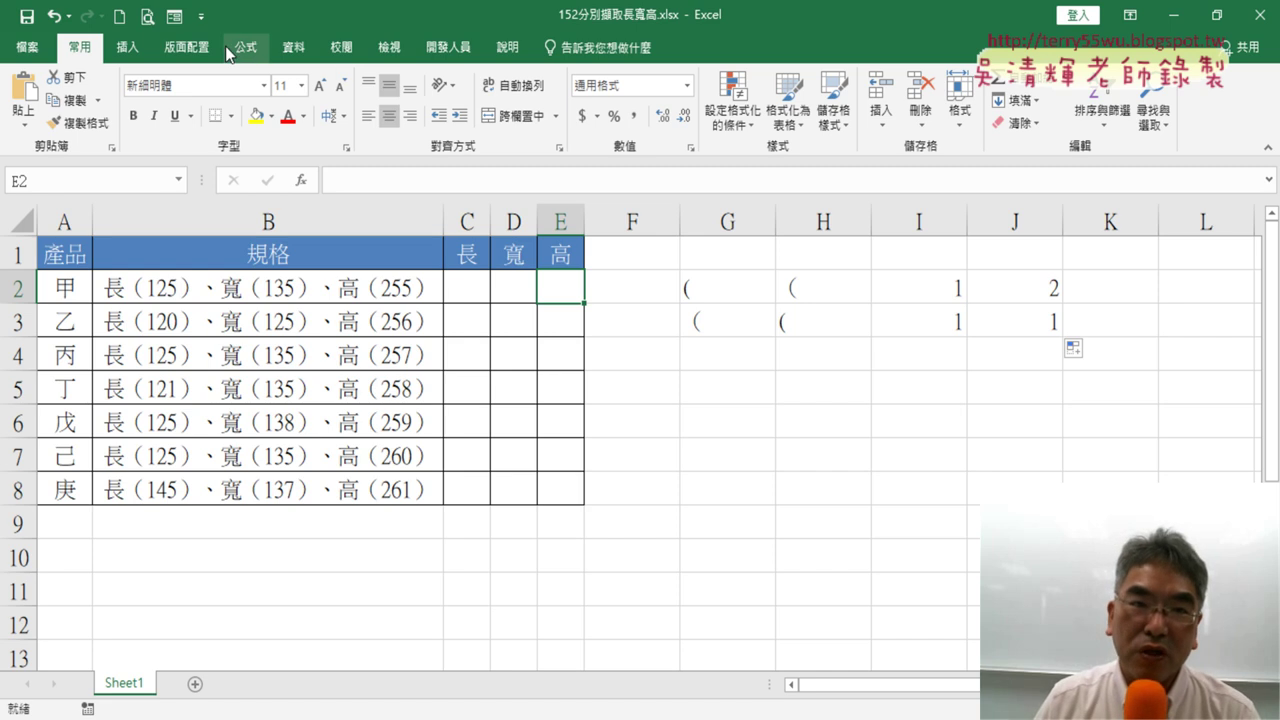
Step: Switch to the 資料 (Data) ribbon tab, which warns Text to Columns has no data selected
{"action": "left_click", "coordinate": [298, 50]}
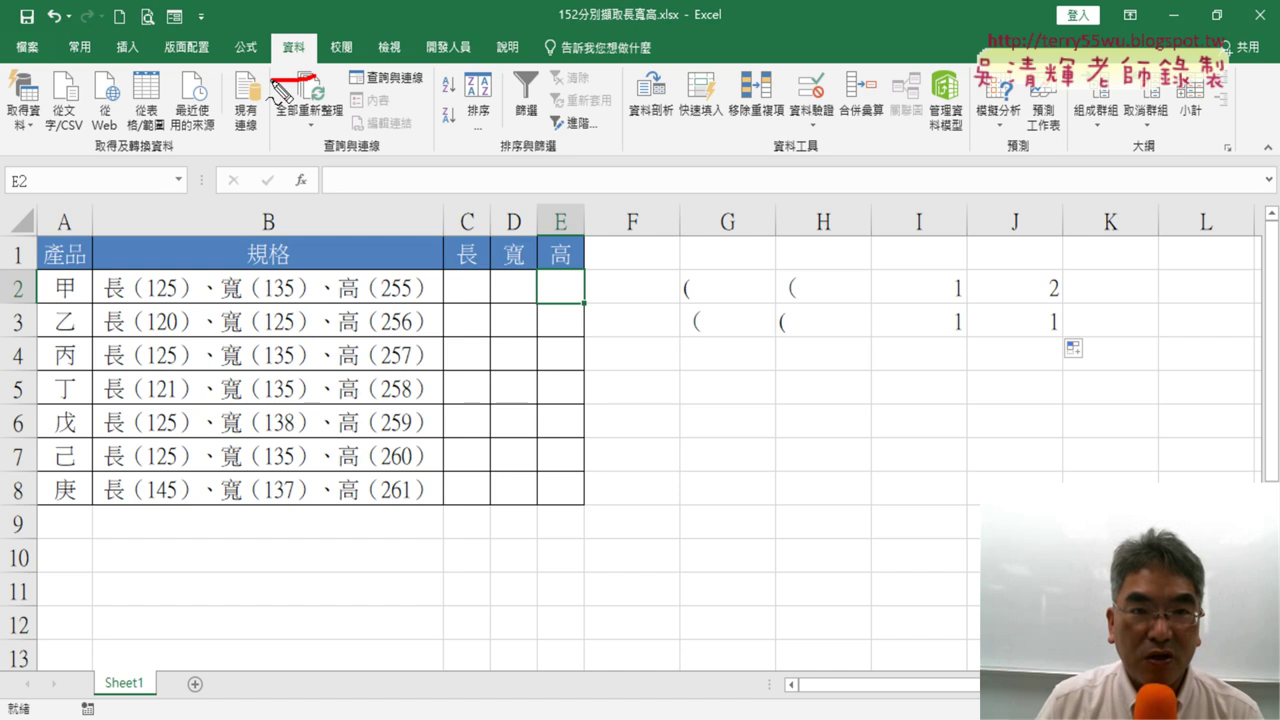
{"action": "left_click_drag", "start_coordinate": [300, 42], "coordinate": [305, 76]}
{"action": "left_click_drag", "start_coordinate": [664, 150], "coordinate": [645, 168]}
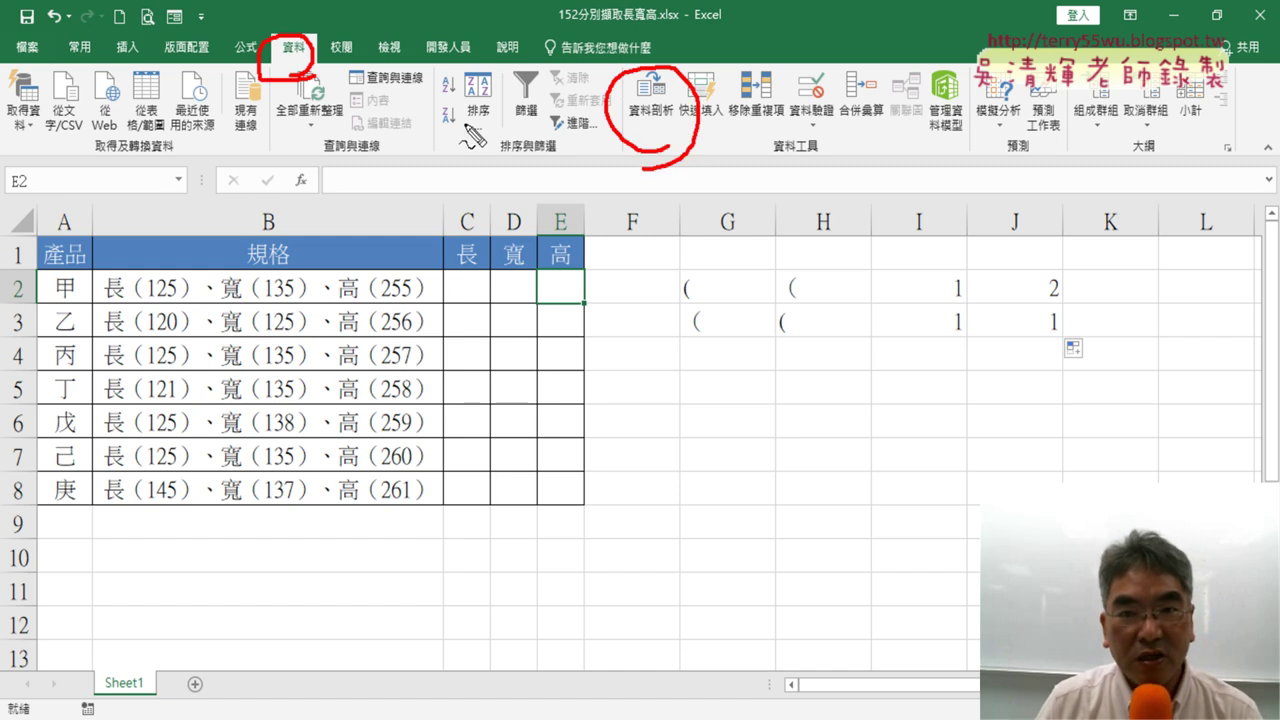
{"action": "left_click_drag", "start_coordinate": [326, 78], "coordinate": [603, 125]}
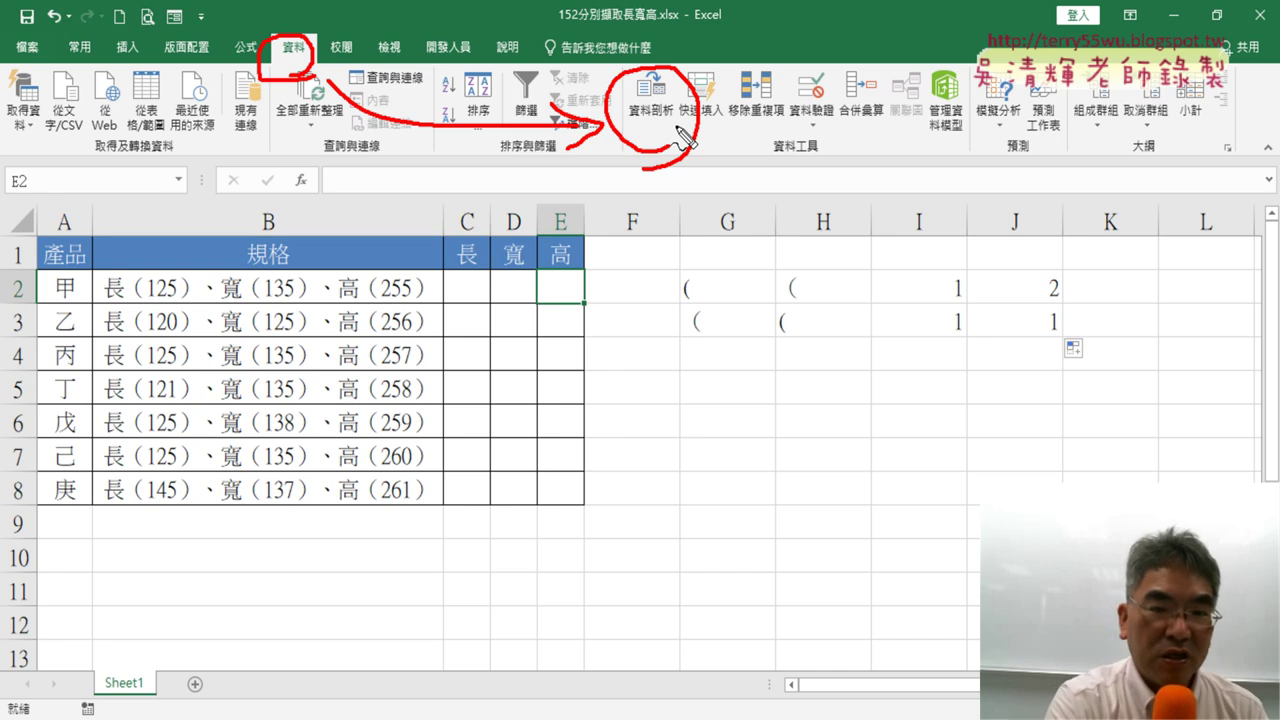
{"action": "key", "text": "Escape"}
{"action": "left_click", "coordinate": [643, 97]}
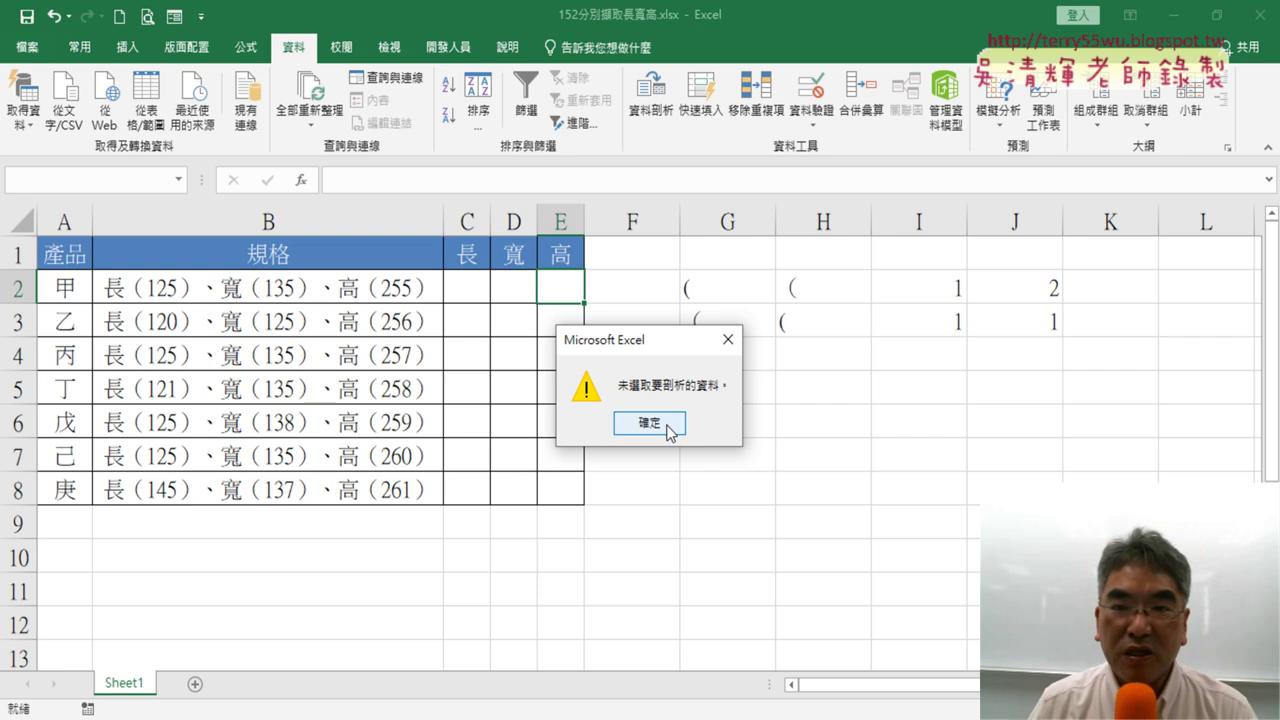
{"action": "left_click_drag", "start_coordinate": [660, 345], "coordinate": [717, 153]}
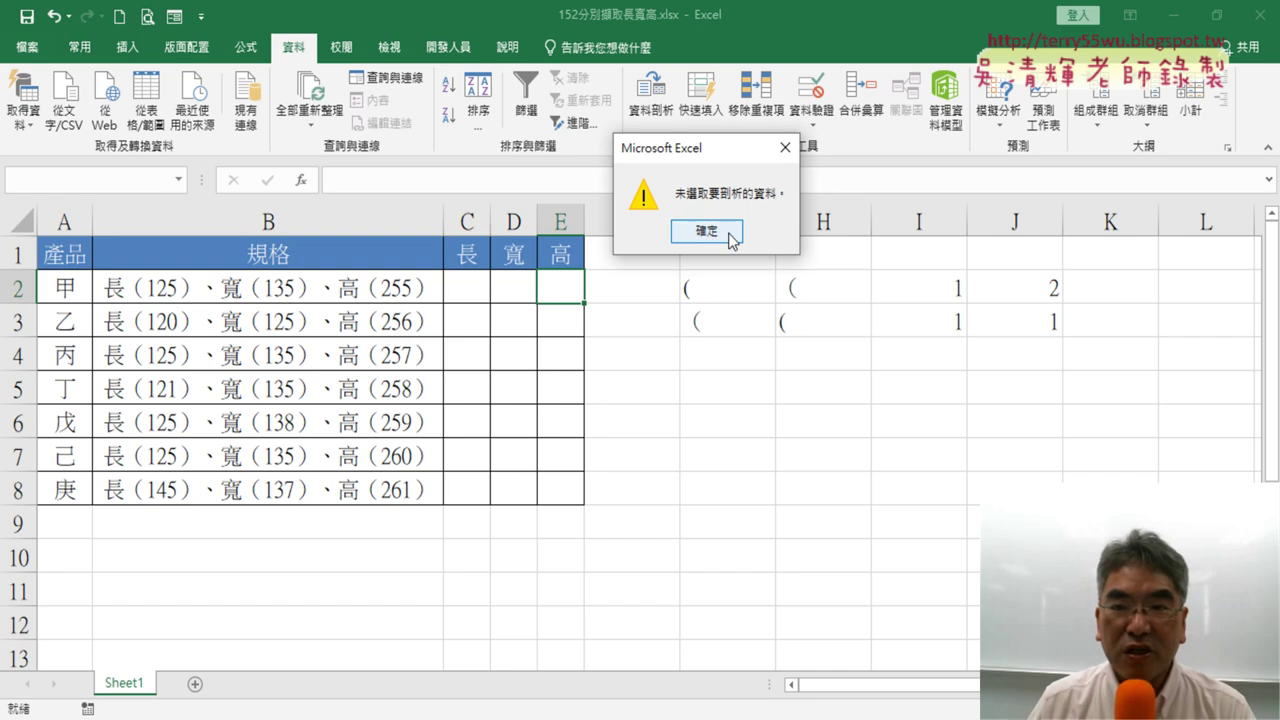
{"action": "left_click", "coordinate": [732, 233]}
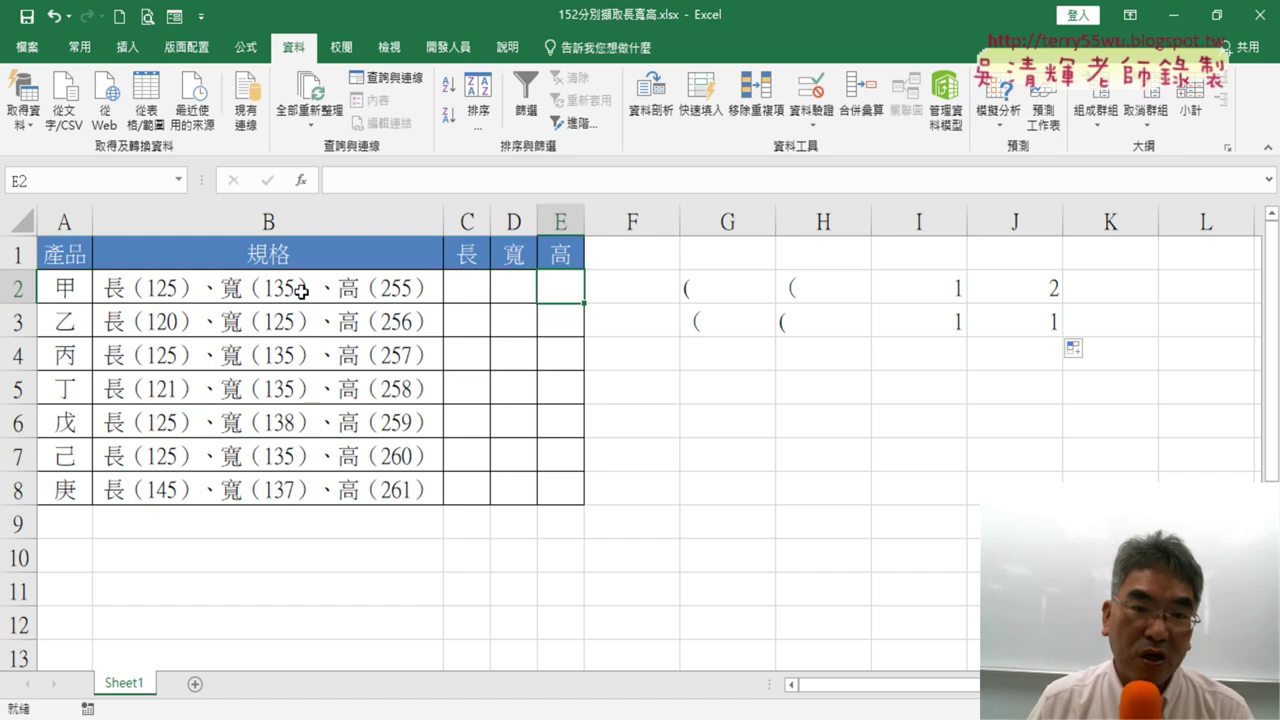
Step: Select the spec range B2:B8 from B2 with Ctrl+Shift+Down
{"action": "left_click", "coordinate": [300, 221]}
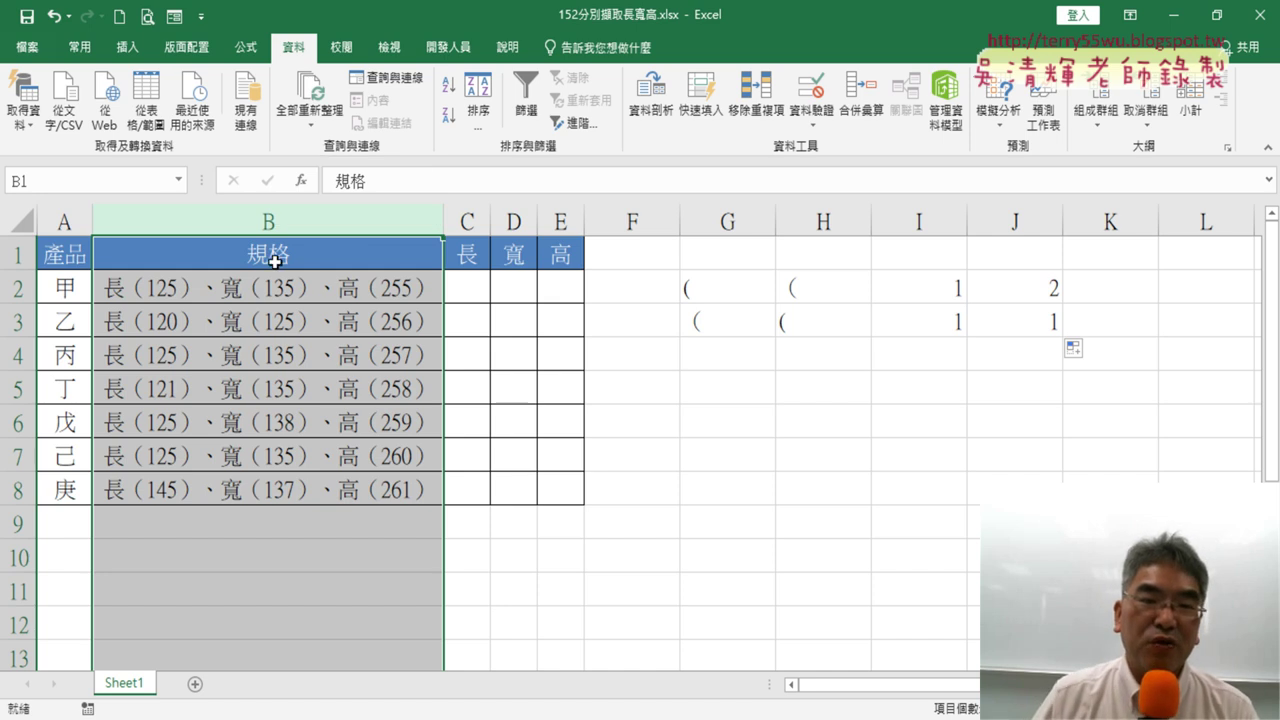
{"action": "left_click_drag", "start_coordinate": [330, 288], "coordinate": [313, 488]}
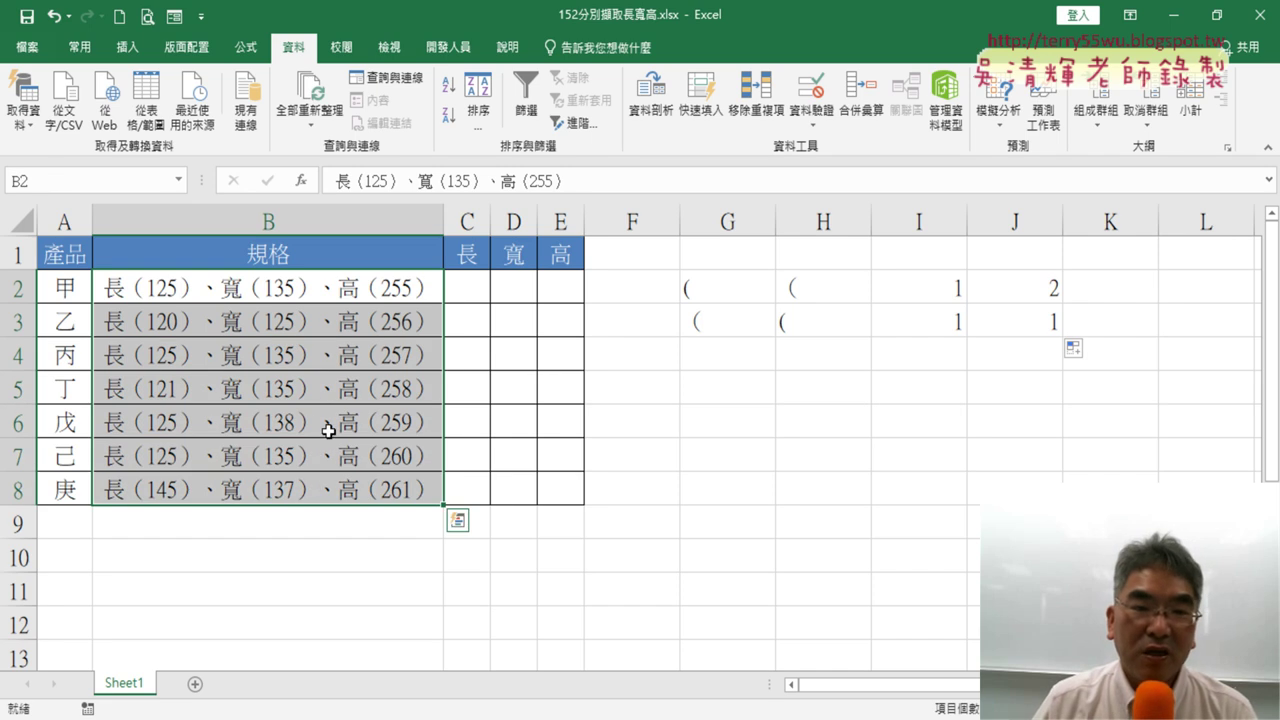
{"action": "left_click", "coordinate": [300, 288]}
{"action": "key", "text": "ctrl+shift+Down"}
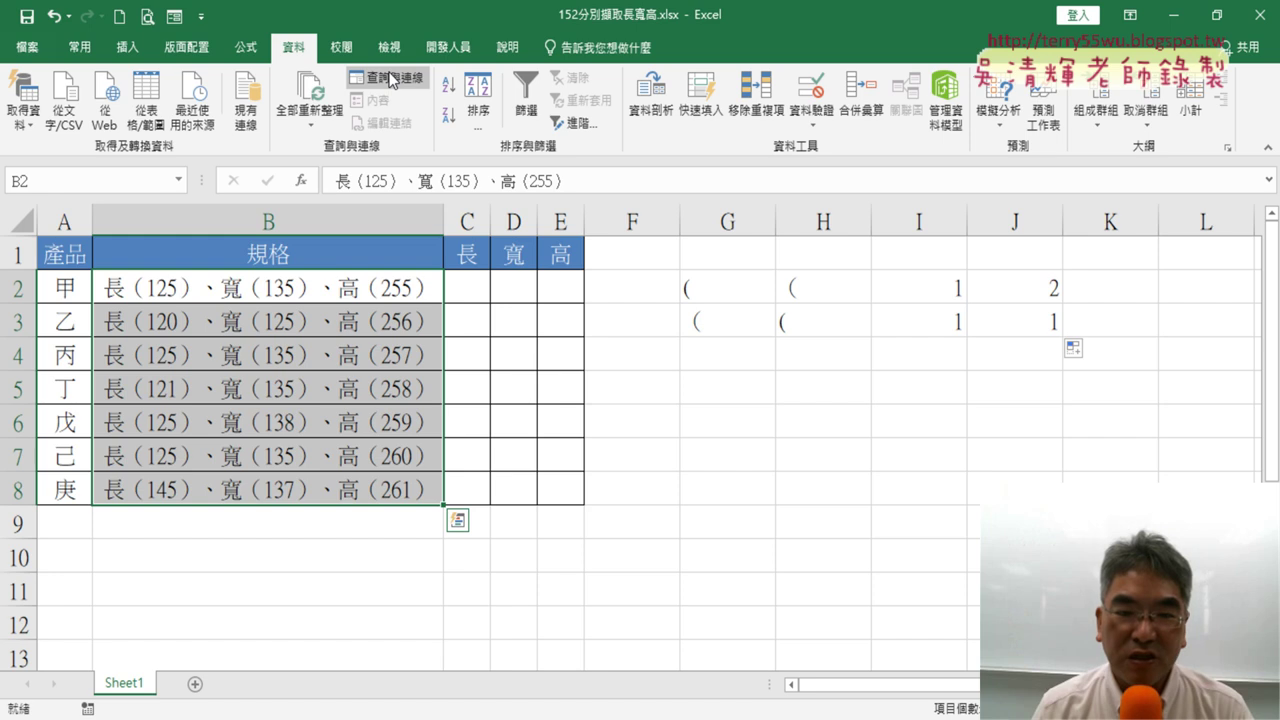
{"action": "mouse_move", "coordinate": [346, 294]}
{"action": "left_mouse_down"}
{"action": "mouse_move", "coordinate": [338, 496]}
{"action": "mouse_move", "coordinate": [309, 490]}
{"action": "left_mouse_up"}
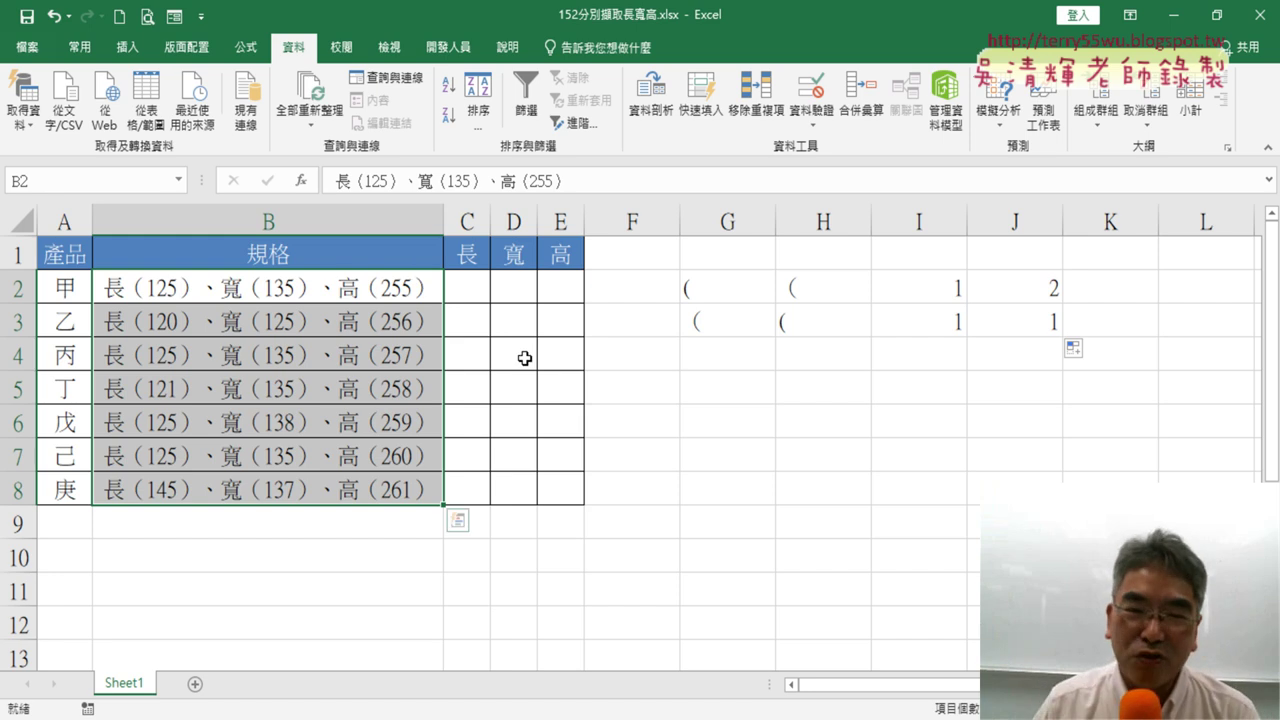
{"action": "left_click", "coordinate": [310, 288]}
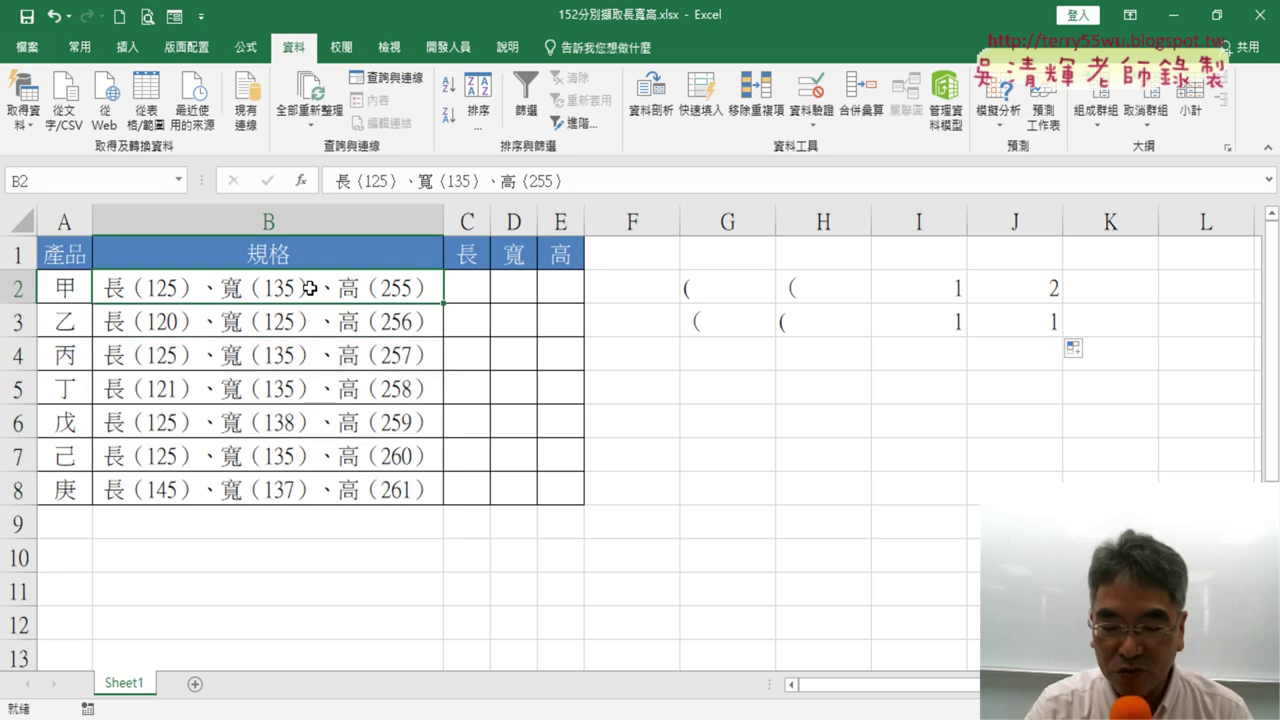
{"action": "key", "text": "ctrl+shift+Down"}
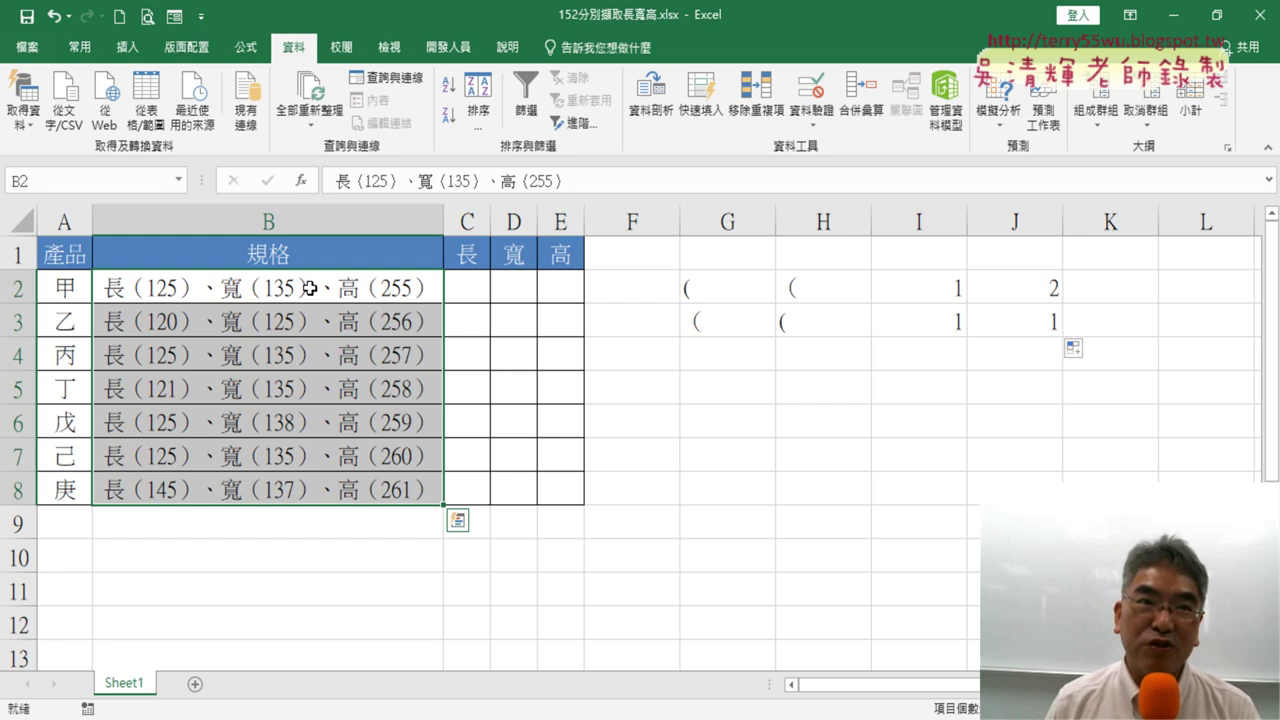
{"action": "left_click", "coordinate": [310, 288]}
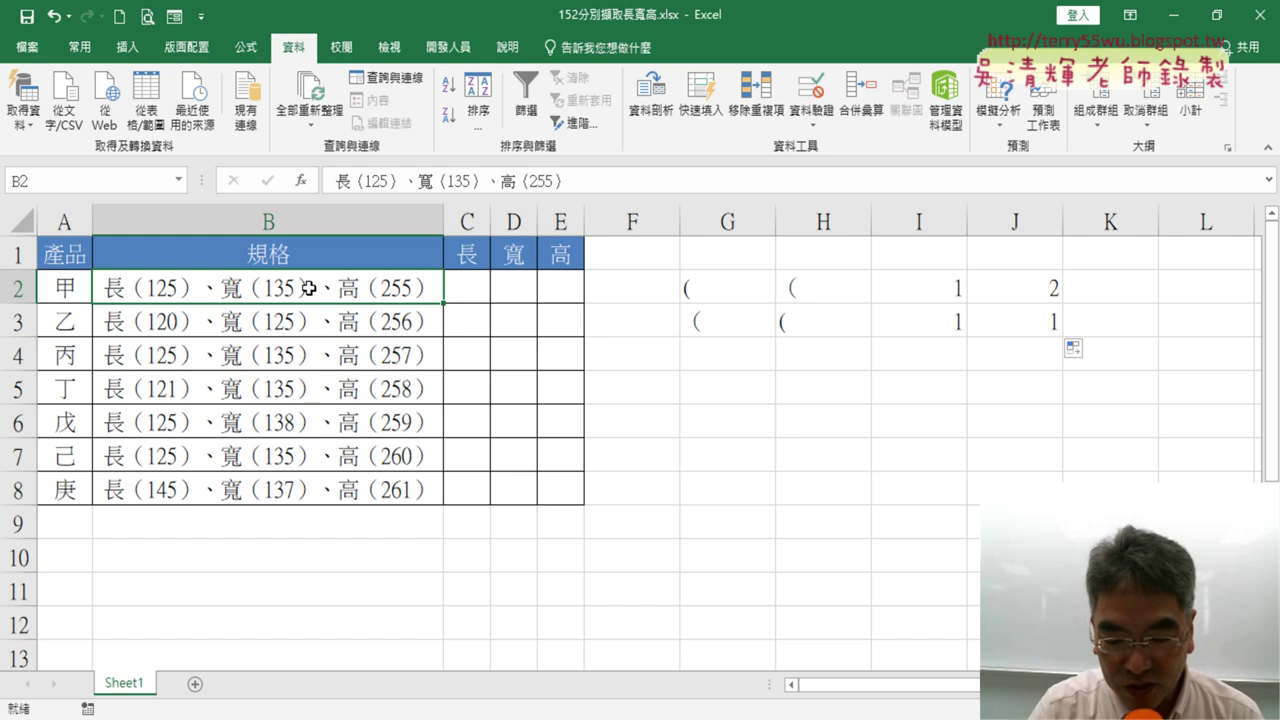
{"action": "key", "text": "ctrl+shift+Down"}
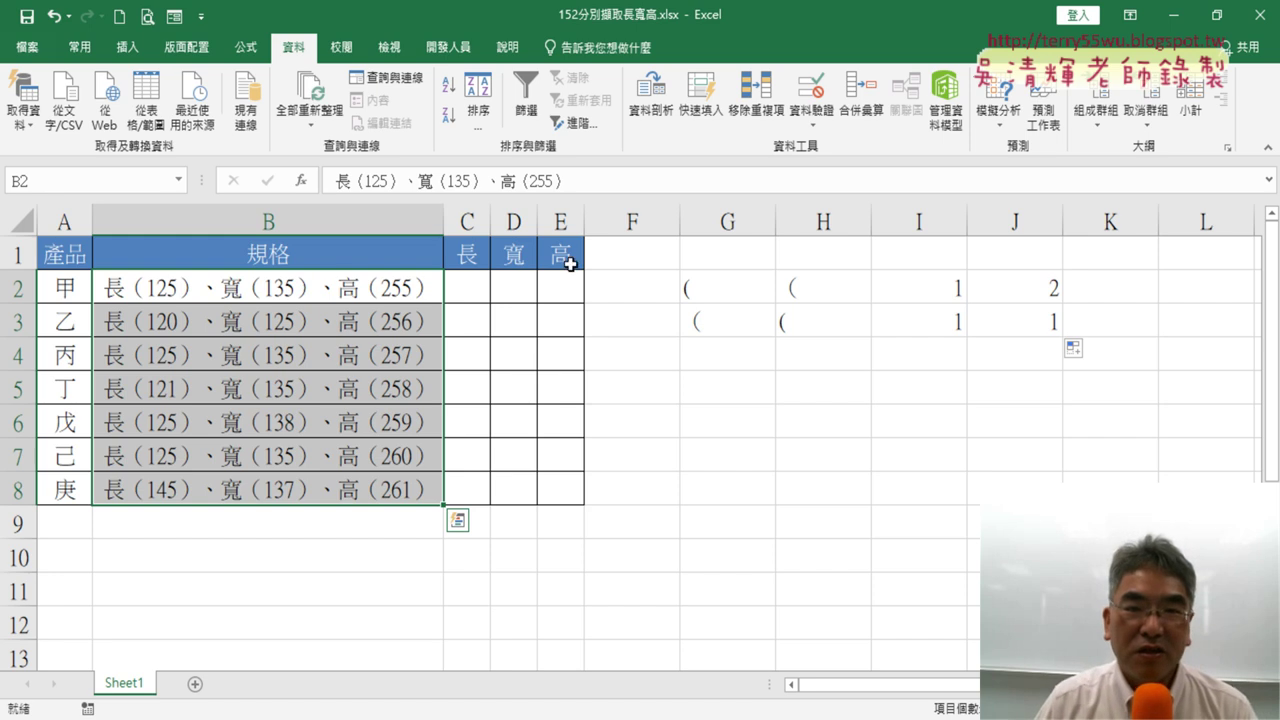
Step: Launch Text to Columns on B2:B8, choose Fixed width, and advance to step 2
{"action": "left_click", "coordinate": [661, 127]}
{"action": "mouse_move", "coordinate": [520, 237]}
{"action": "left_mouse_down"}
{"action": "mouse_move", "coordinate": [841, 148]}
{"action": "mouse_move", "coordinate": [817, 148]}
{"action": "left_mouse_up"}
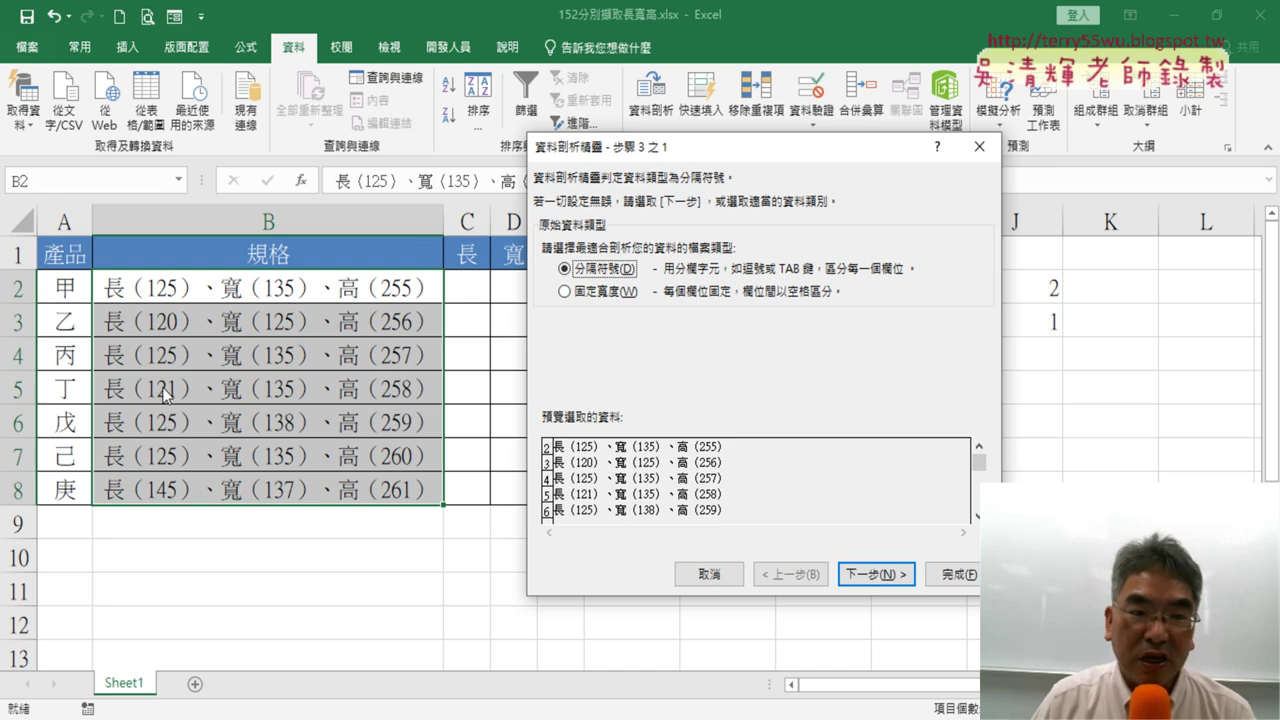
{"action": "left_click", "coordinate": [632, 292]}
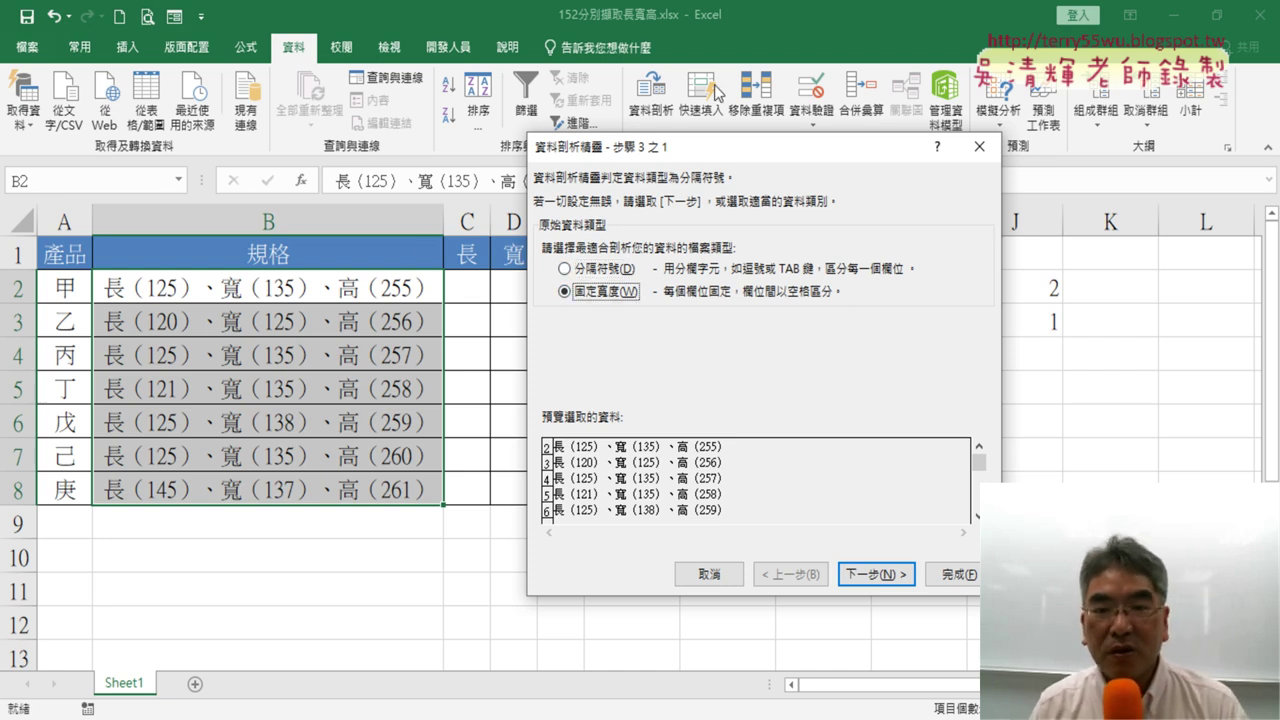
{"action": "left_click", "coordinate": [878, 576]}
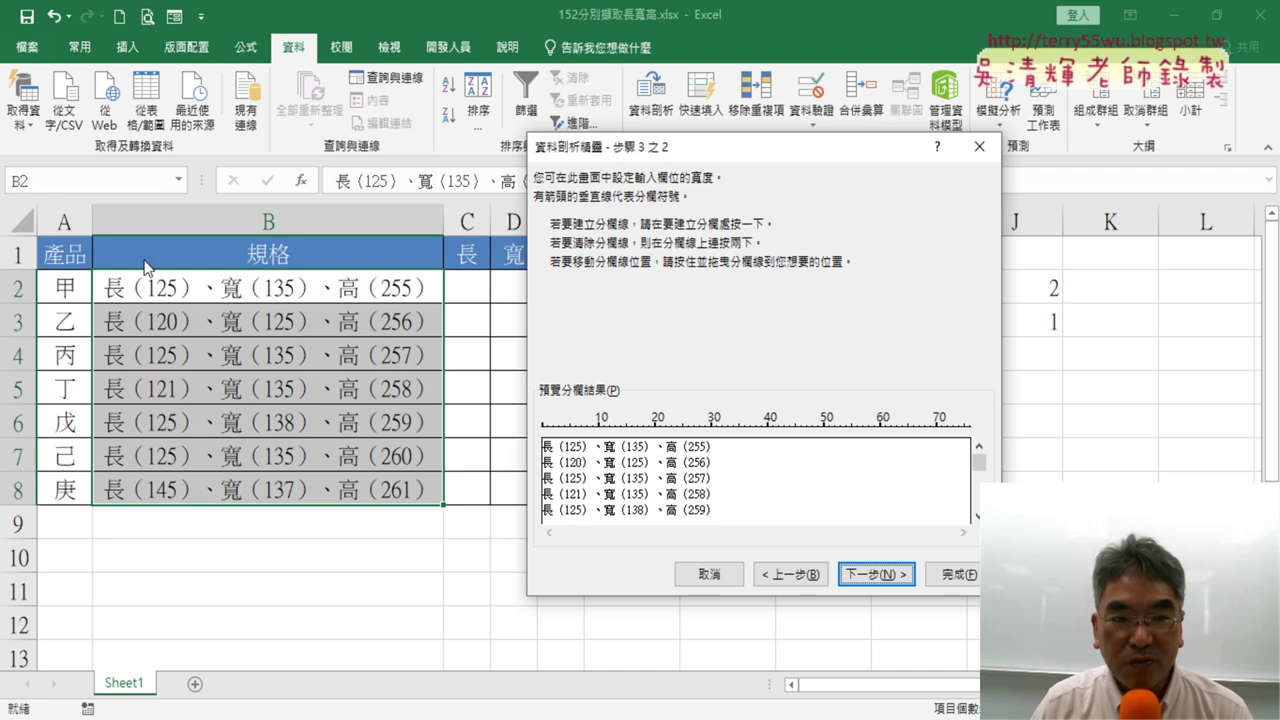
Step: Place fixed-width breaks before and after the 125, 135 and 255 values, then advance to step 3
{"action": "left_click", "coordinate": [564, 428]}
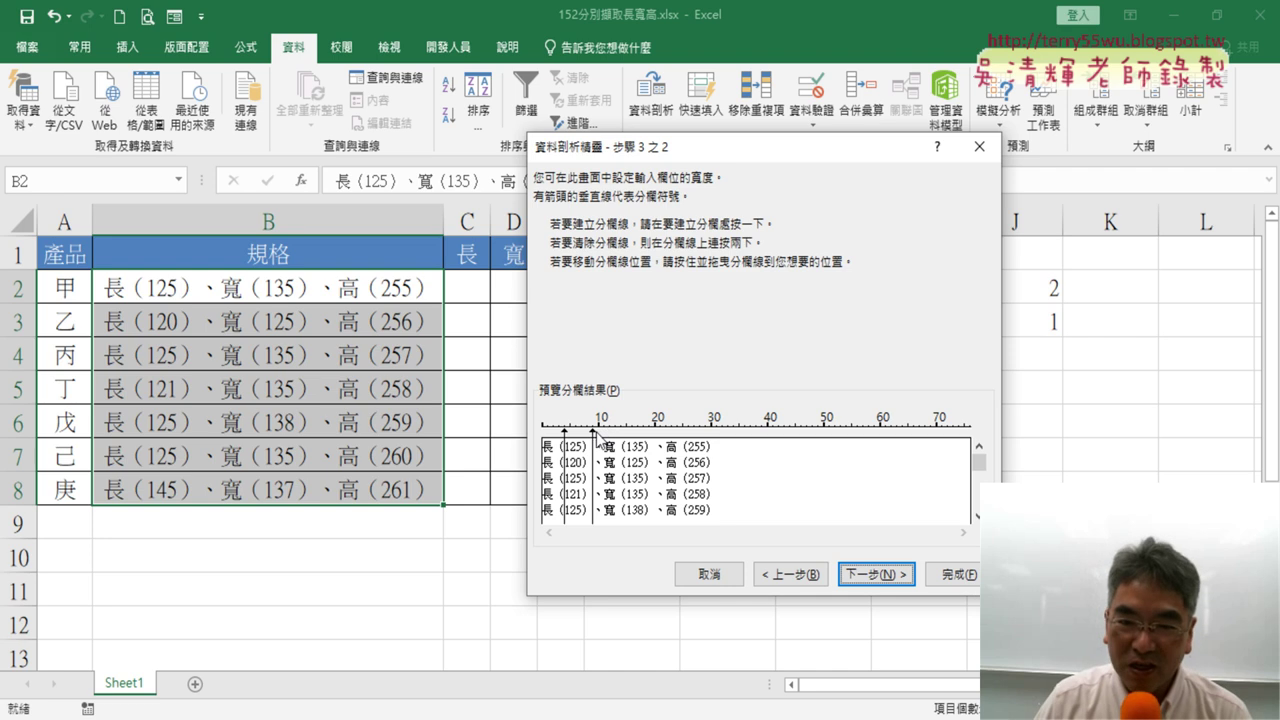
{"action": "left_click_drag", "start_coordinate": [594, 437], "coordinate": [582, 437]}
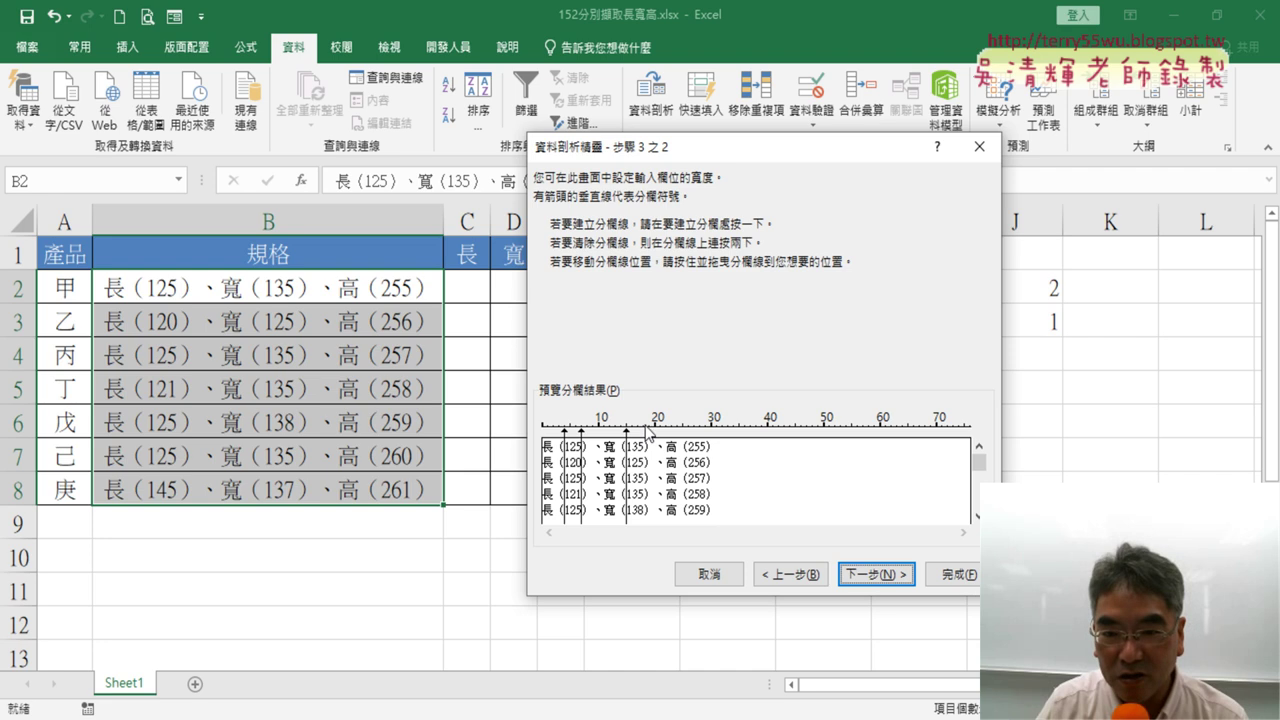
{"action": "left_click", "coordinate": [688, 432]}
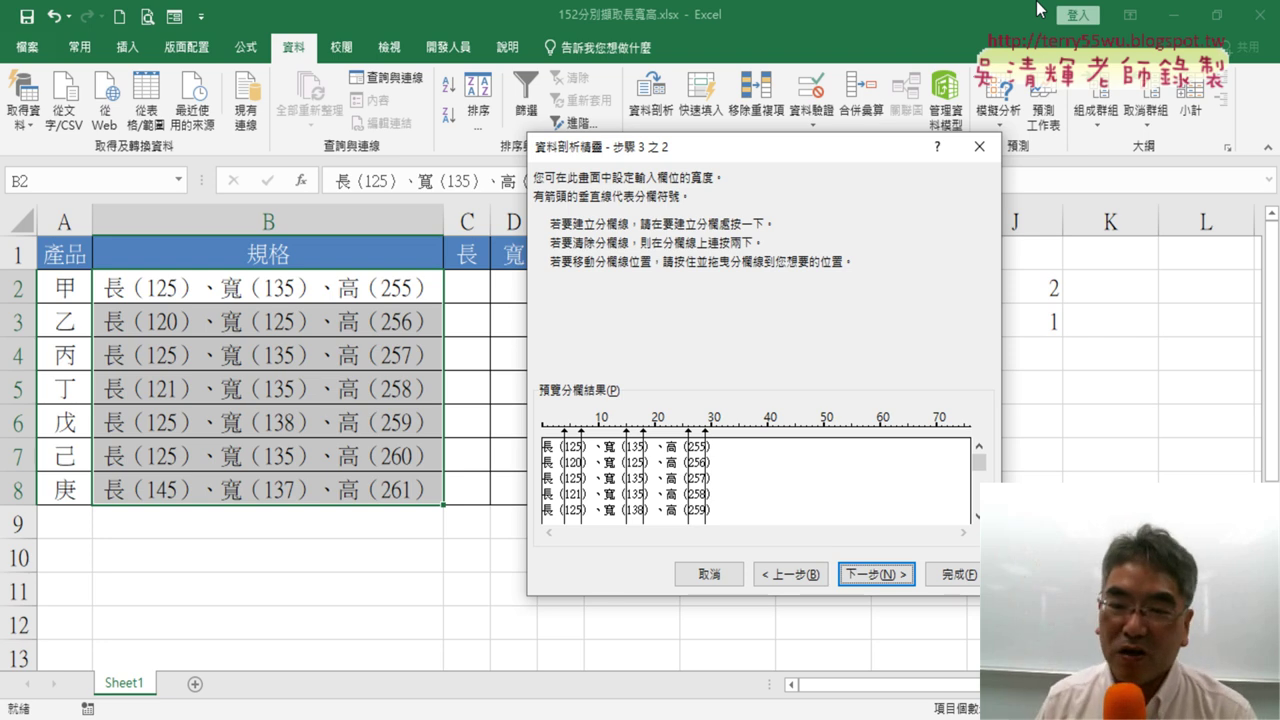
{"action": "left_click", "coordinate": [897, 576]}
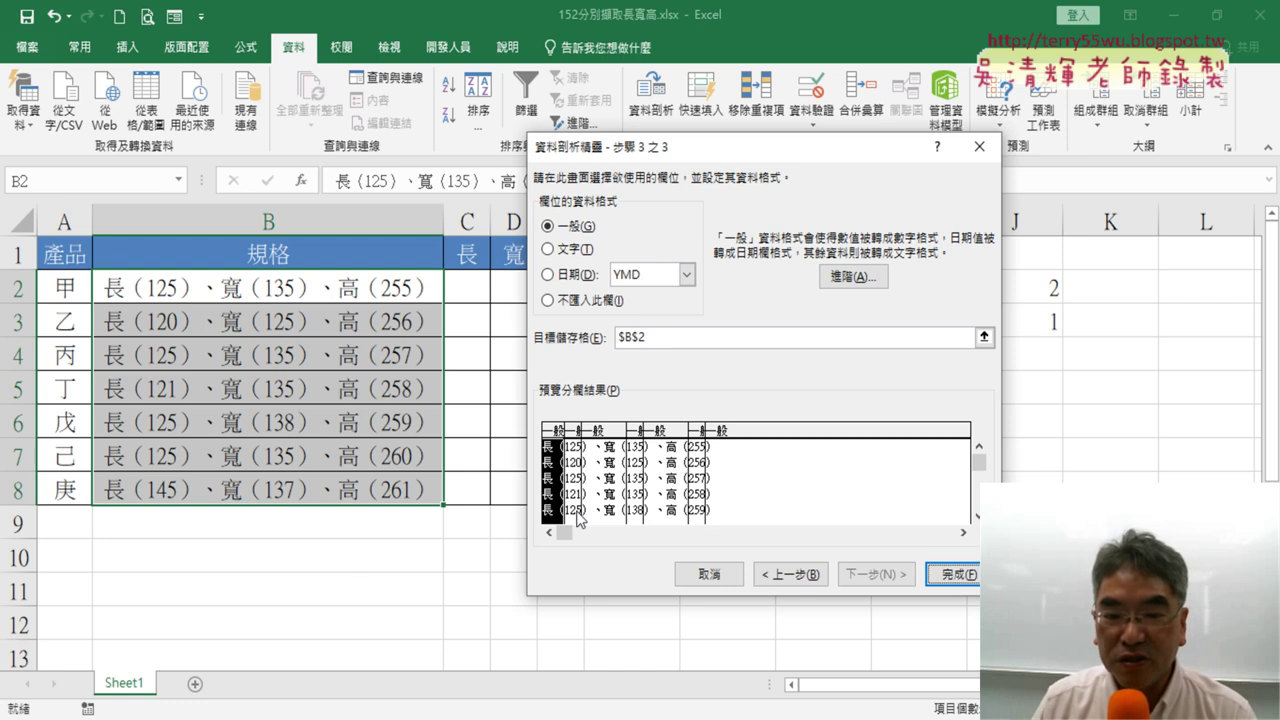
Step: Set the 長, 寬, 高 label columns and the trailing bracket to 'Do not import column (skip)'
{"action": "left_click", "coordinate": [578, 300]}
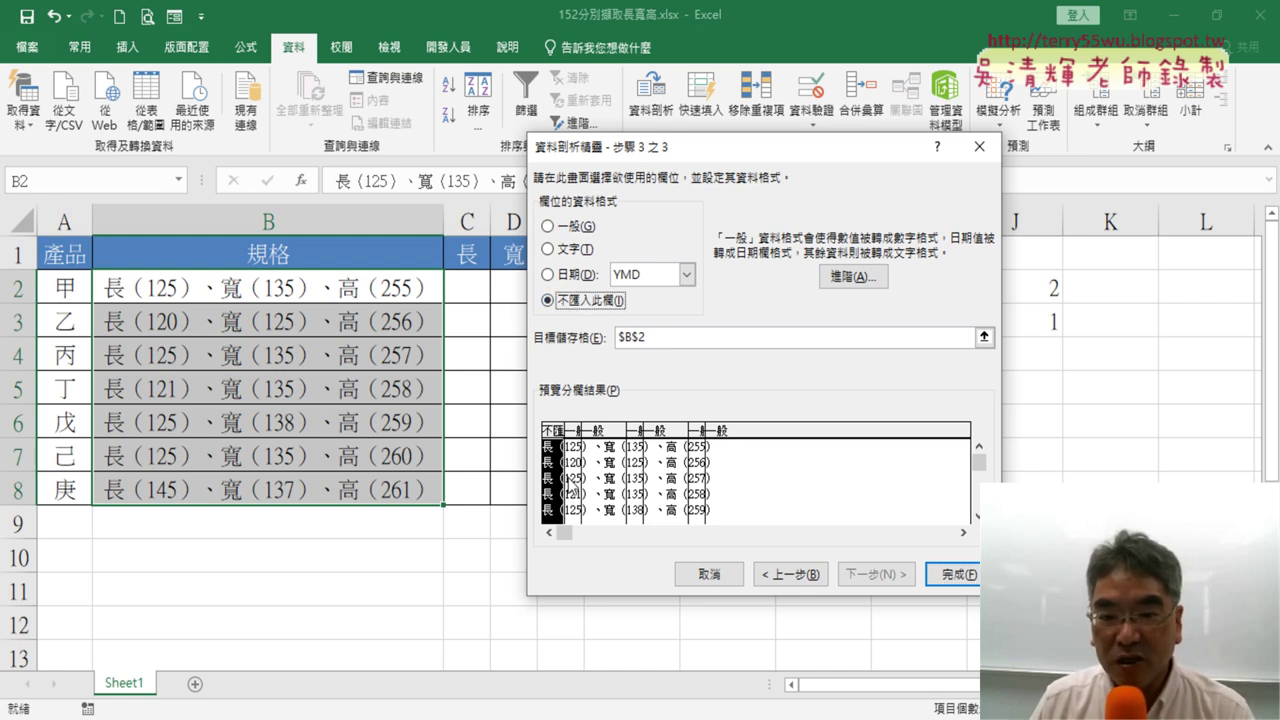
{"action": "left_click", "coordinate": [622, 486]}
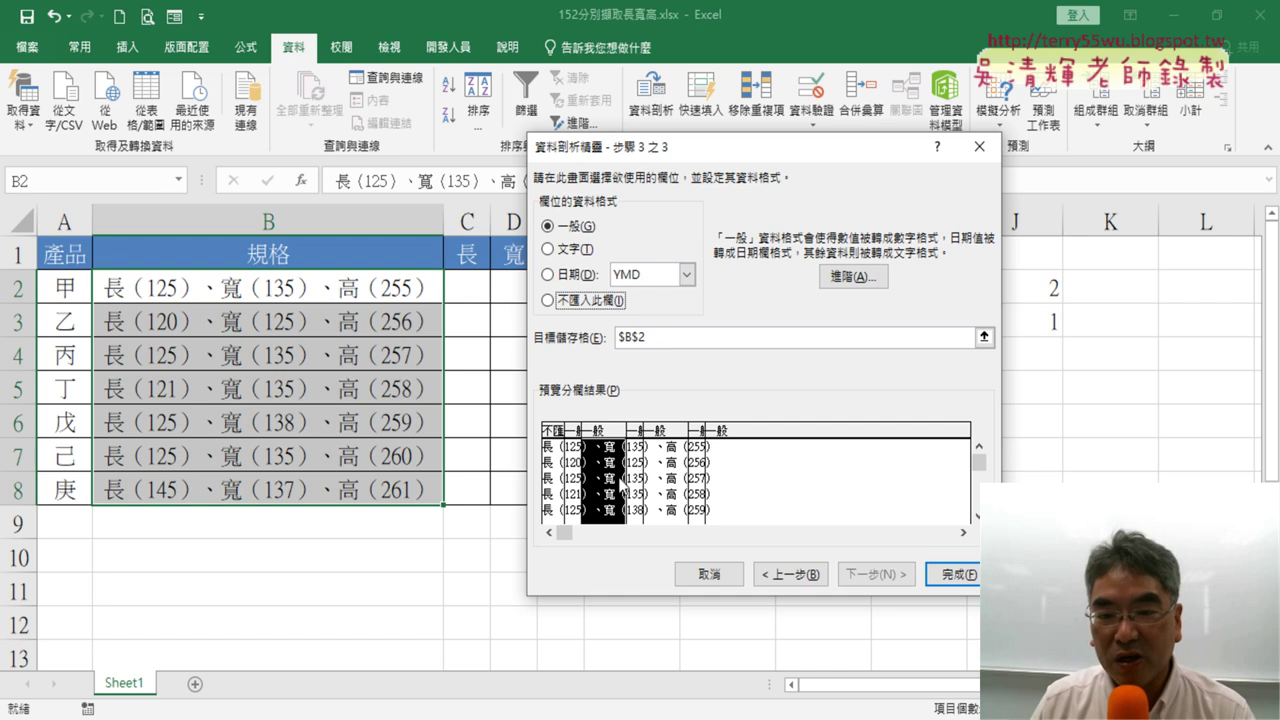
{"action": "left_click", "coordinate": [594, 302]}
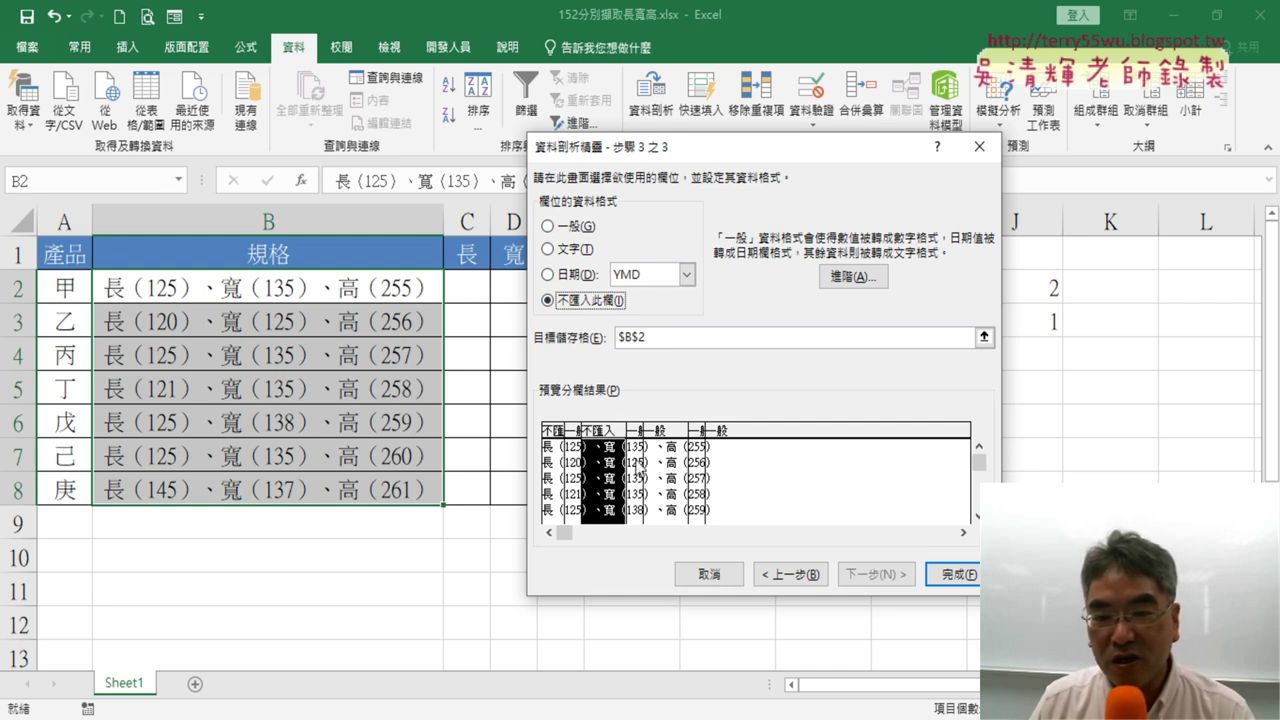
{"action": "left_click", "coordinate": [662, 478]}
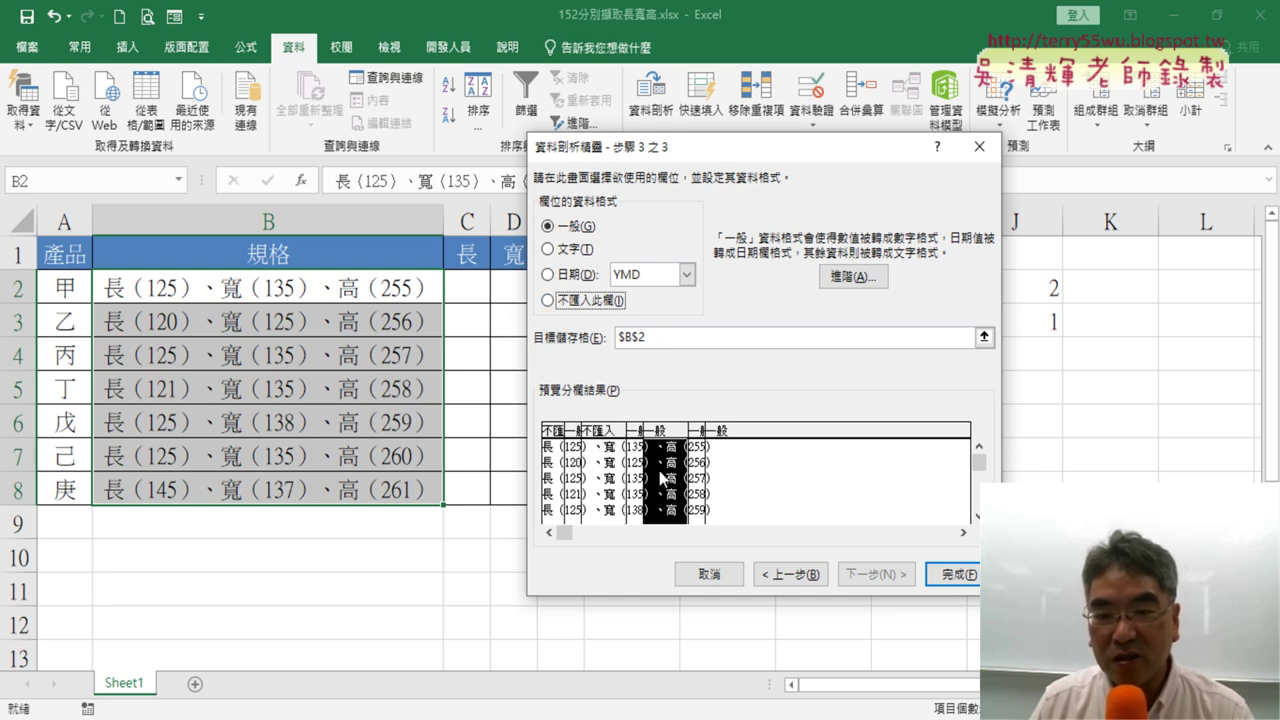
{"action": "left_click", "coordinate": [598, 304]}
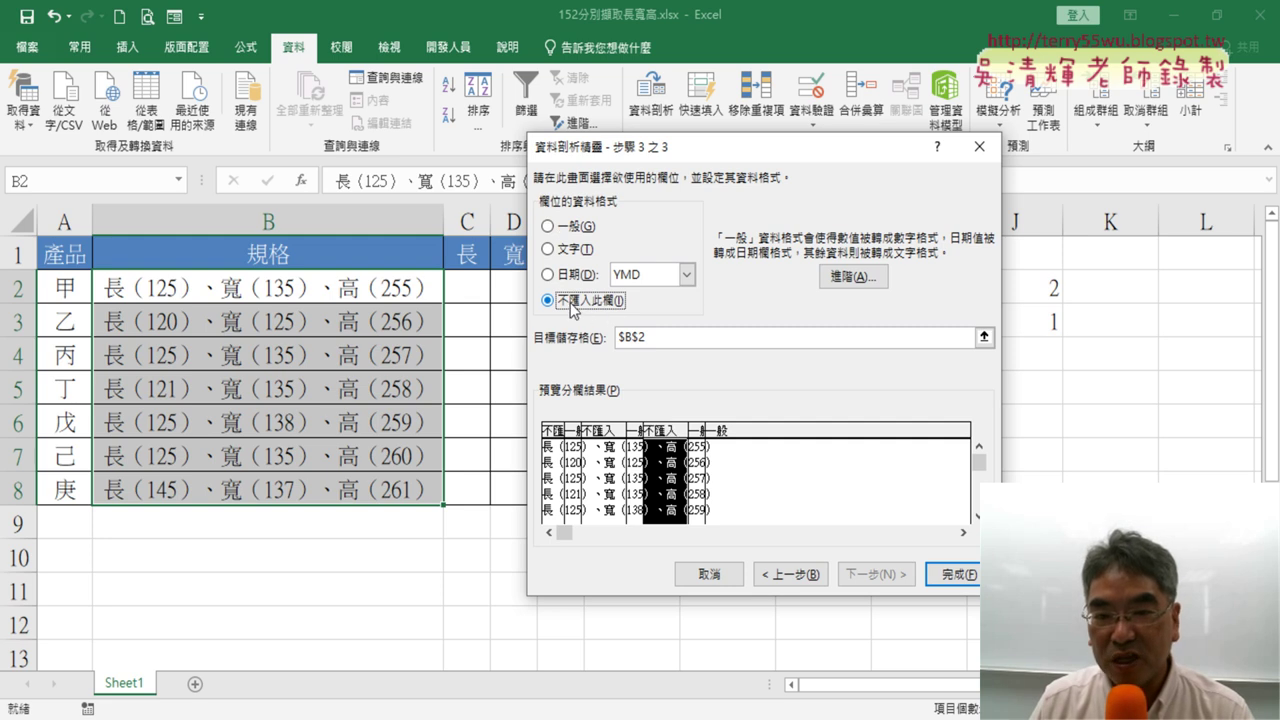
{"action": "left_click", "coordinate": [730, 478]}
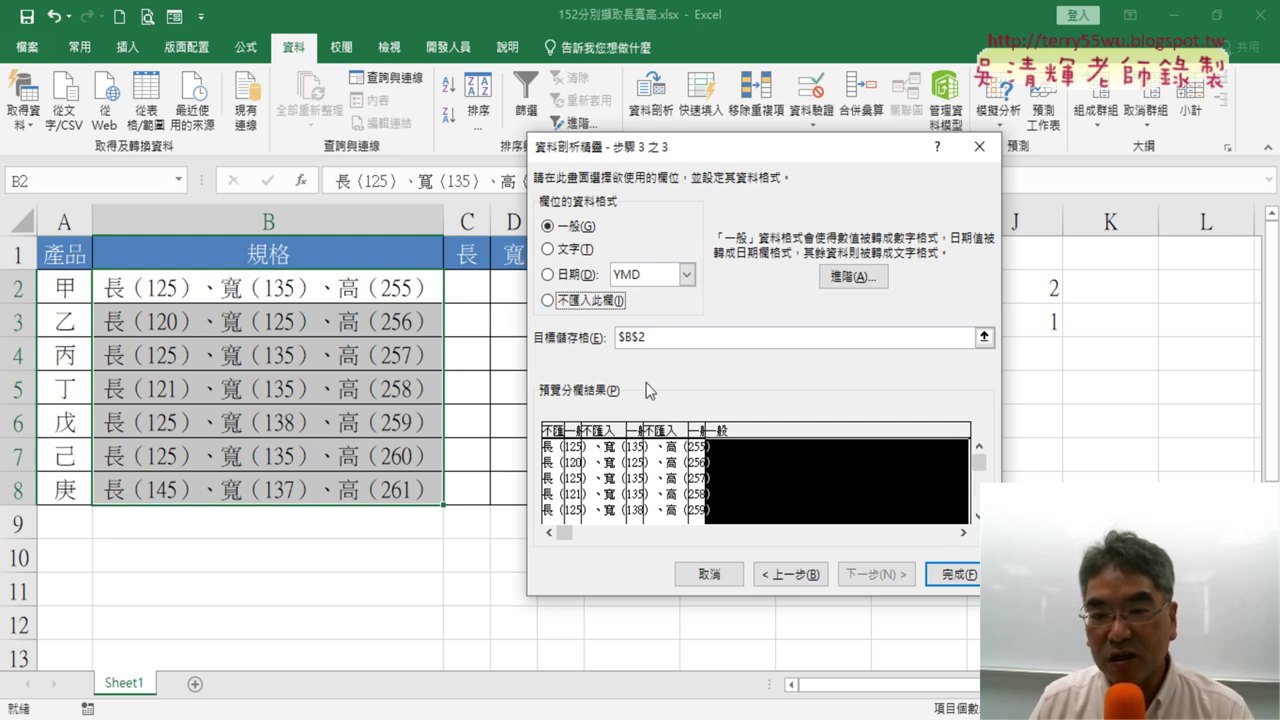
{"action": "left_click", "coordinate": [607, 307]}
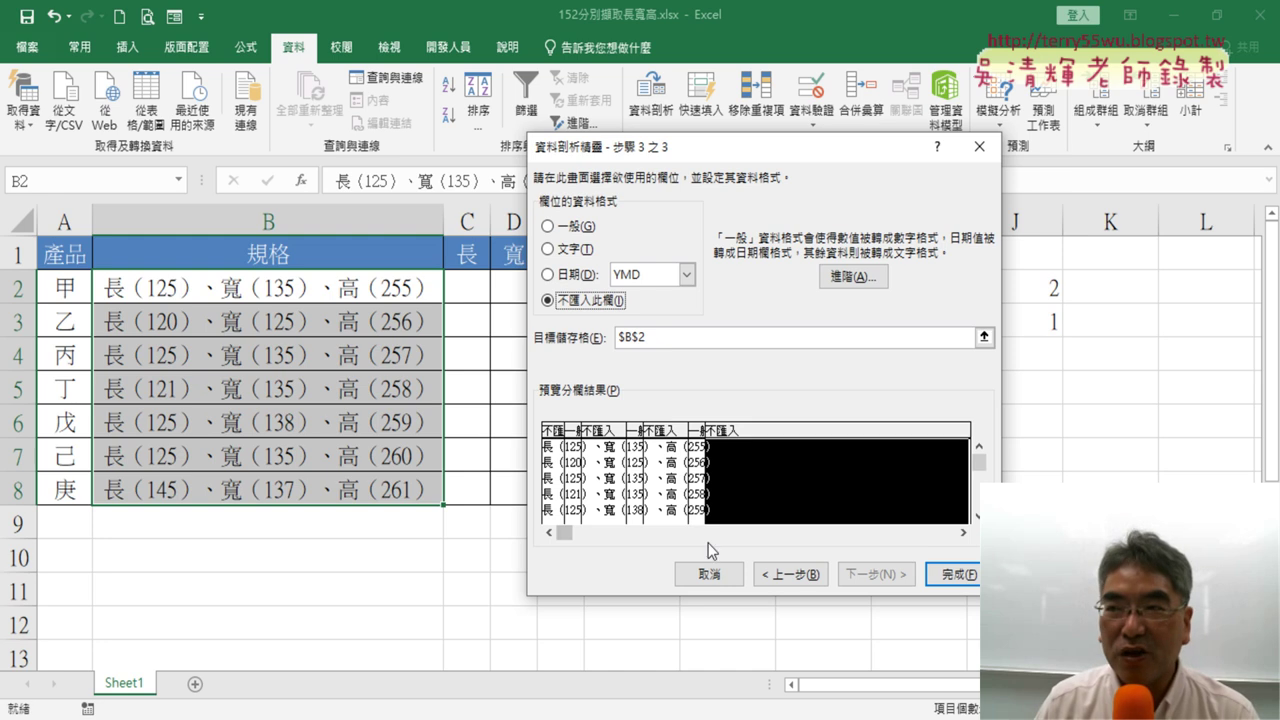
{"action": "left_click_drag", "start_coordinate": [860, 147], "coordinate": [1003, 134]}
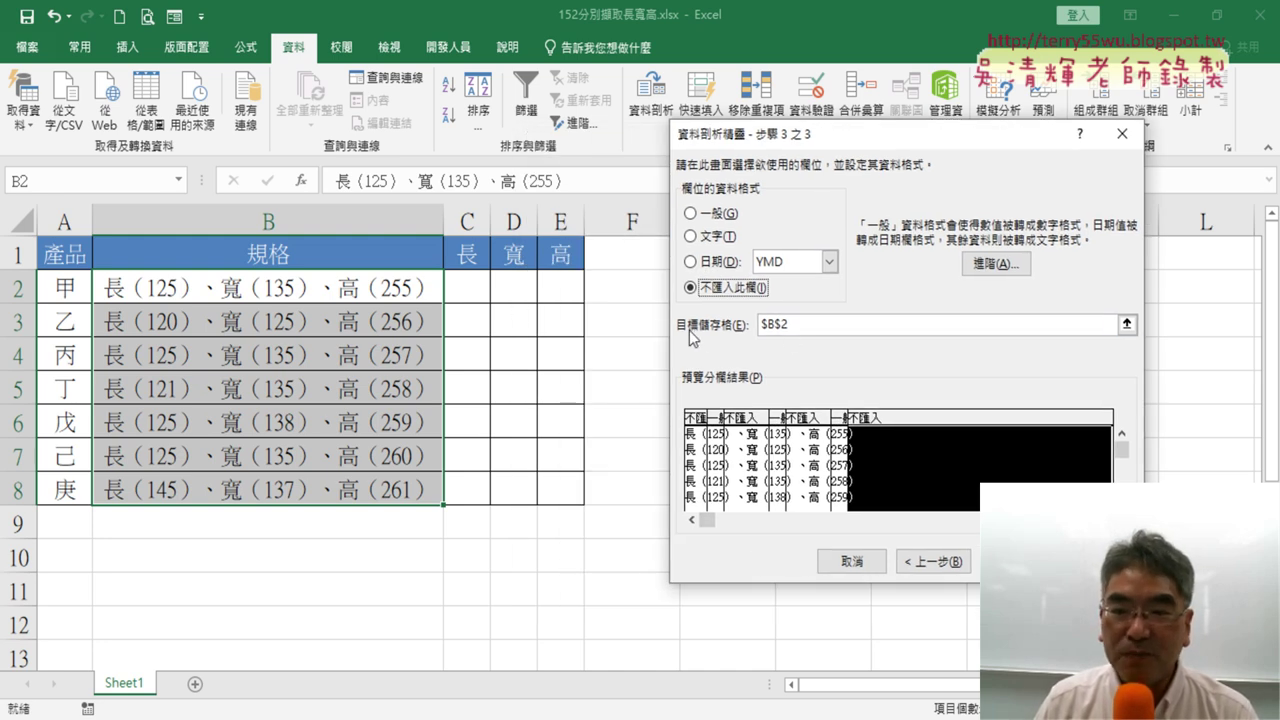
Step: Change the split destination from $B$2 to cell C2
{"action": "left_click", "coordinate": [800, 325]}
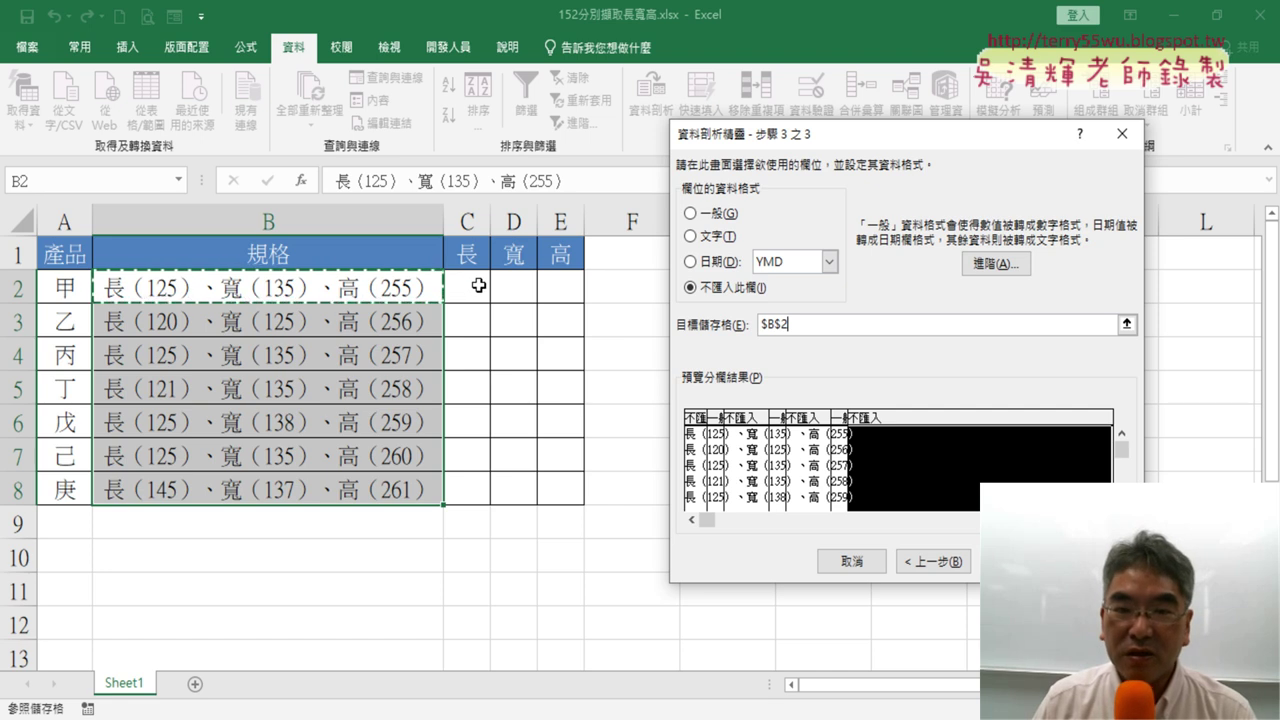
{"action": "double_click", "coordinate": [782, 332]}
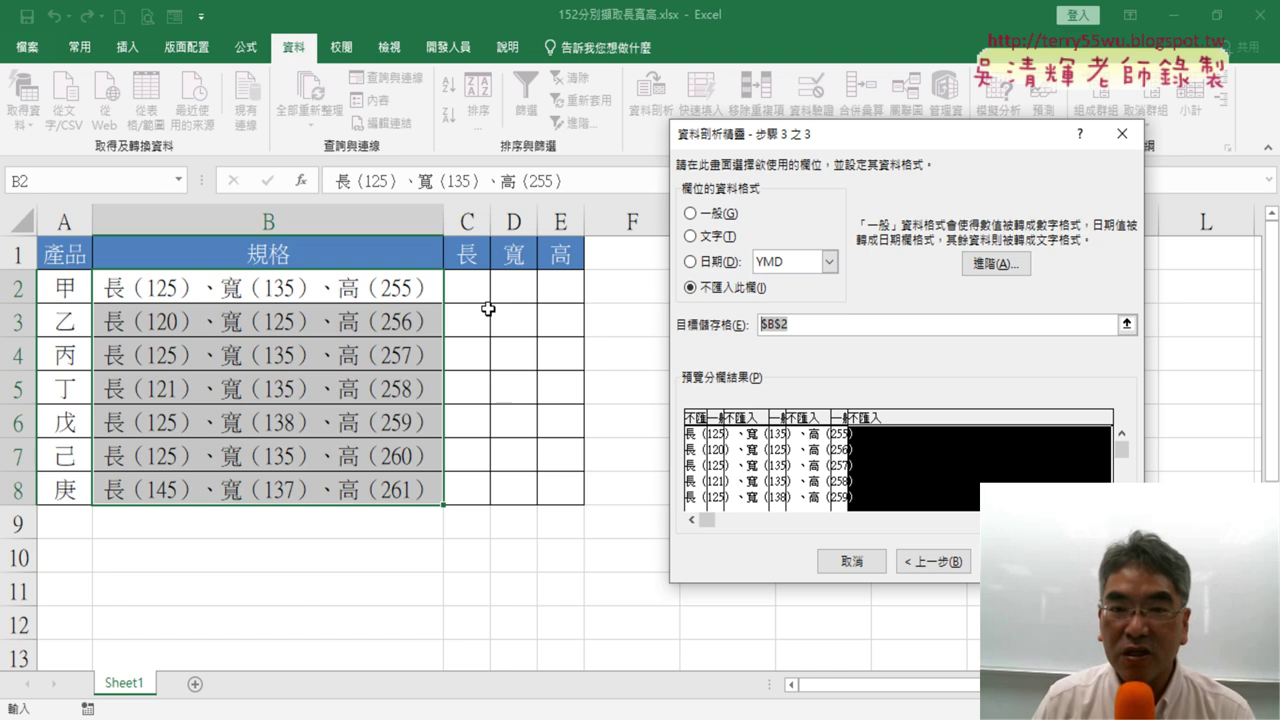
{"action": "left_click", "coordinate": [465, 286]}
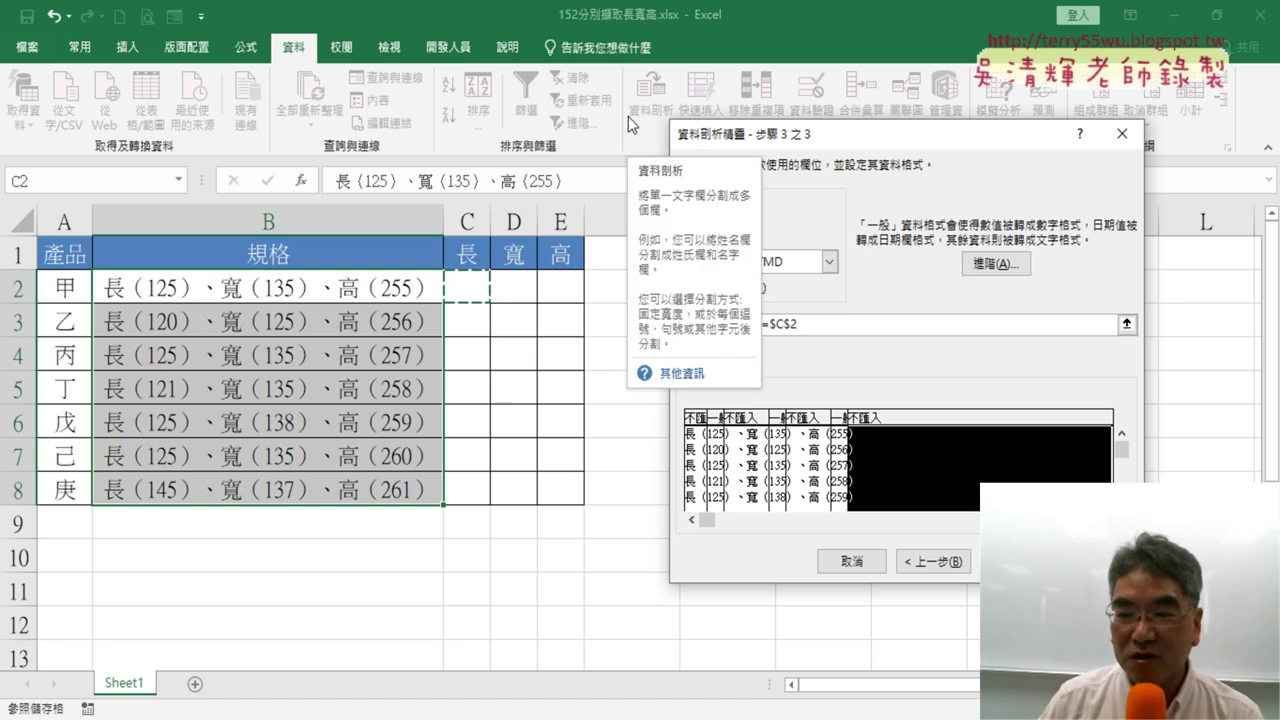
Step: Finish the split, accept replacing existing data, and select the resulting numbers in C2:E8
{"action": "left_click", "coordinate": [1093, 561]}
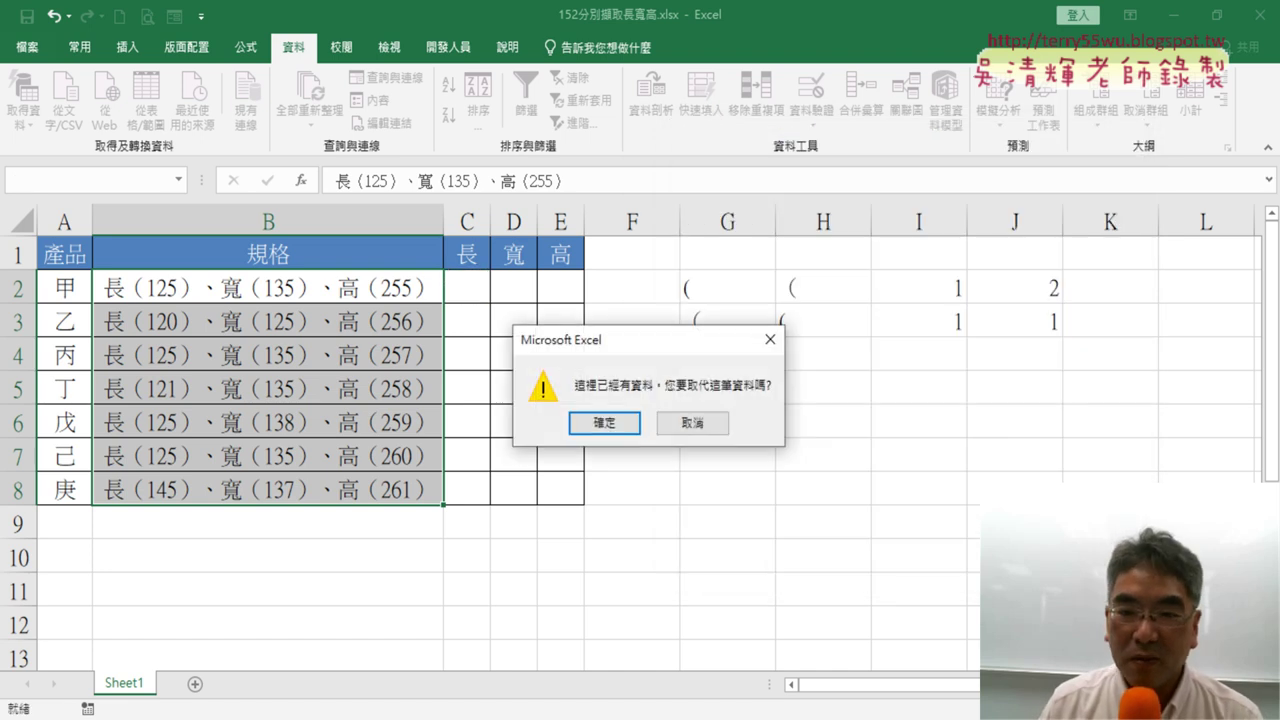
{"action": "left_click", "coordinate": [632, 425]}
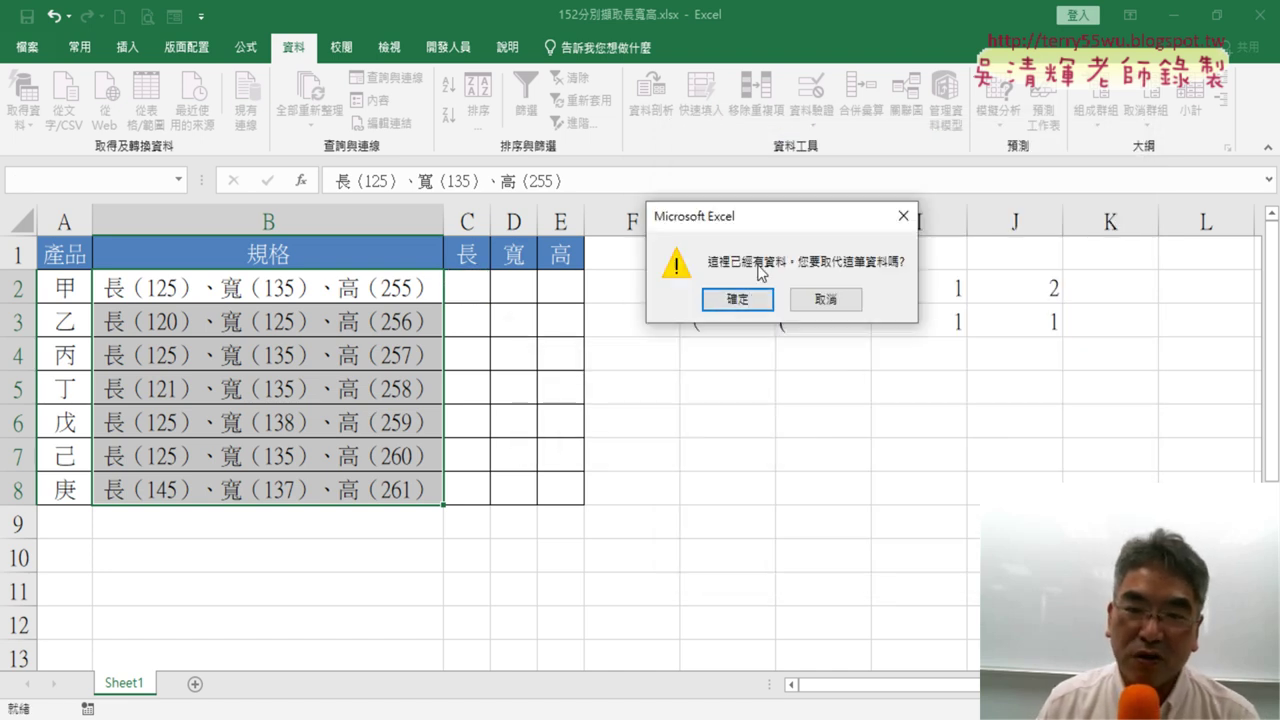
{"action": "left_click", "coordinate": [751, 305]}
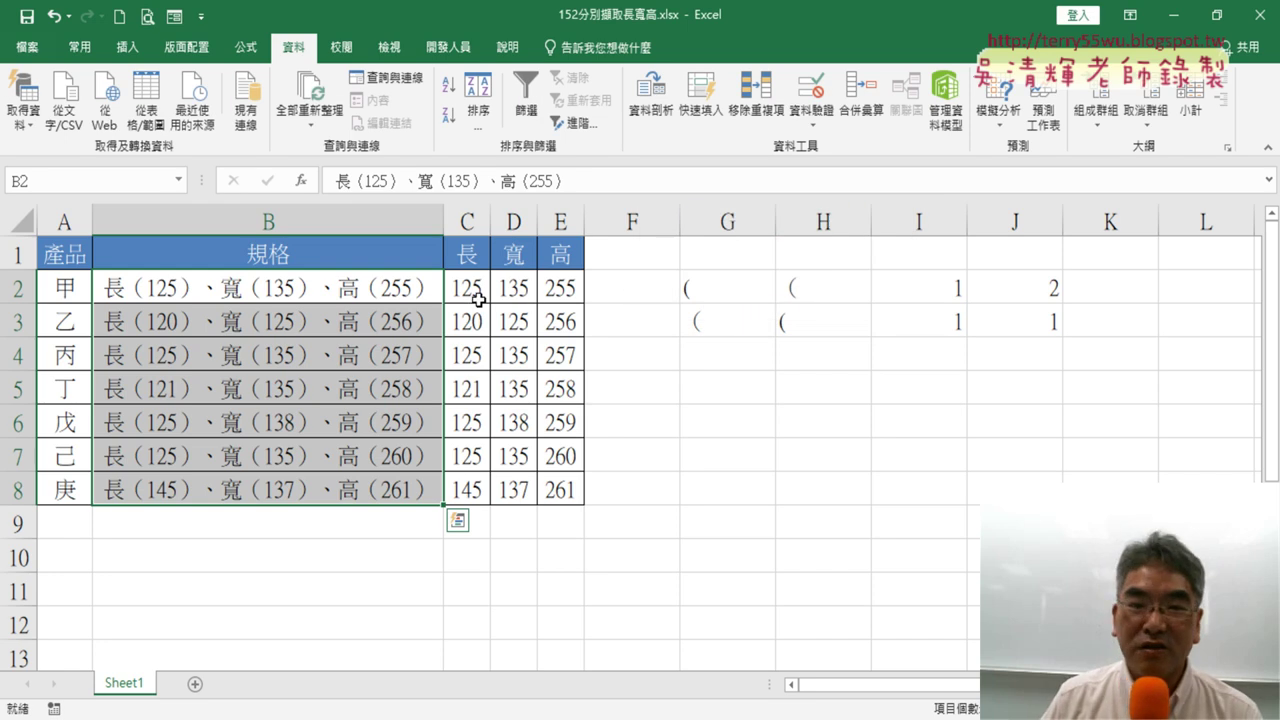
{"action": "left_click_drag", "start_coordinate": [470, 290], "coordinate": [555, 482]}
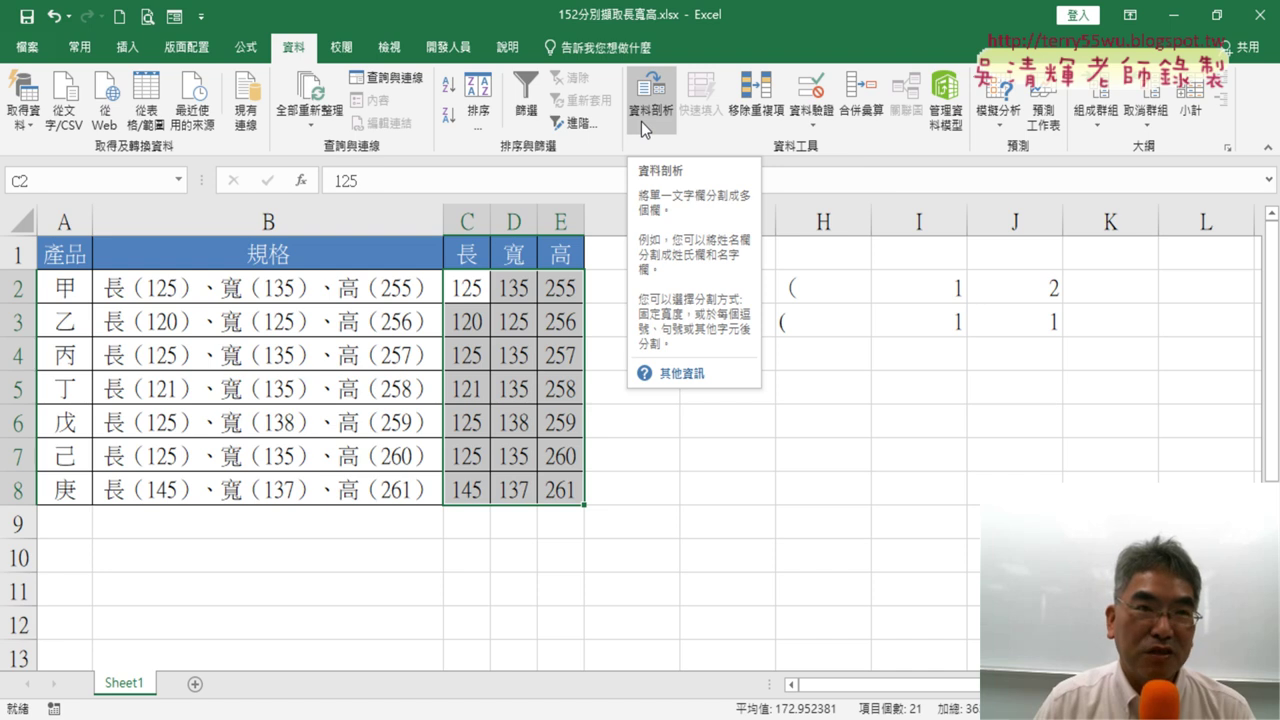
Step: Select the spec strings in B2:B8 and launch Text to Columns again
{"action": "left_click_drag", "start_coordinate": [354, 287], "coordinate": [311, 491]}
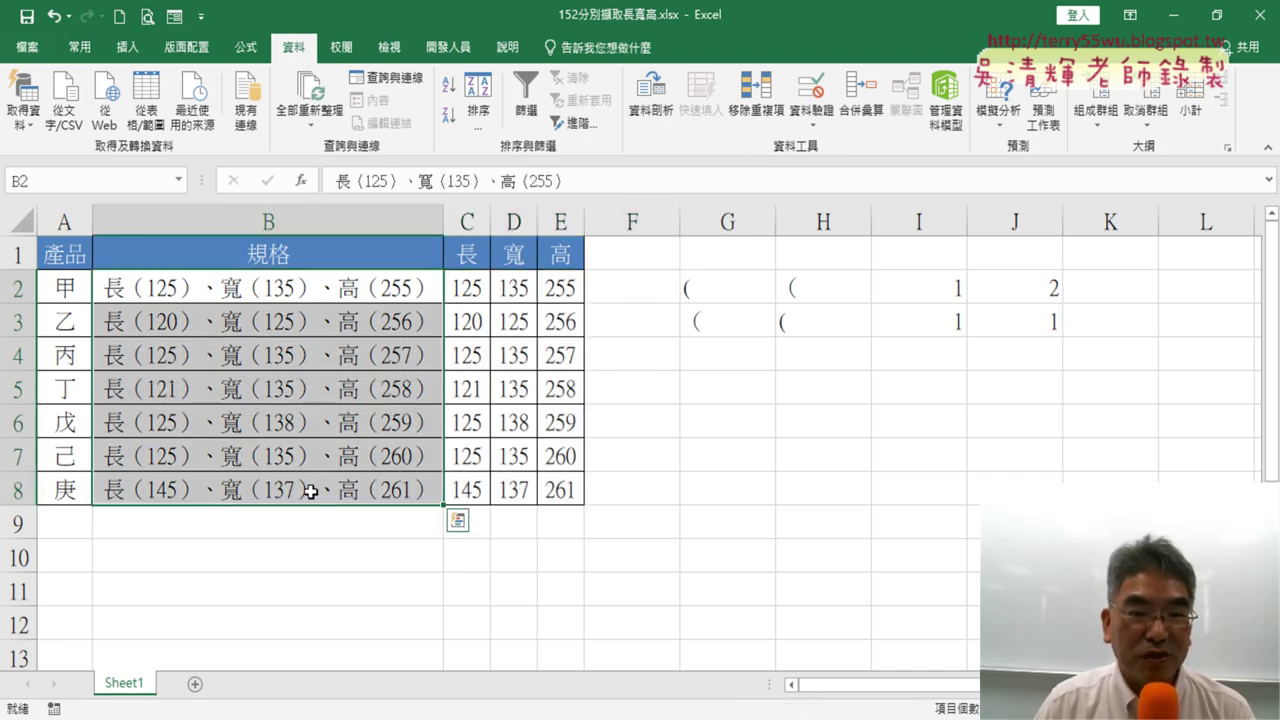
{"action": "left_click", "coordinate": [651, 97]}
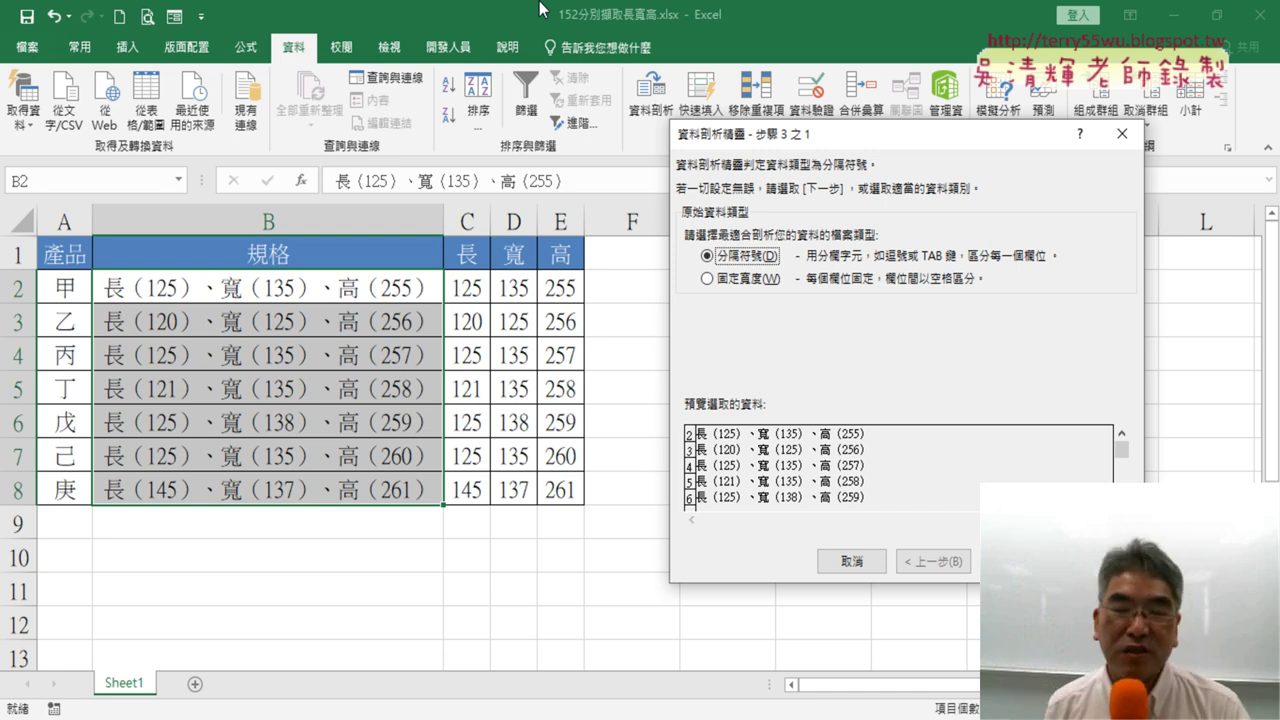
Step: Choose Fixed width, add two sample breaks around the first number, then cancel without changes
{"action": "left_click", "coordinate": [745, 282]}
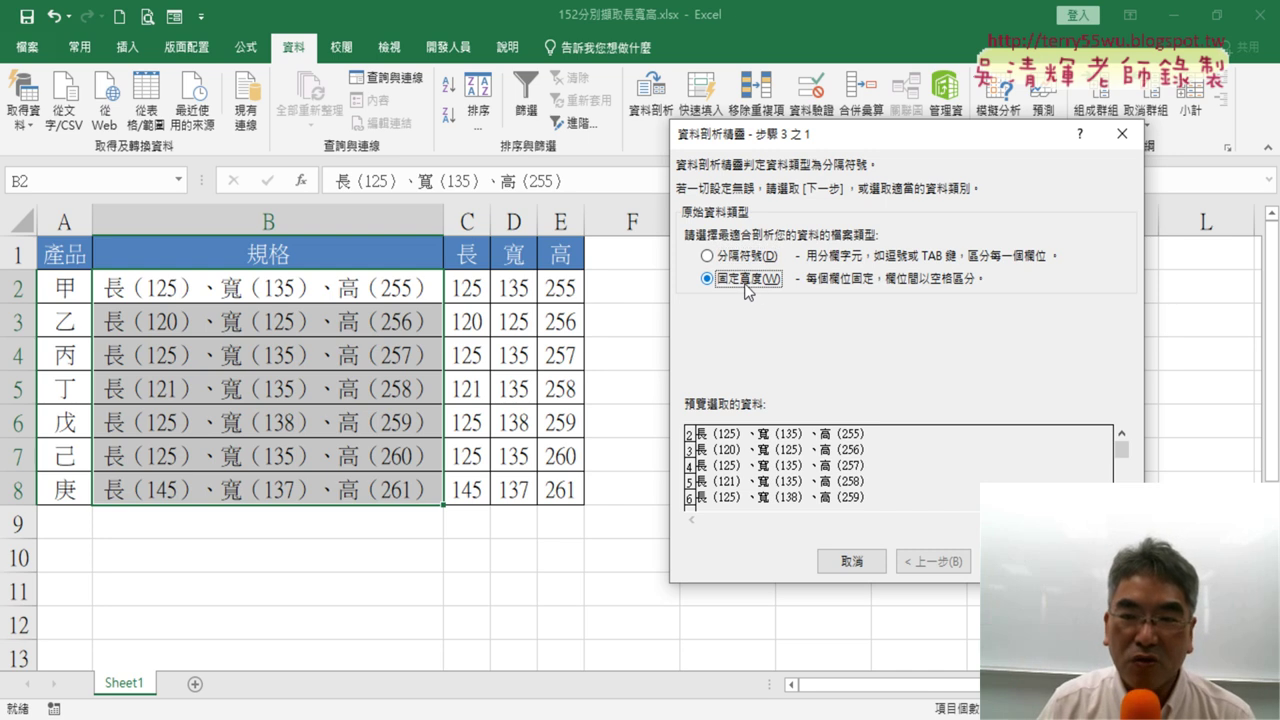
{"action": "left_click", "coordinate": [1012, 561]}
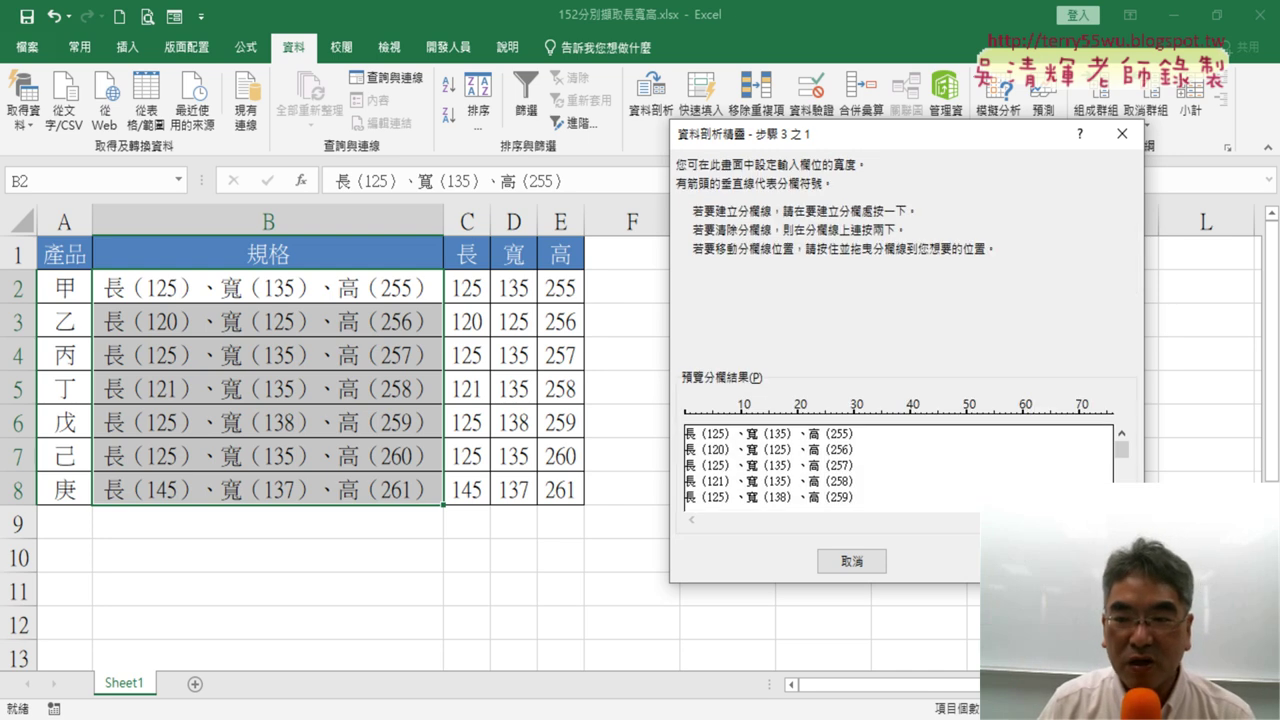
{"action": "left_click", "coordinate": [707, 418]}
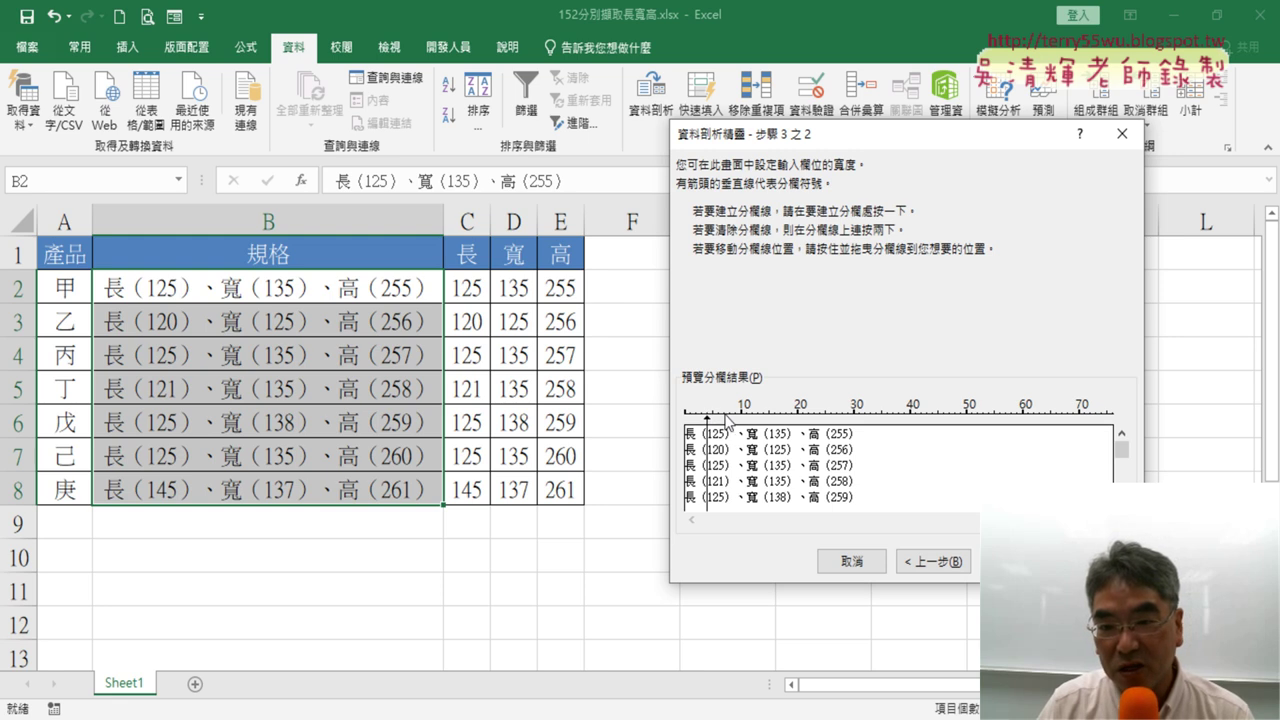
{"action": "left_click", "coordinate": [729, 418]}
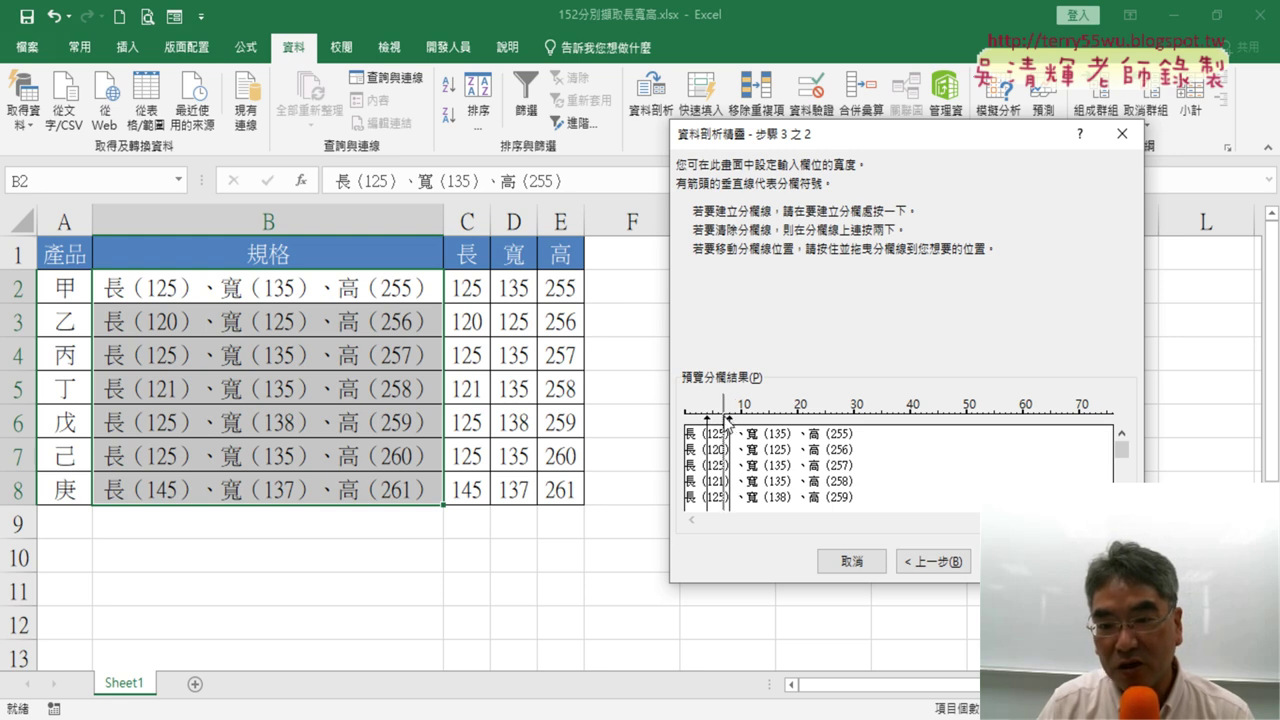
{"action": "left_click", "coordinate": [851, 561]}
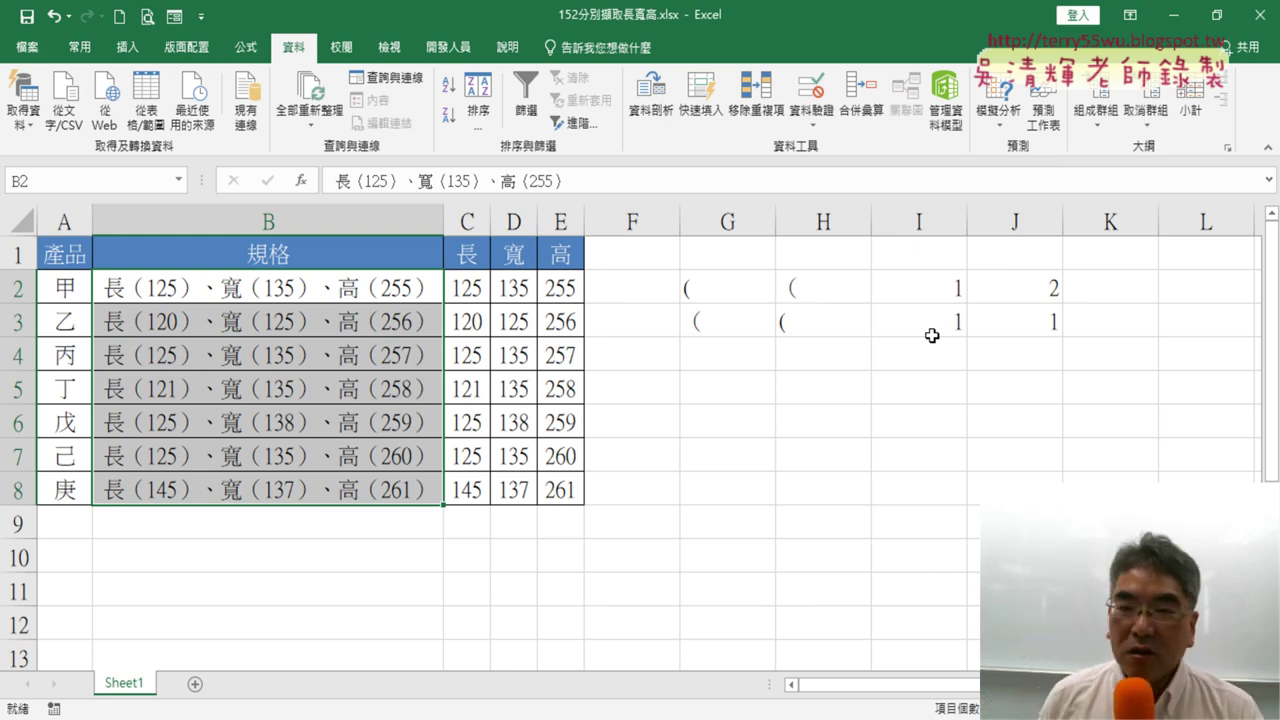
{"action": "left_click", "coordinate": [730, 297]}
{"action": "left_click", "coordinate": [731, 321]}
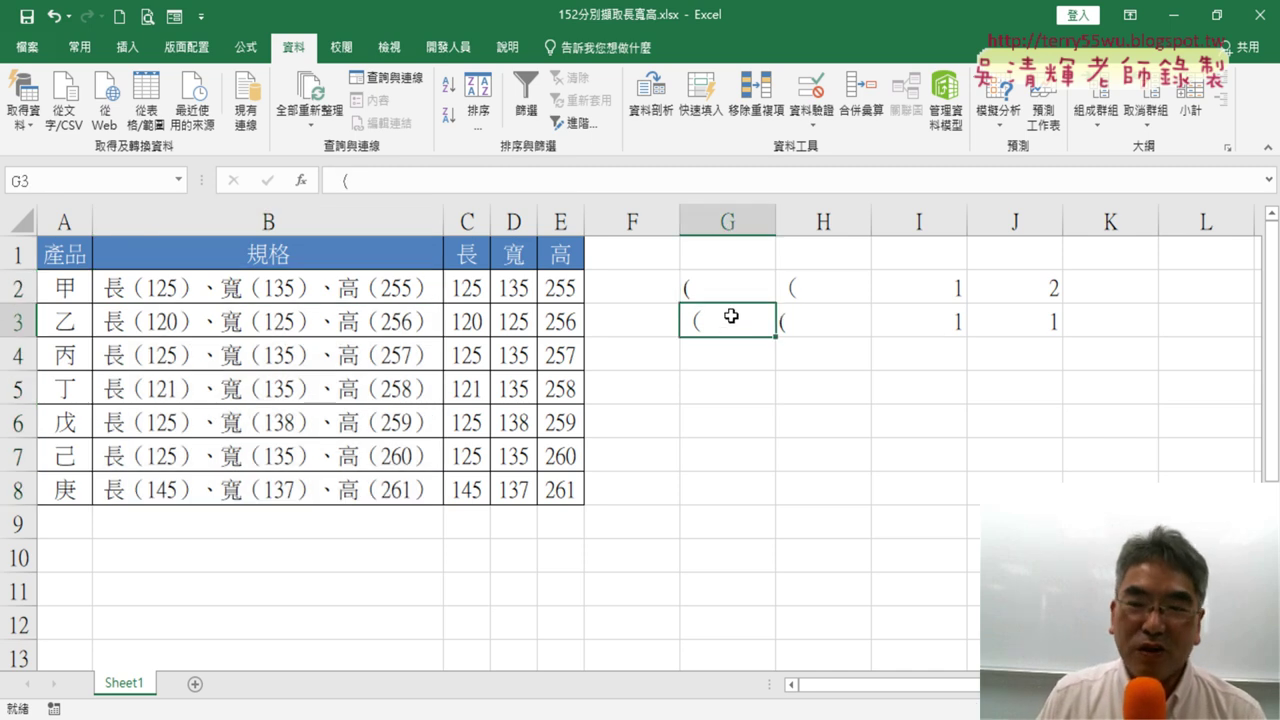